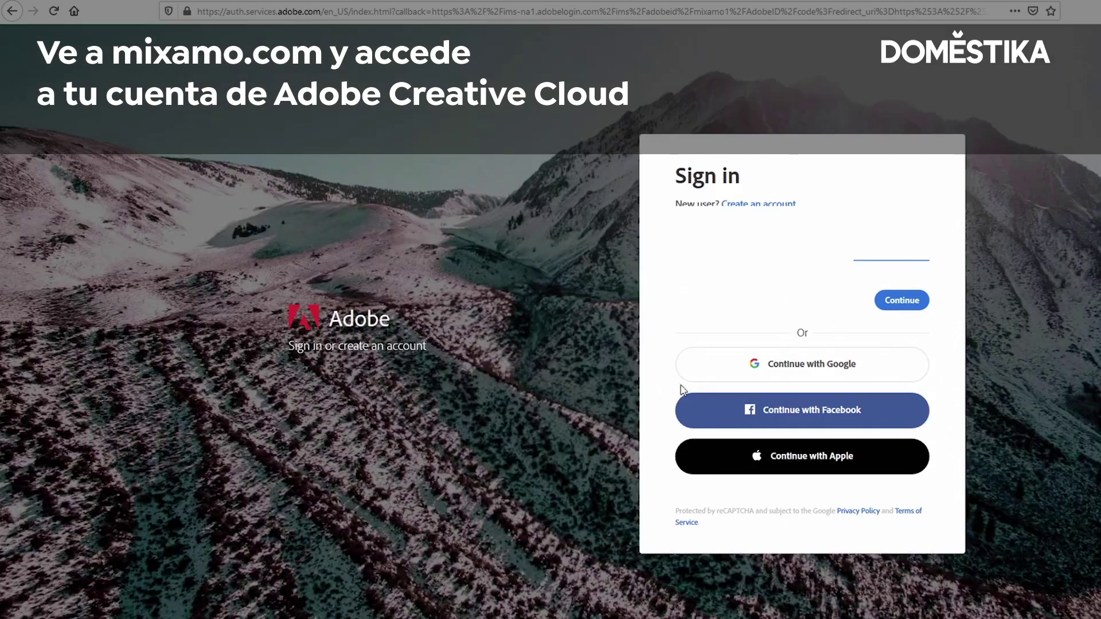
Sign in to Mixamo with the Adobe account credentials to reach the animation library
left_click(899, 310)
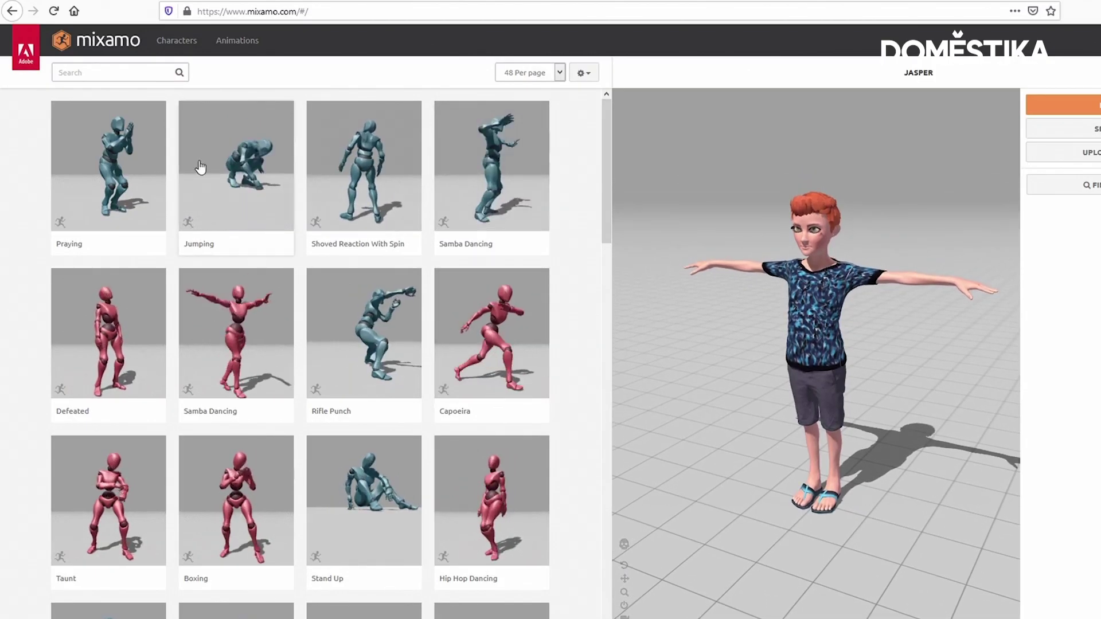
Choose Malcolm from page 2 of the Mixamo character library
left_click(178, 39)
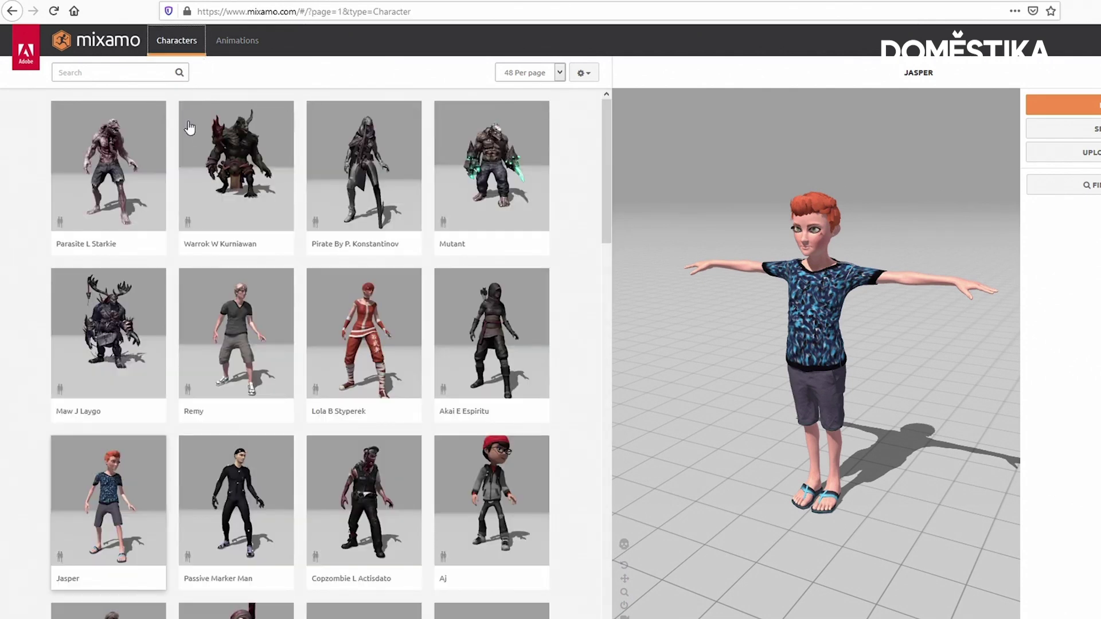
mouse_move(607, 182)
left_mouse_down()
mouse_move(590, 325)
mouse_move(591, 418)
mouse_move(607, 413)
mouse_move(599, 548)
left_mouse_up()
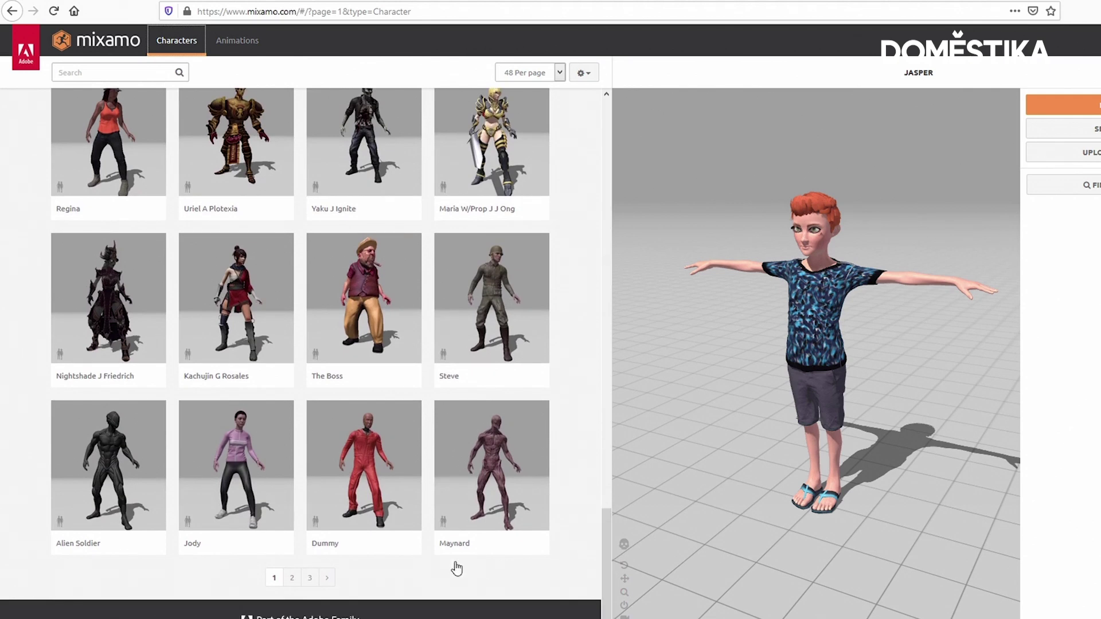
left_click(292, 579)
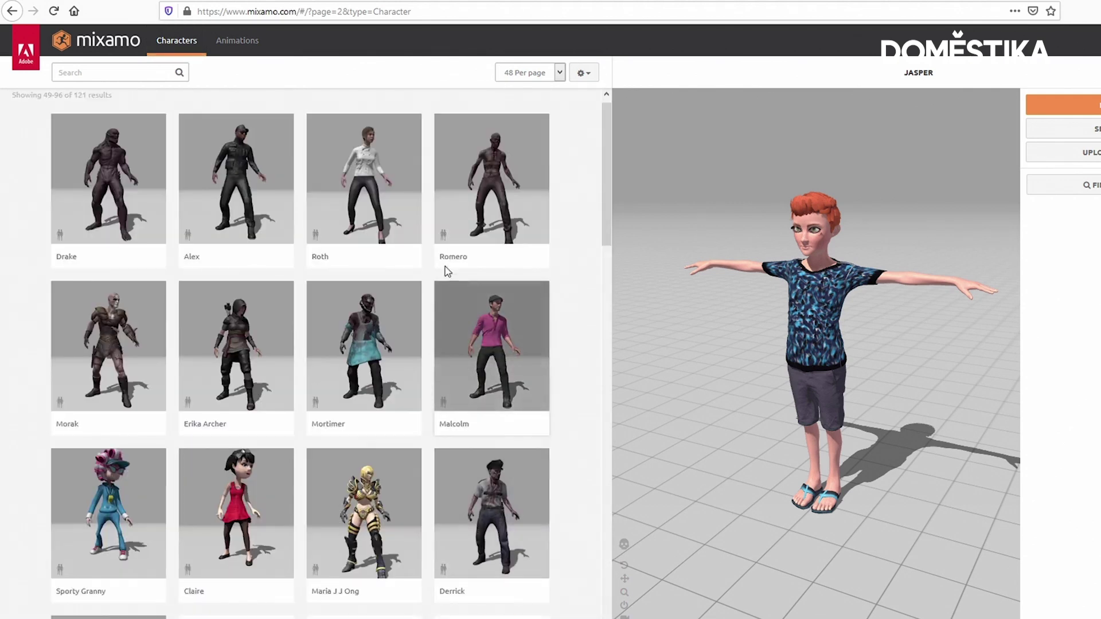
scroll(611, 207, "down", 5)
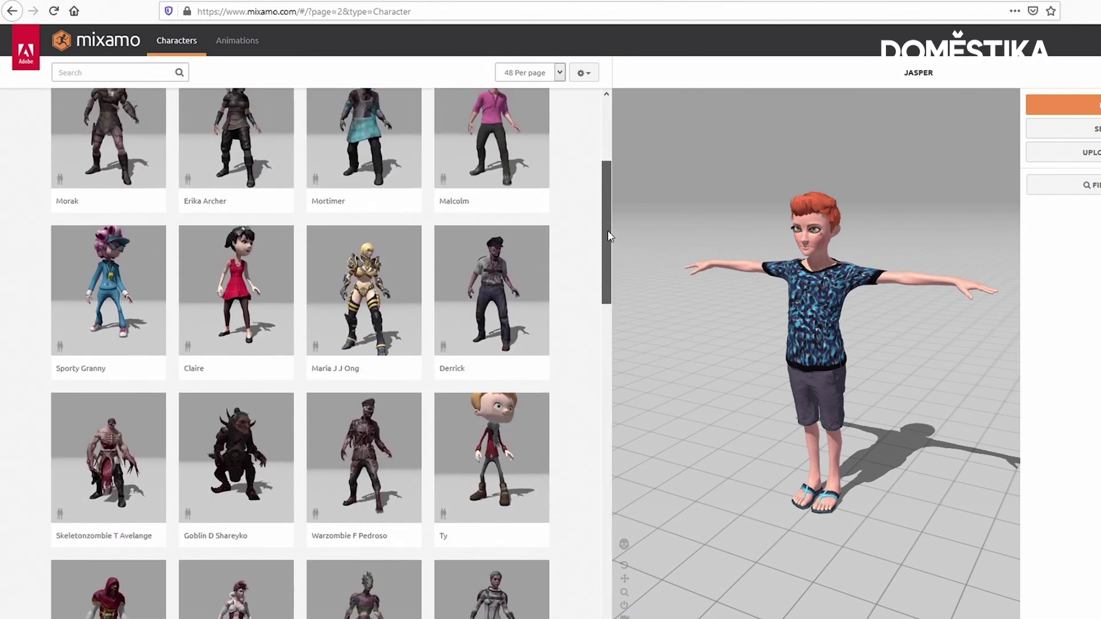
scroll(607, 230, "up", 3)
left_click(505, 218)
left_click_drag(606, 213, 606, 171)
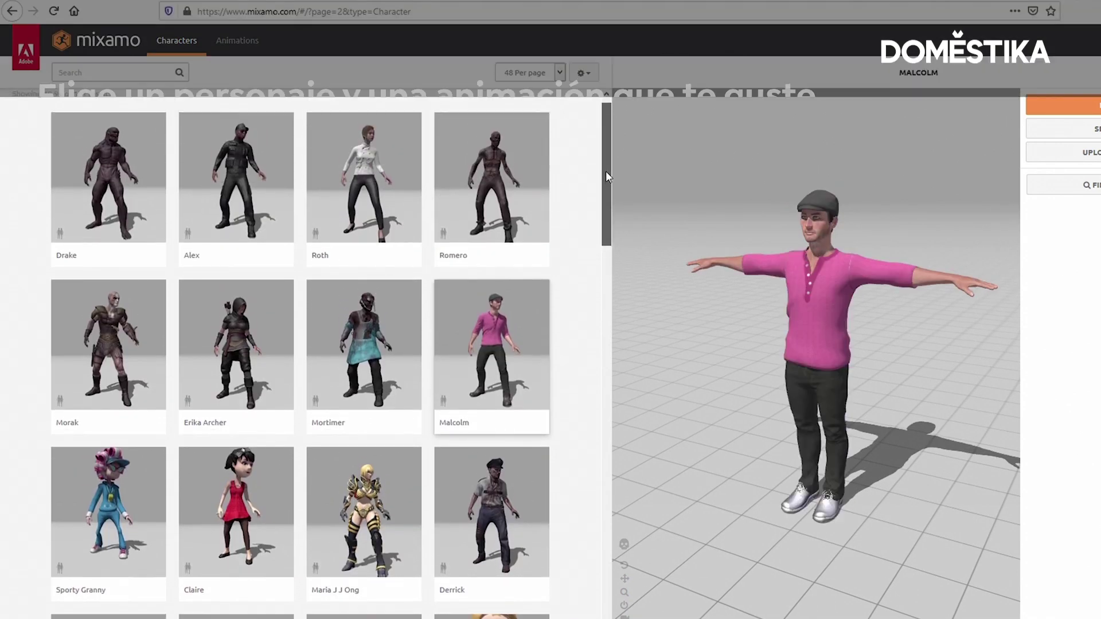
Return to the Animations library and browse the thumbnails with Malcolm loaded
left_click(239, 41)
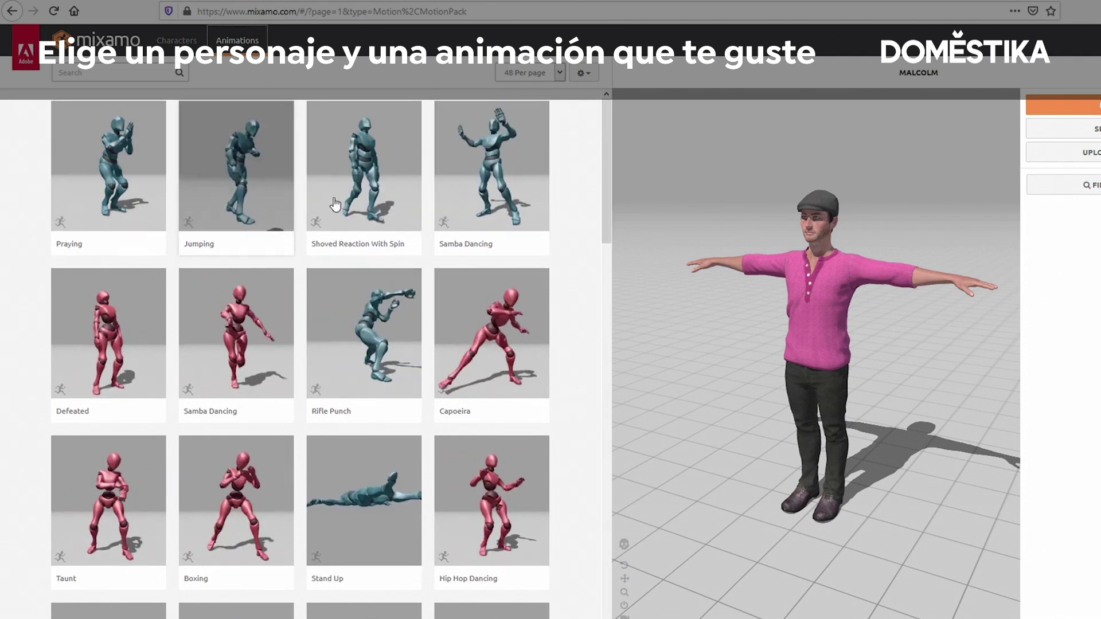
scroll(611, 190, "down", 4)
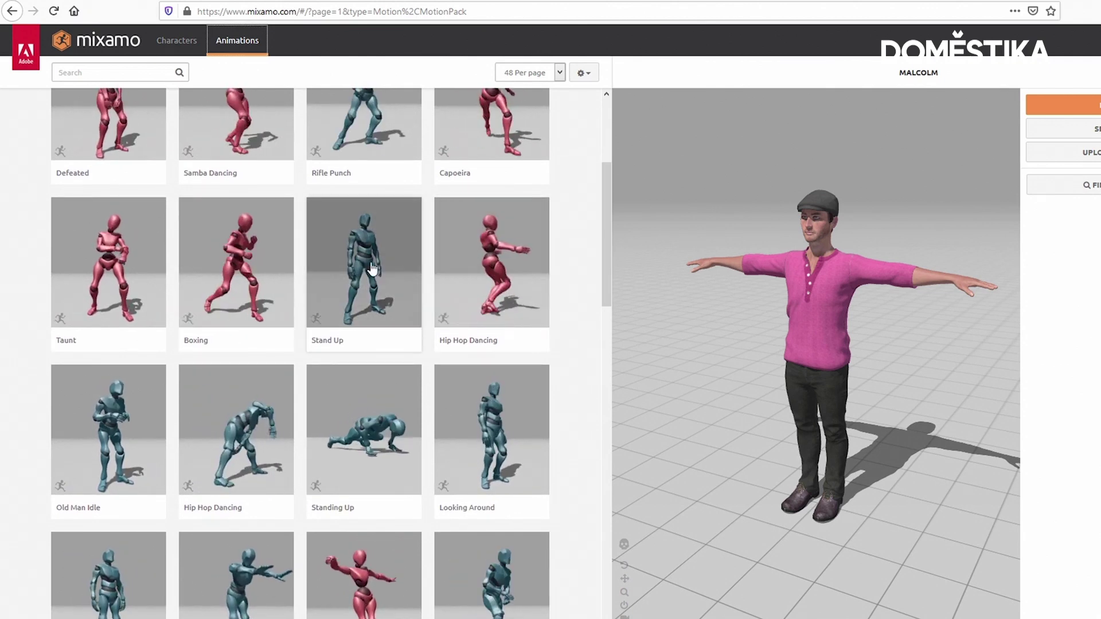
mouse_move(607, 251)
left_mouse_down()
mouse_move(600, 464)
mouse_move(610, 477)
mouse_move(599, 559)
mouse_move(566, 209)
mouse_move(278, 118)
left_mouse_up()
Search animations for 'dance' and apply House Dancing to Malcolm
left_click(115, 72)
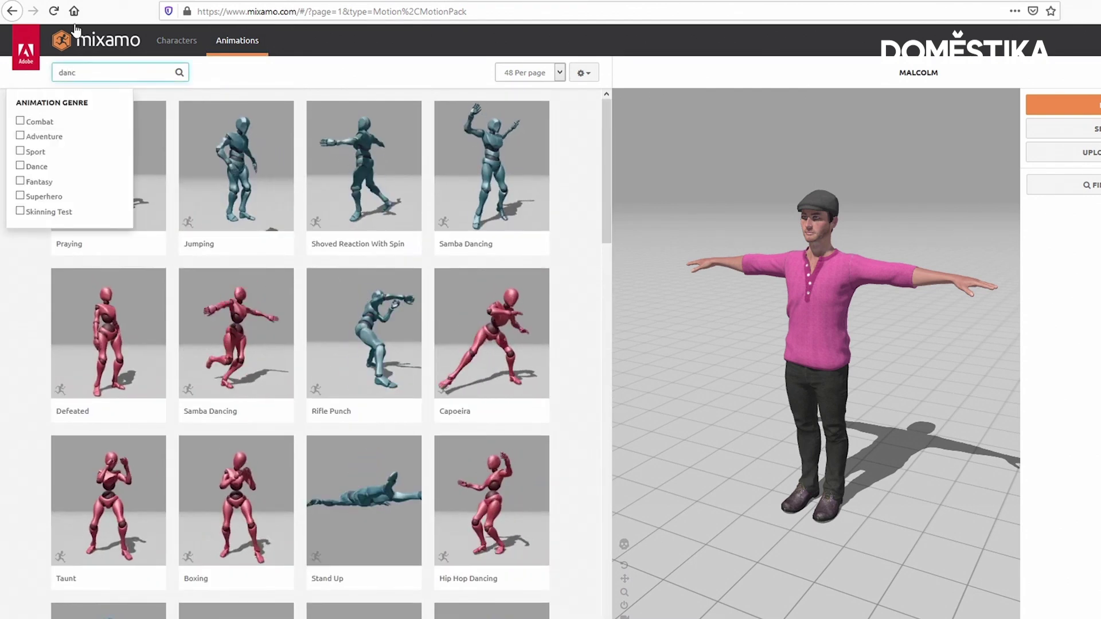
type("e")
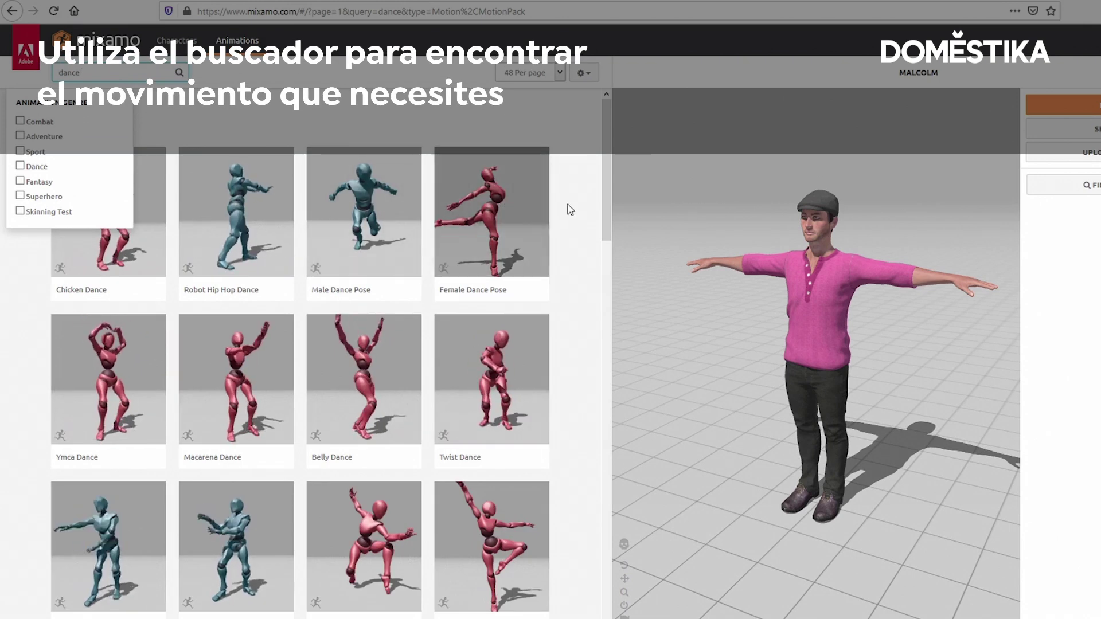
scroll(605, 195, "down", 1)
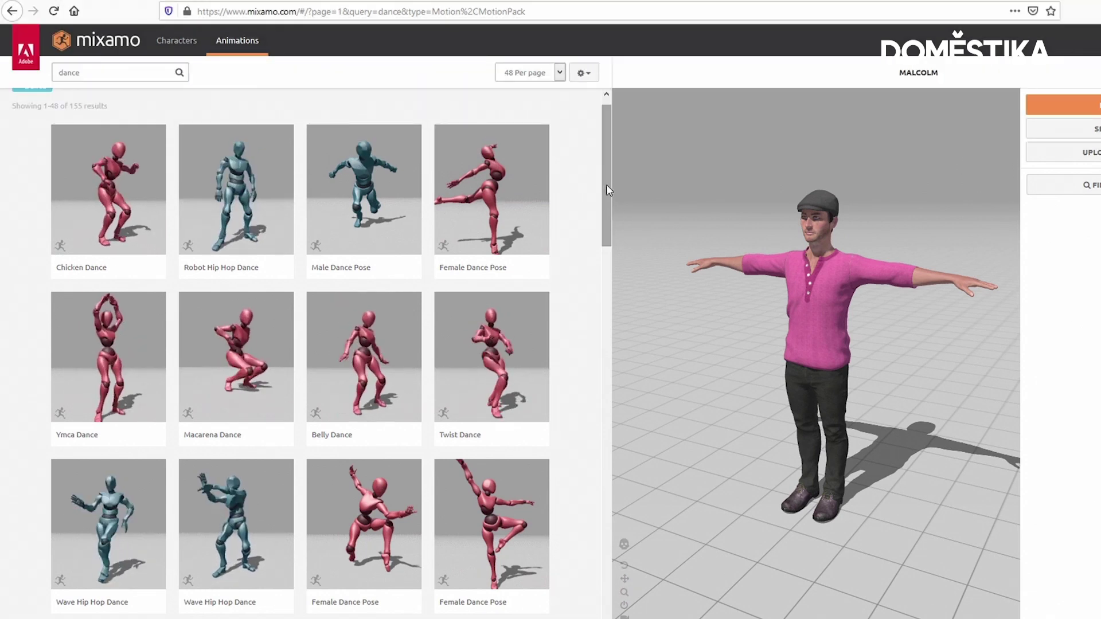
left_click_drag(607, 189, 607, 245)
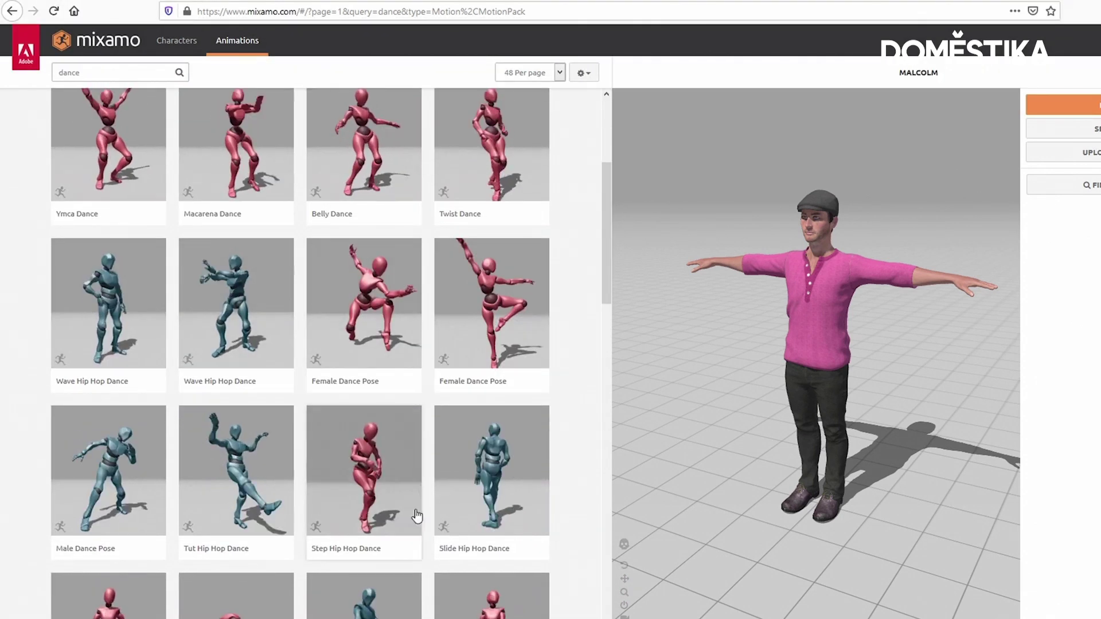
left_click_drag(606, 220, 605, 257)
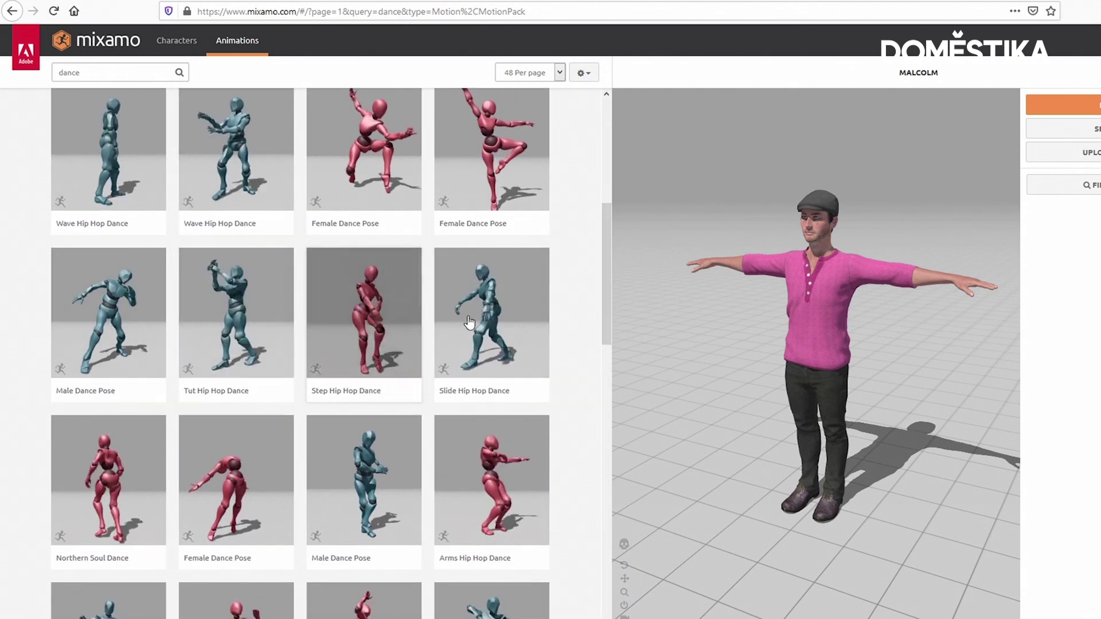
left_click_drag(609, 277, 599, 529)
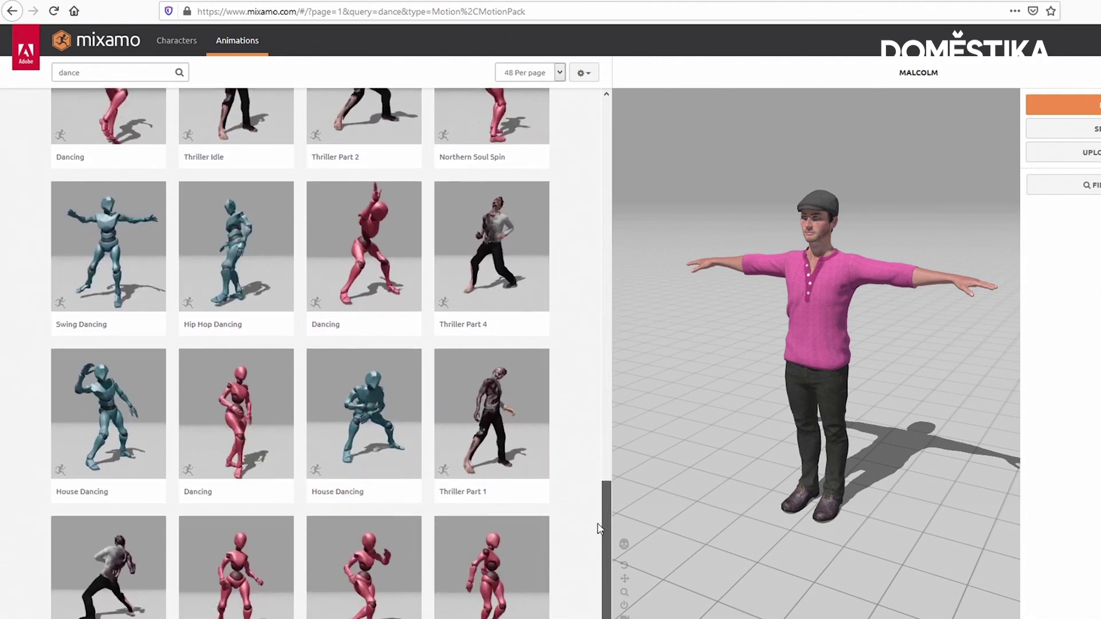
scroll(516, 402, "down", 1)
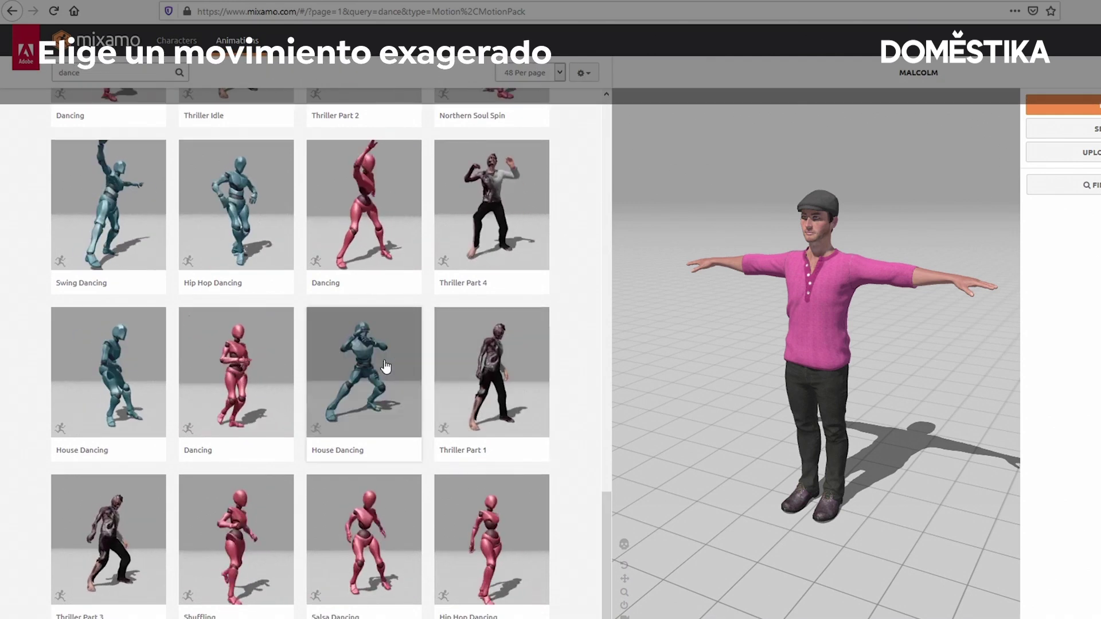
left_click(385, 367)
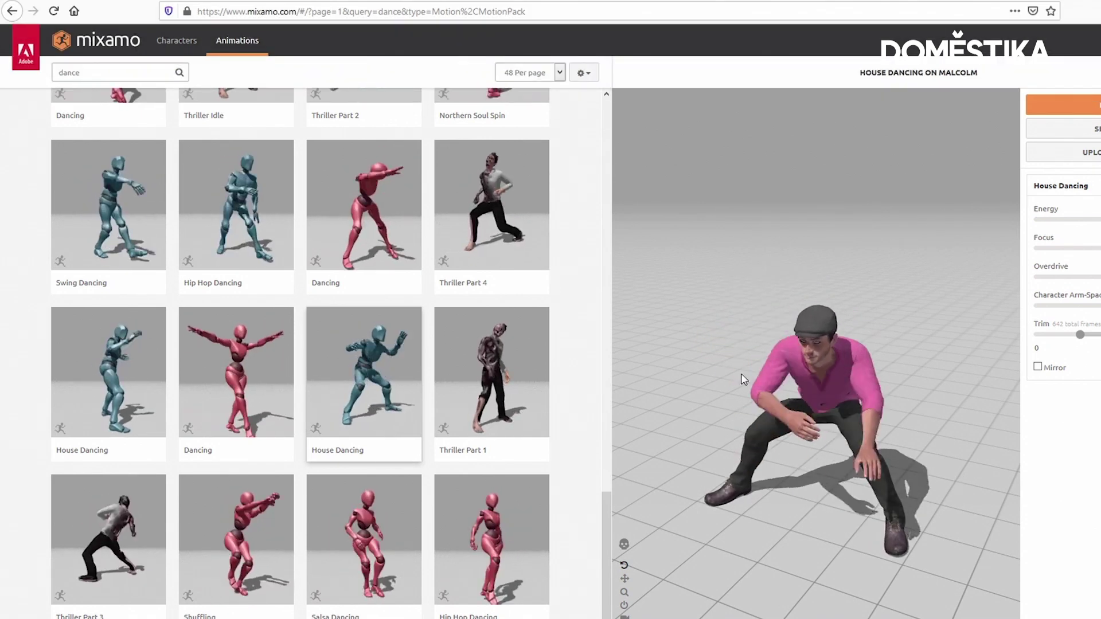
Try Locking Hip Hop Dance, then search 'hip hop' and apply Tut Hip Hop Dance
left_click_drag(605, 545, 604, 352)
left_click(519, 332)
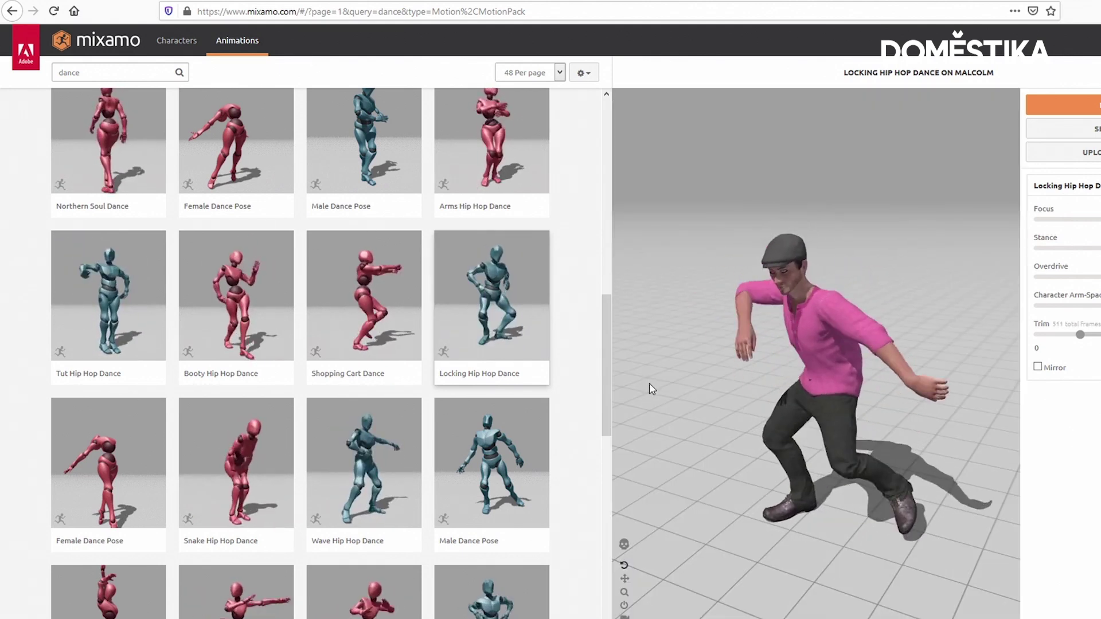
mouse_move(607, 358)
left_mouse_down()
mouse_move(596, 172)
mouse_move(606, 318)
left_mouse_up()
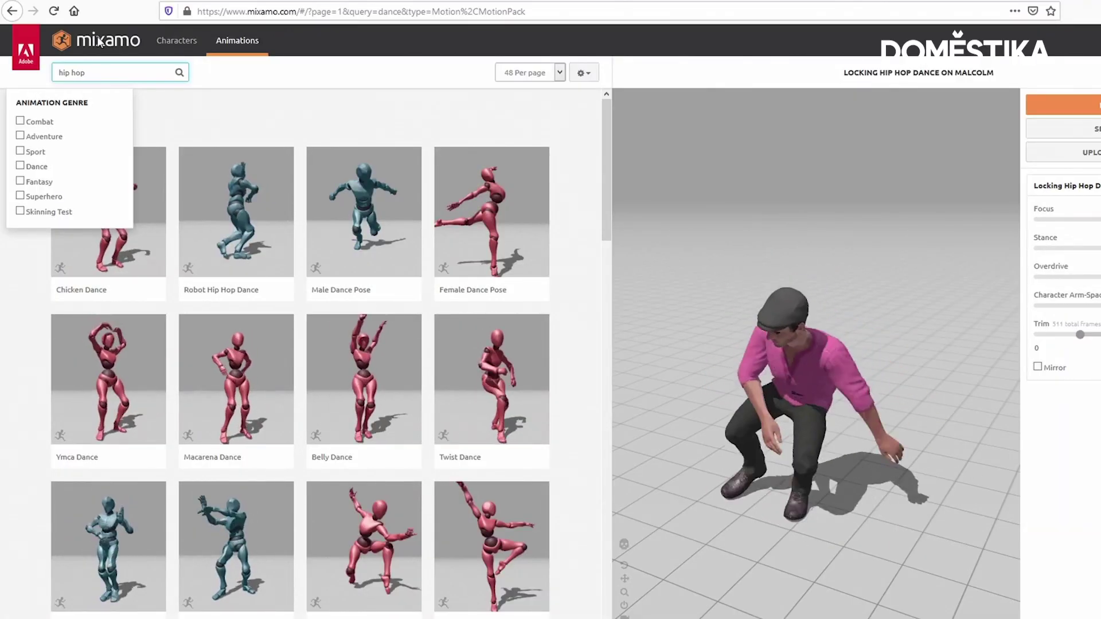
key("Return")
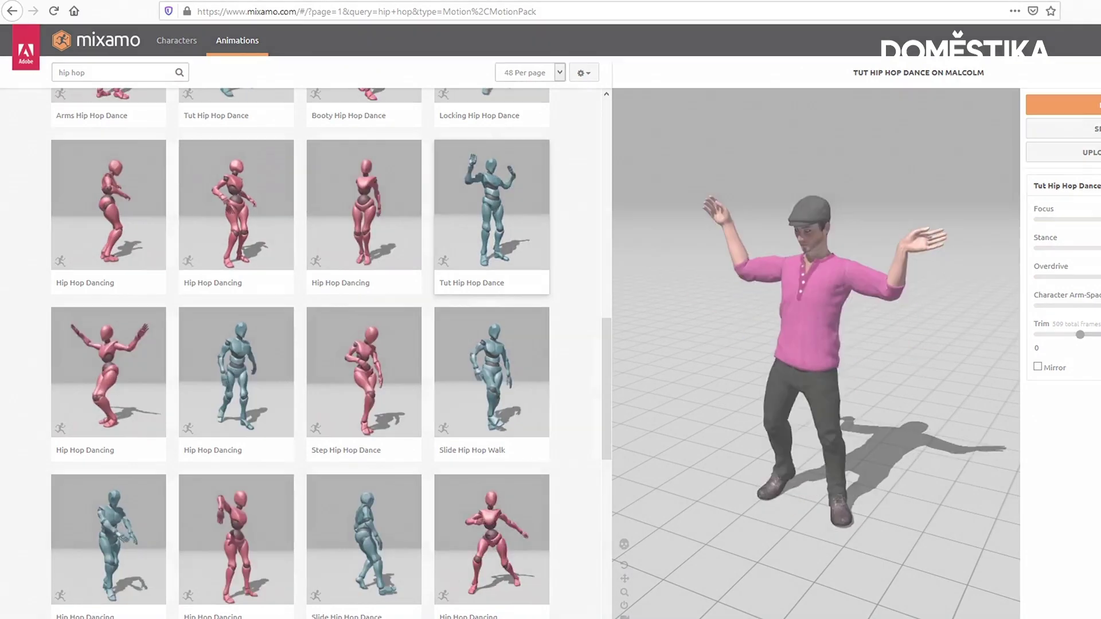
left_click(1098, 307)
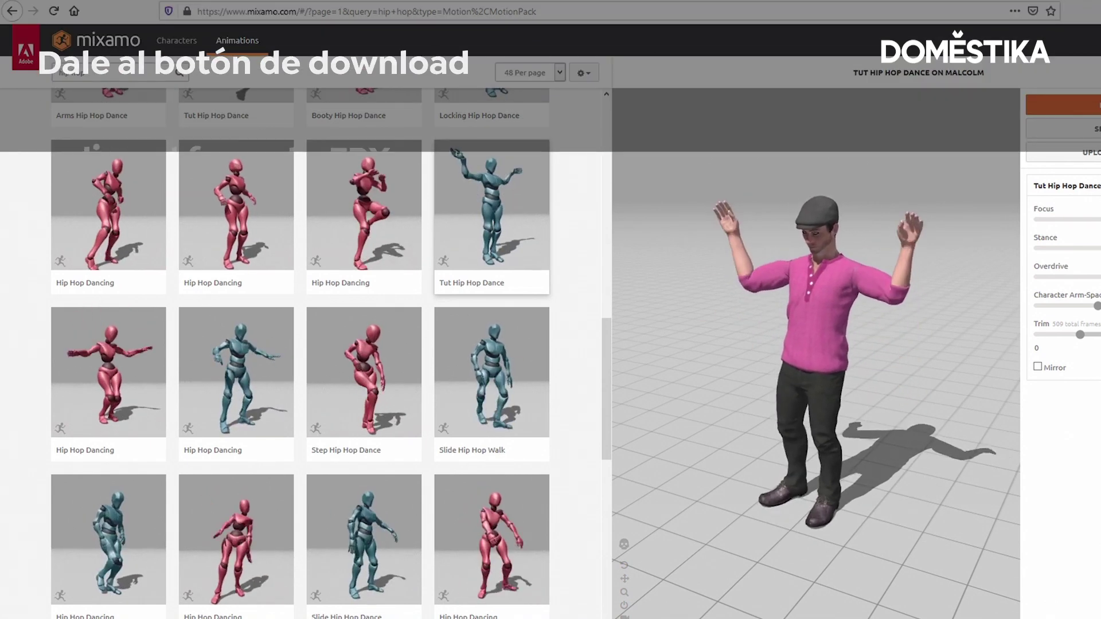
Download Tut Hip Hop Dance as FBX with skin, 30 fps, no keyframe reduction
left_click(1064, 104)
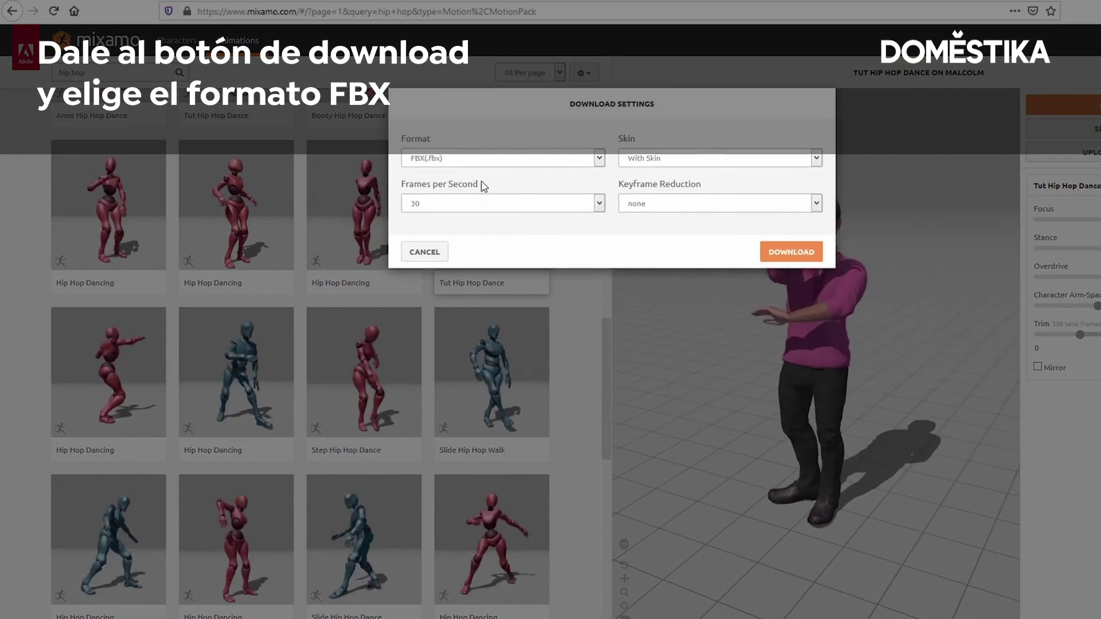
left_click(451, 157)
left_click(440, 159)
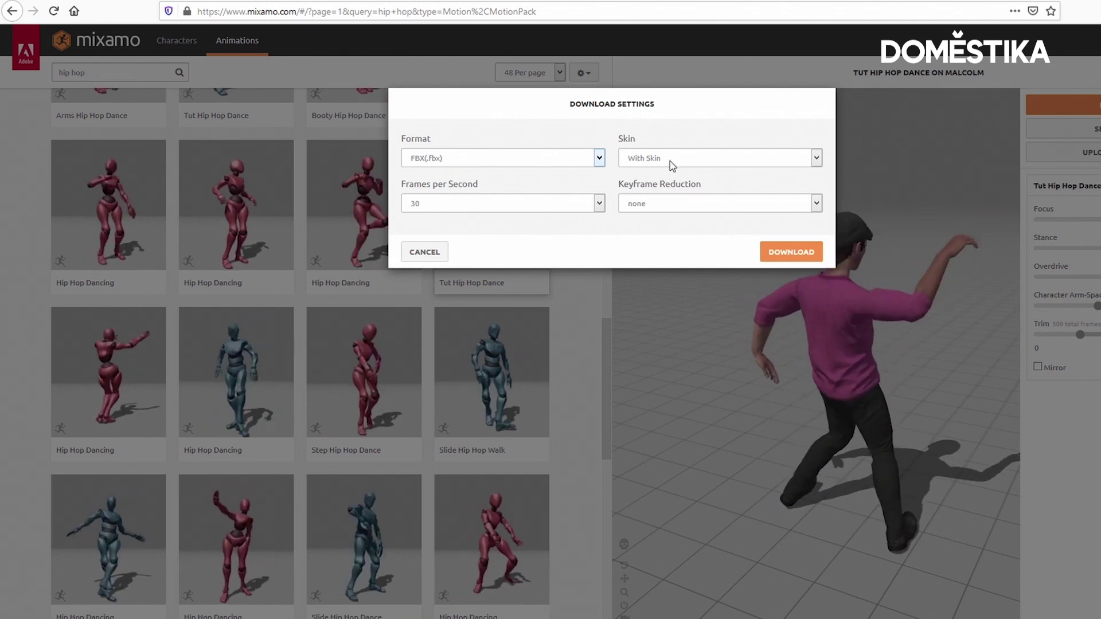
left_click(654, 160)
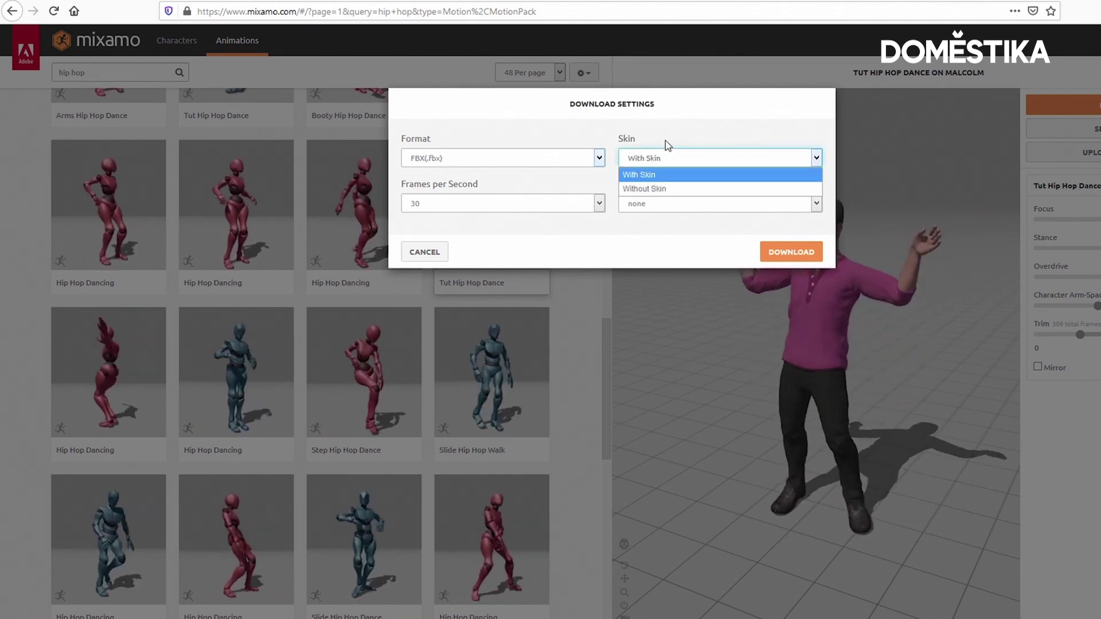
left_click(665, 146)
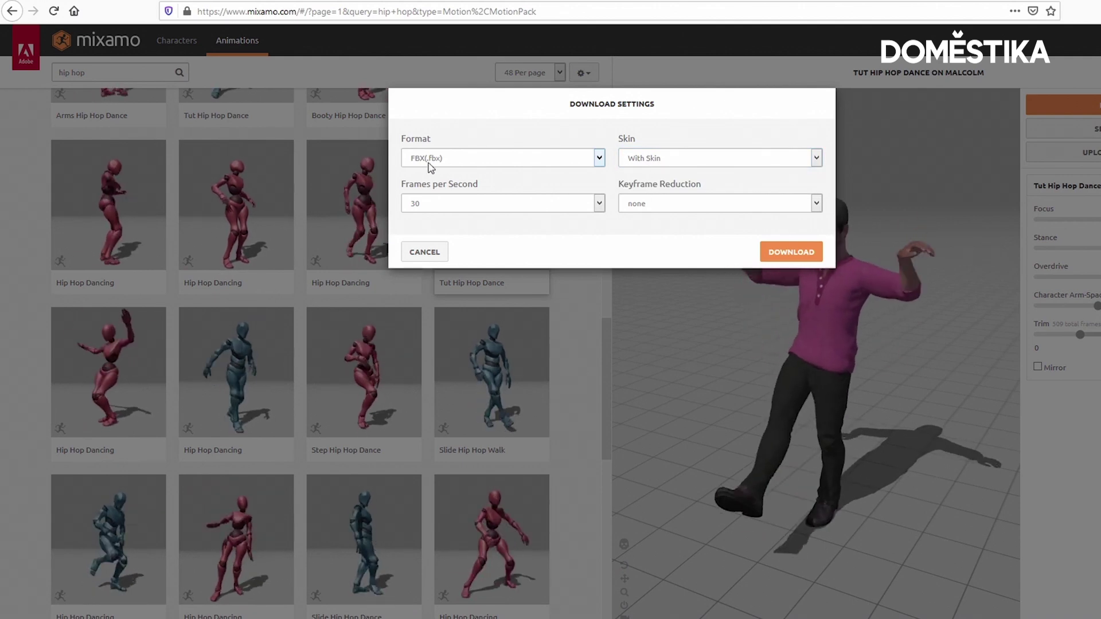
left_click(446, 214)
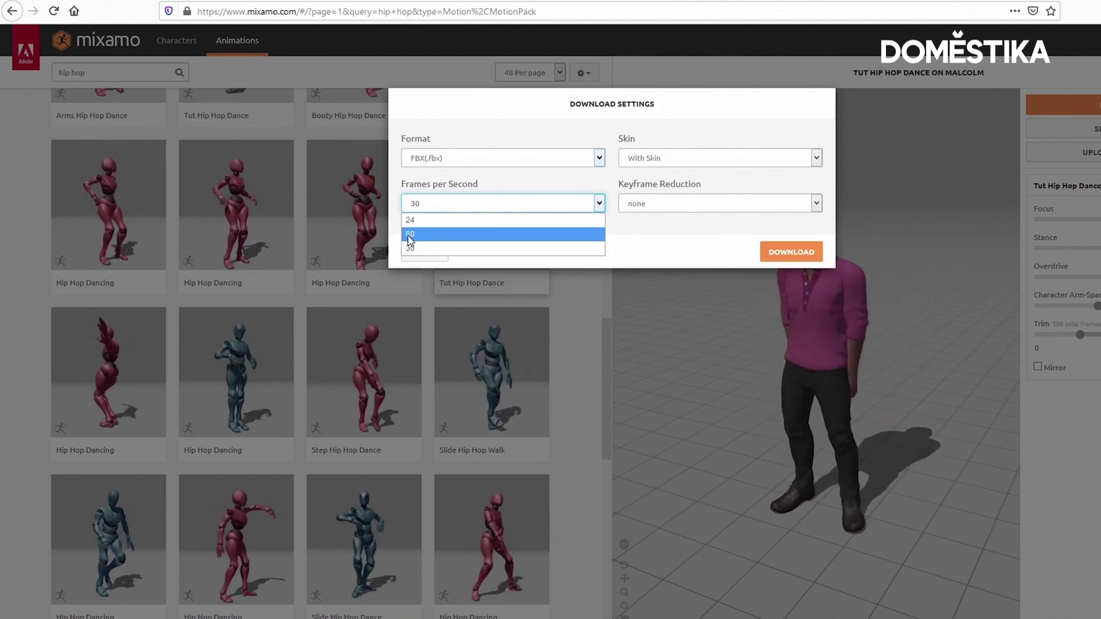
left_click(704, 207)
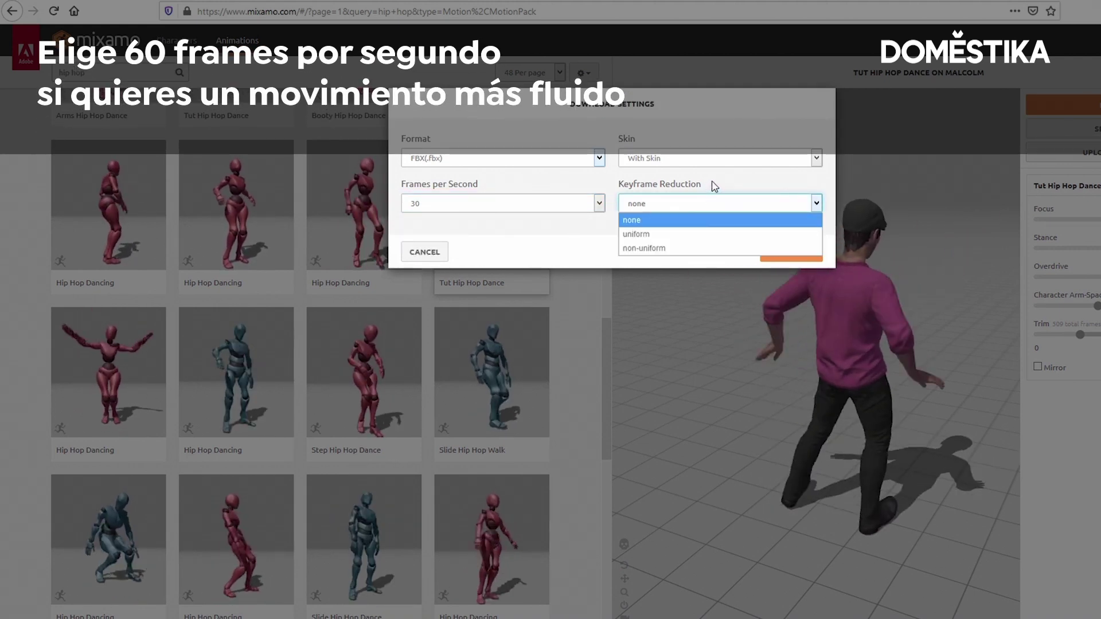
left_click(709, 201)
left_click(783, 254)
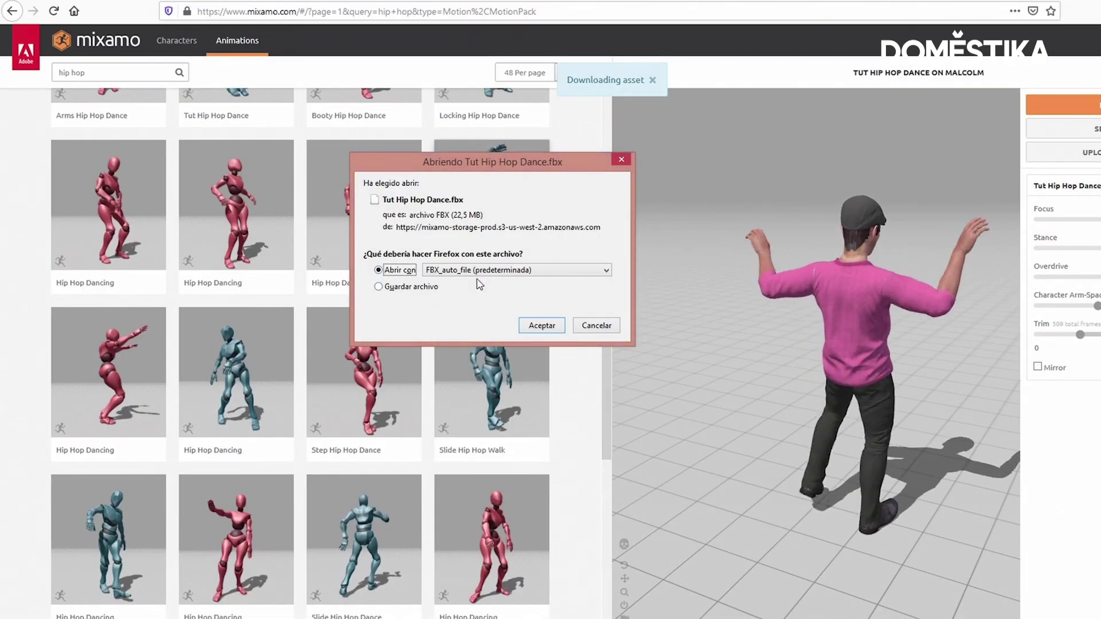
Save Tut Hip Hop Dance.fbx to disk from the Firefox download prompt
left_click(379, 287)
left_click(539, 327)
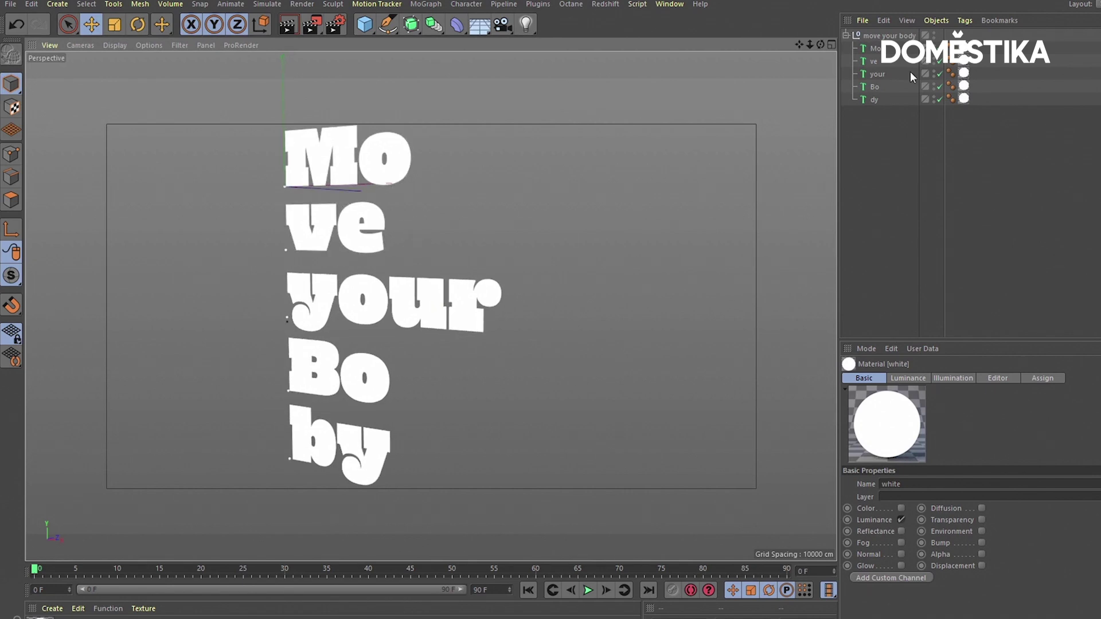
Inspect the Mo, ve, Bo and your MoText pieces of the Move your Body title
left_click(874, 62)
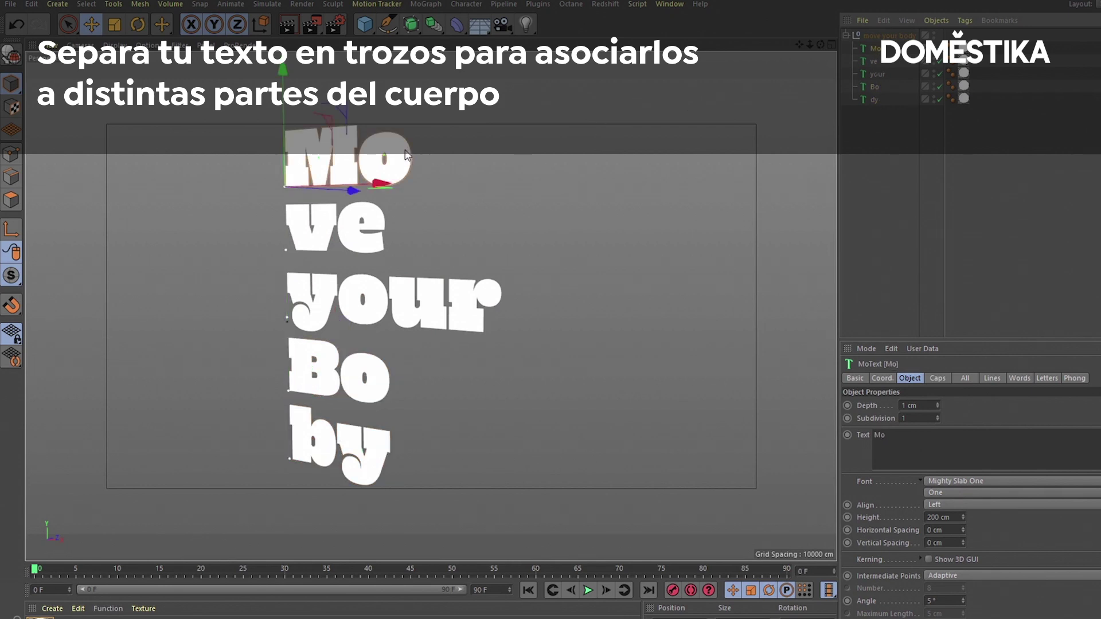
left_click(340, 240)
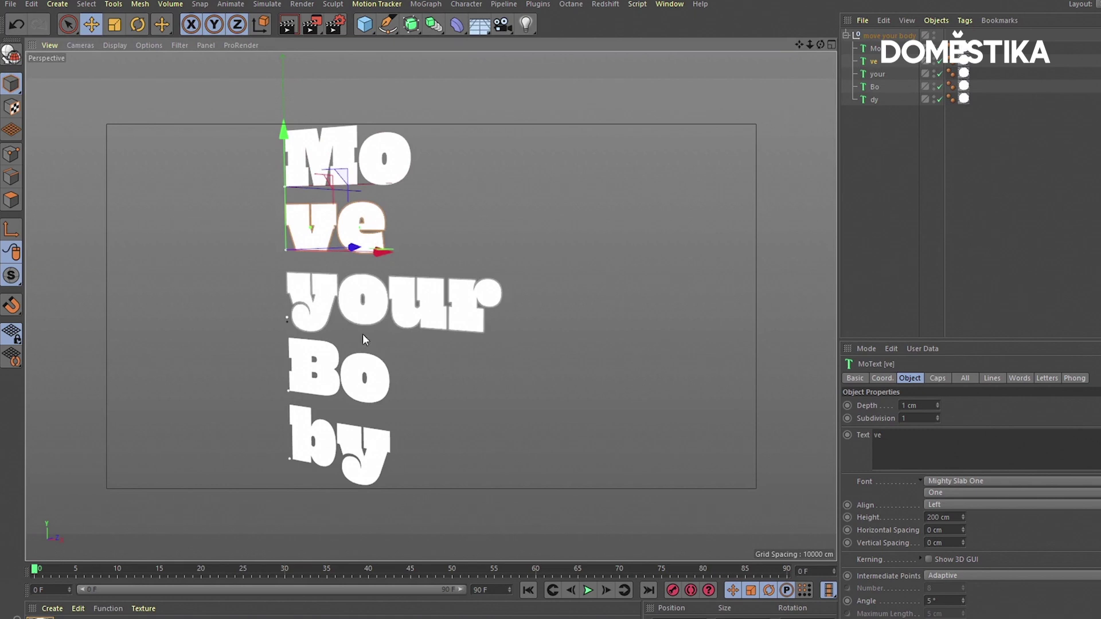
left_click(367, 396)
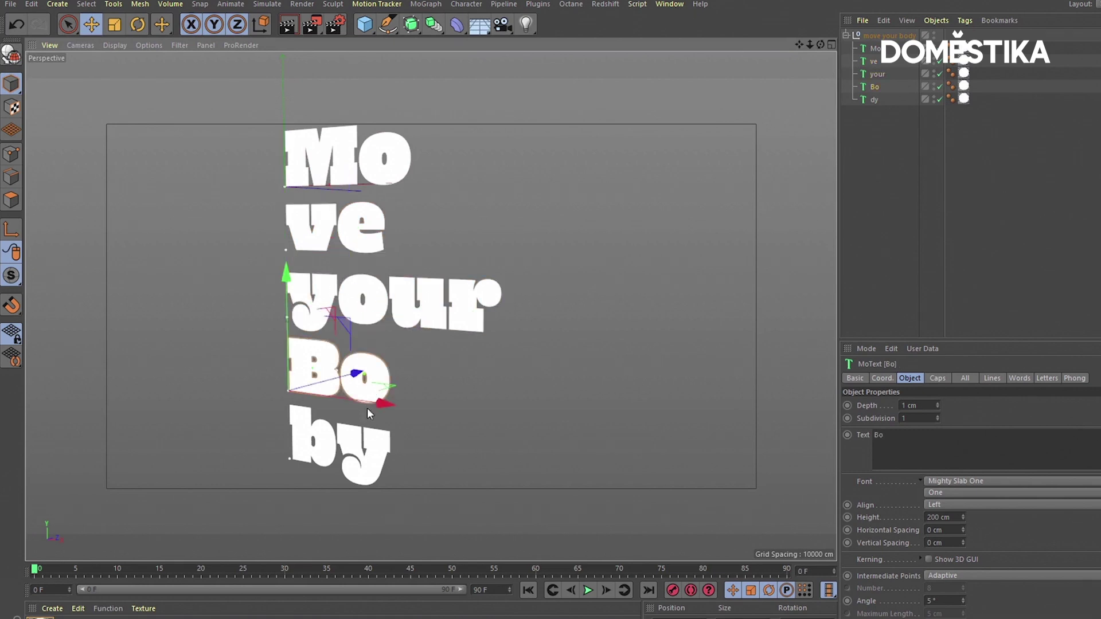
left_click(352, 453)
left_click(357, 371)
left_click(359, 310)
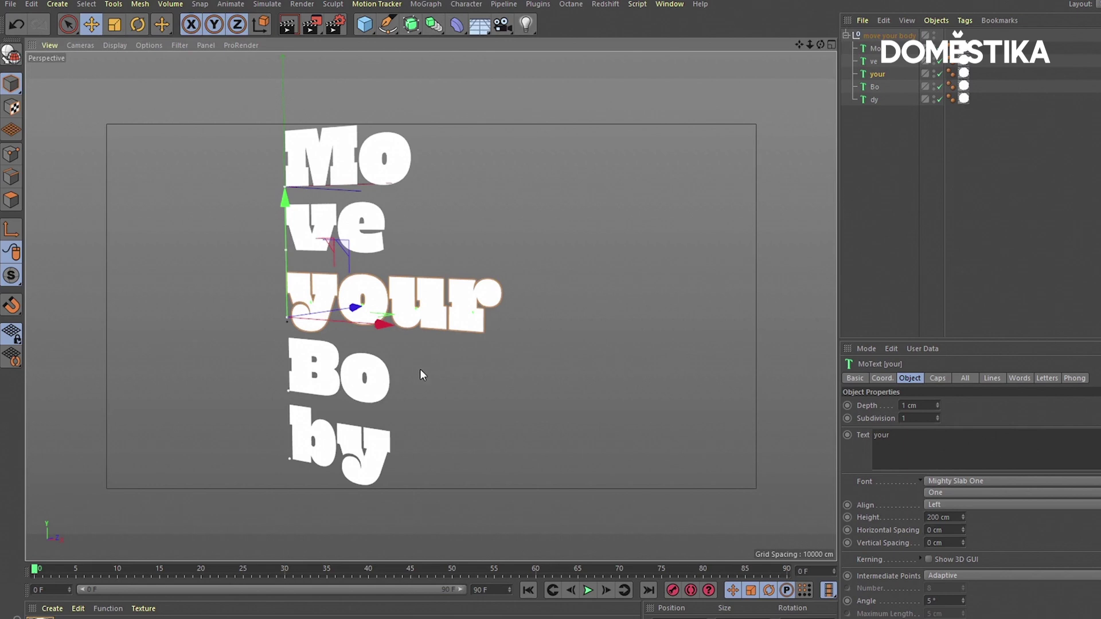
left_click(11, 6)
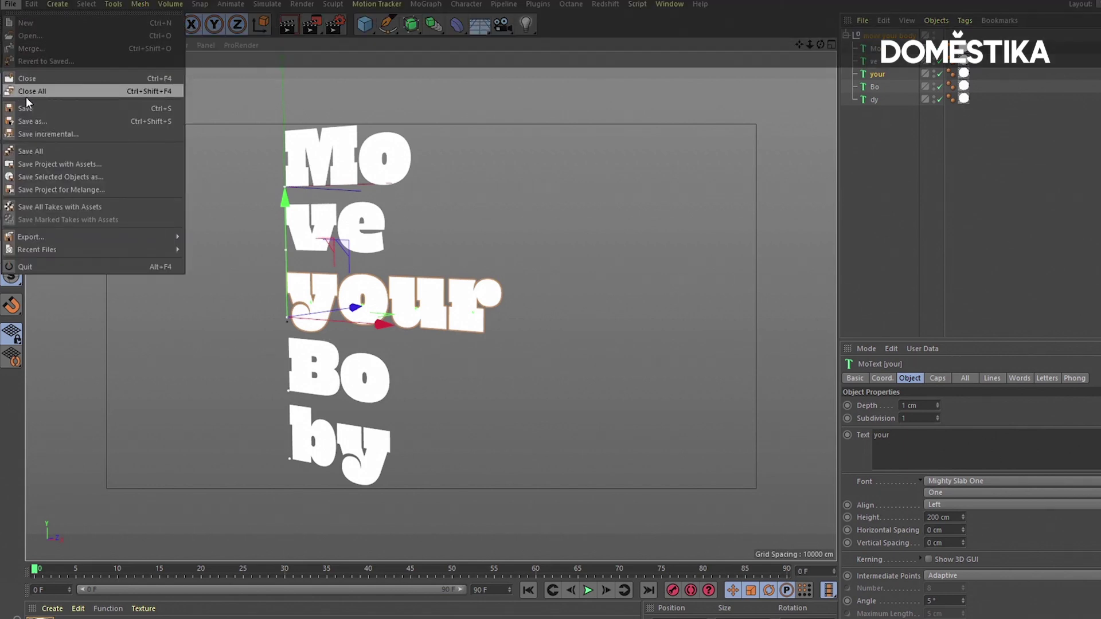
Open Tut Hip Hop Dance.fbx from the U4-L5 folder with default FBX import settings
left_click(29, 36)
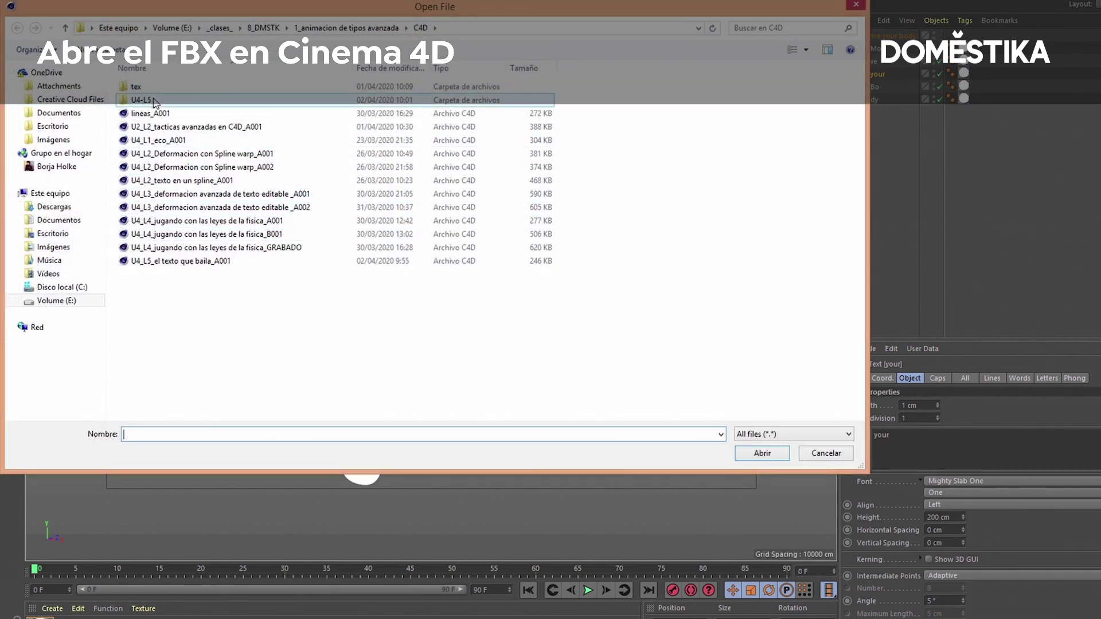
double_click(148, 100)
double_click(149, 86)
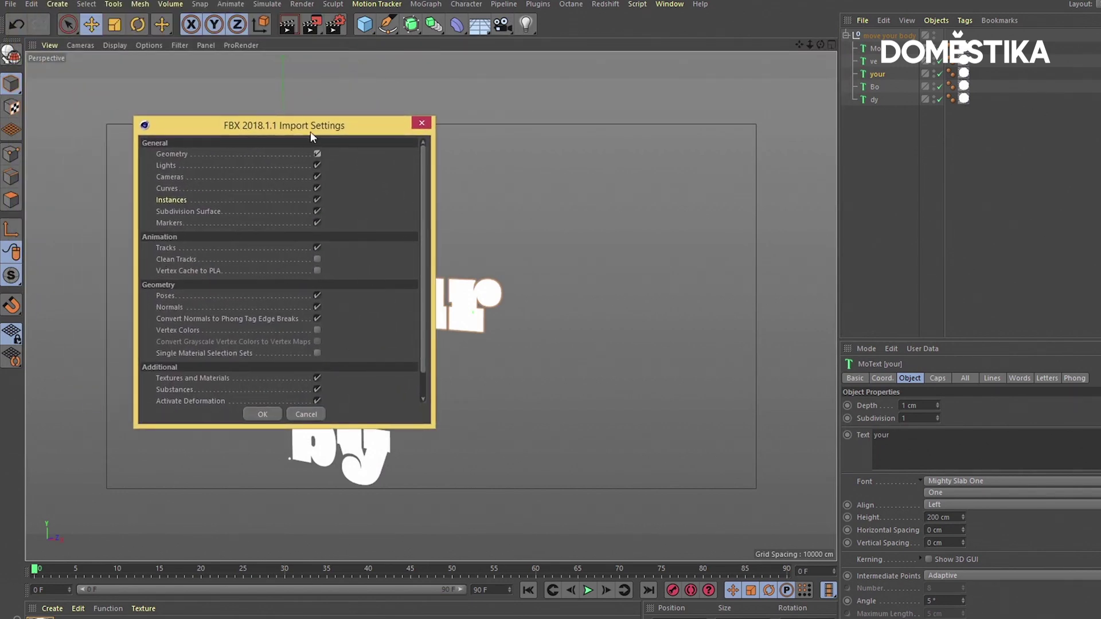
left_click(263, 416)
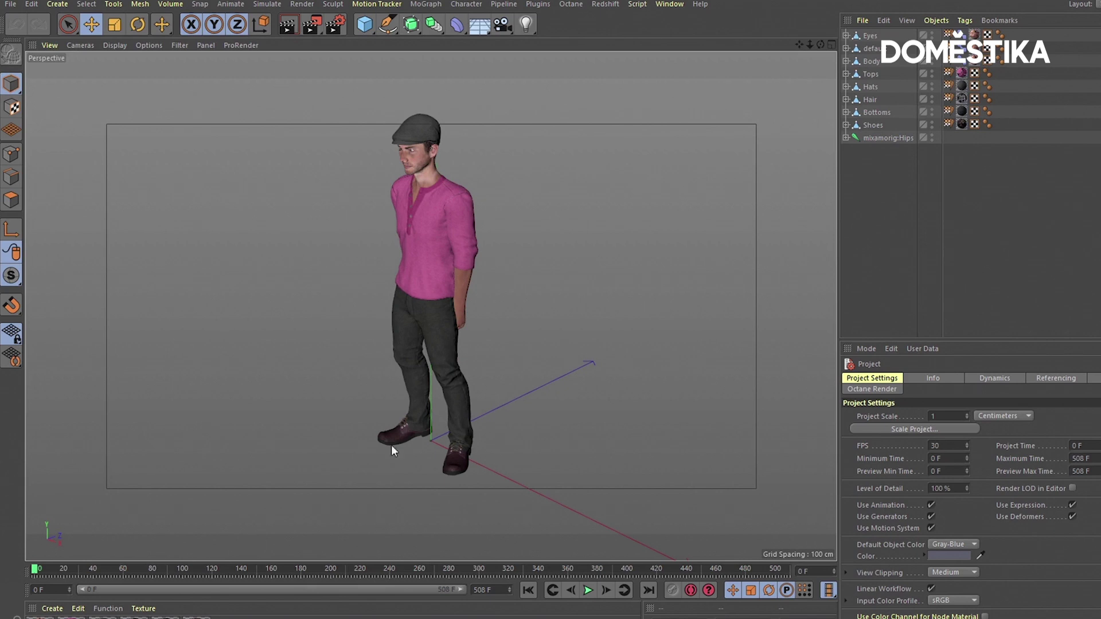
Inspect the character's Tops object and mixamorig:Hips bones, then play the dance animation
left_click(870, 35)
left_click(871, 61)
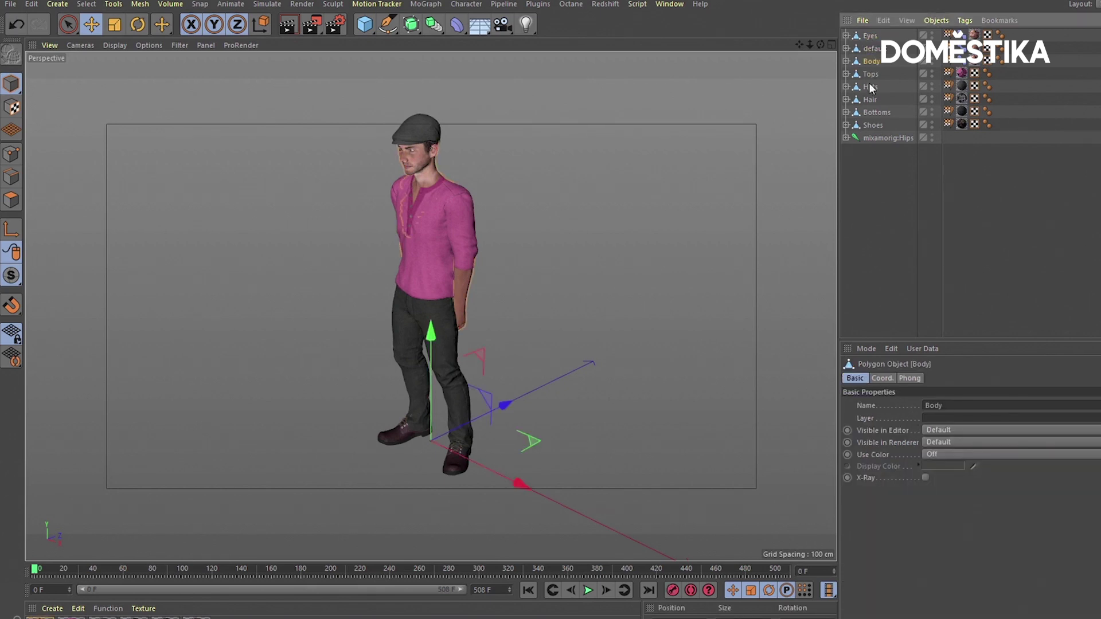
left_click(847, 138)
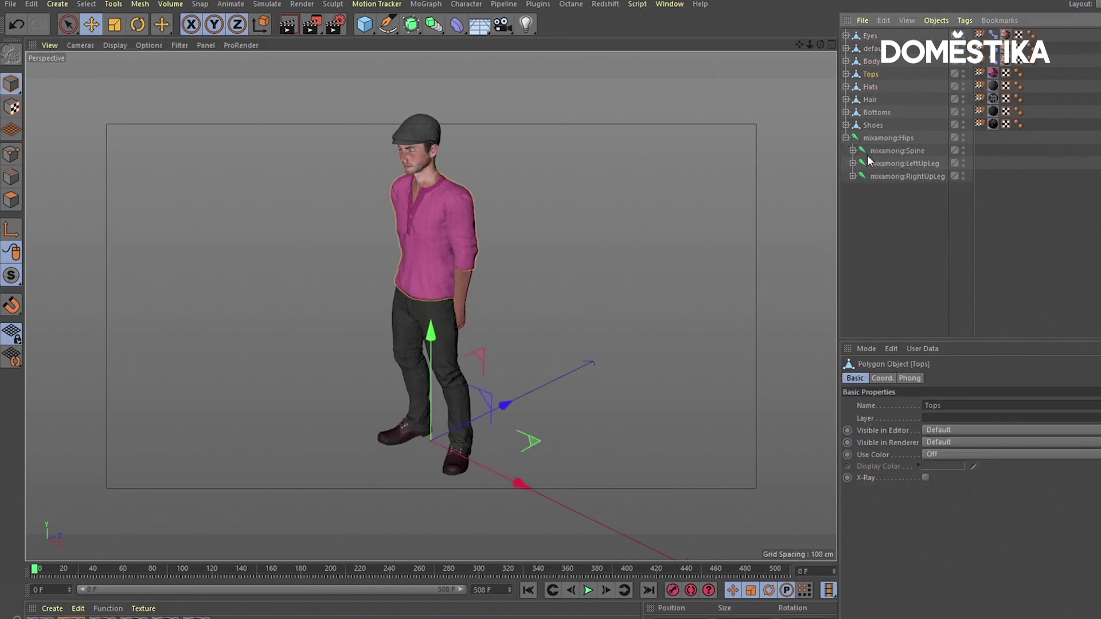
left_click(867, 142)
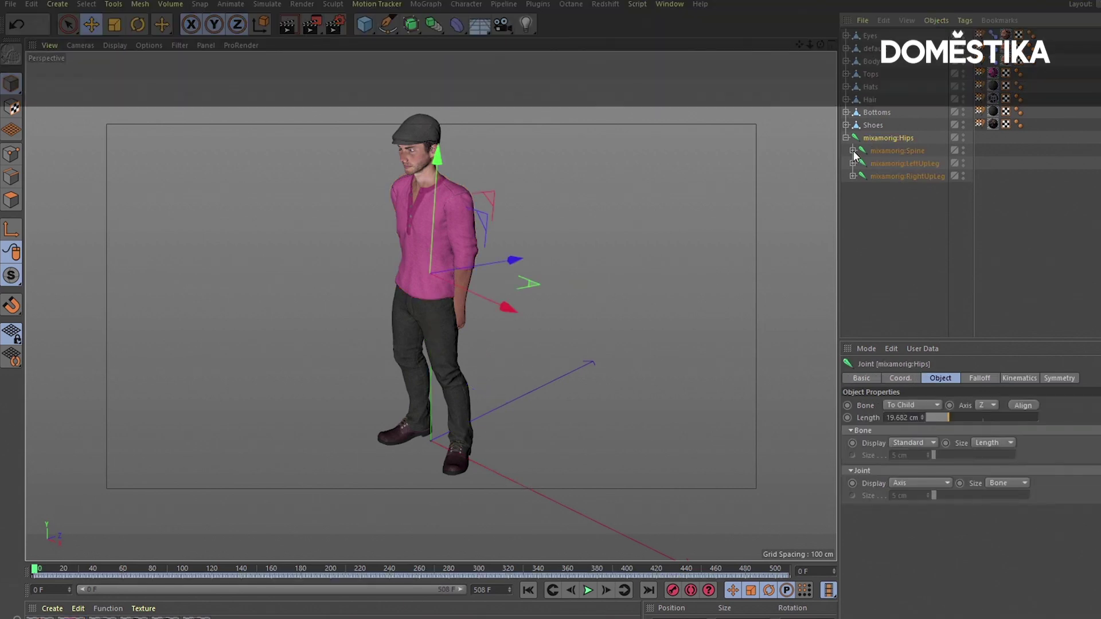
left_click(847, 139)
left_click(846, 138)
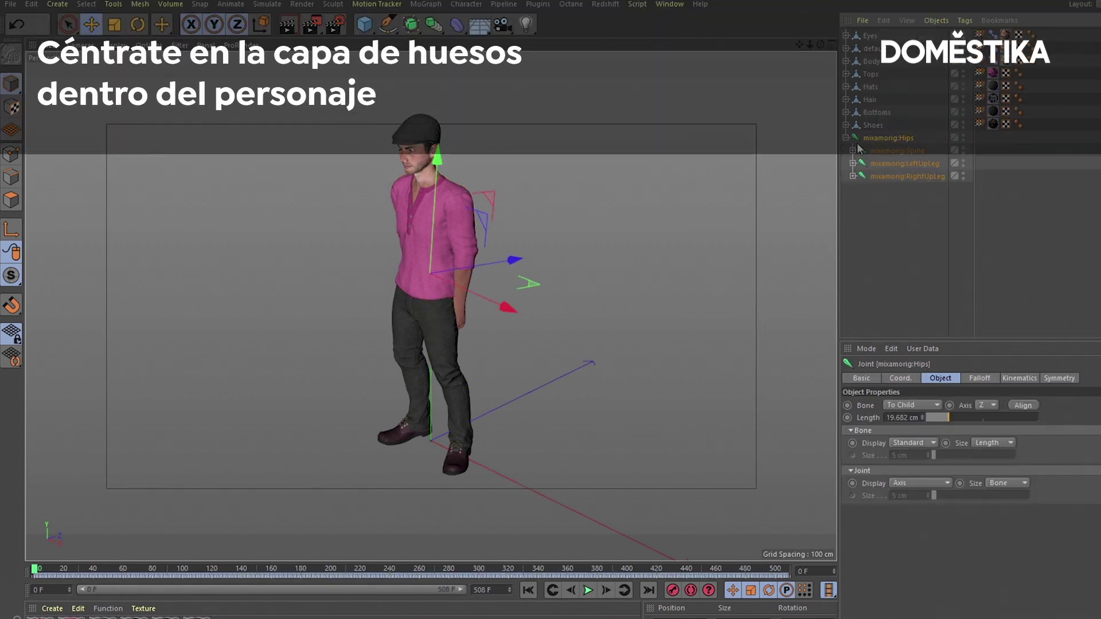
left_click(846, 139)
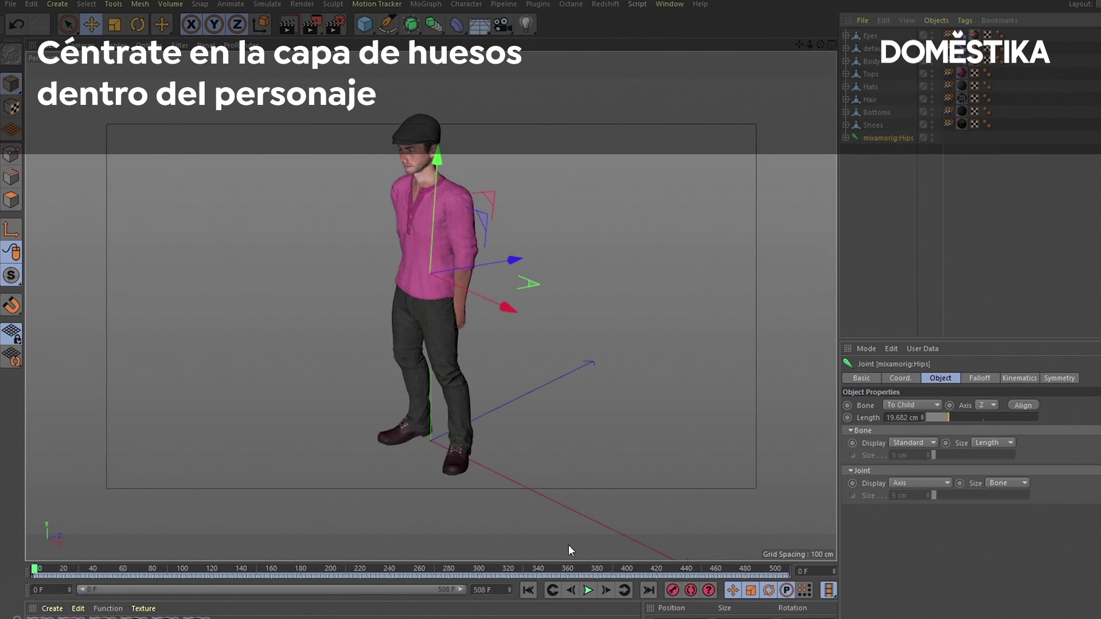
left_click(588, 591)
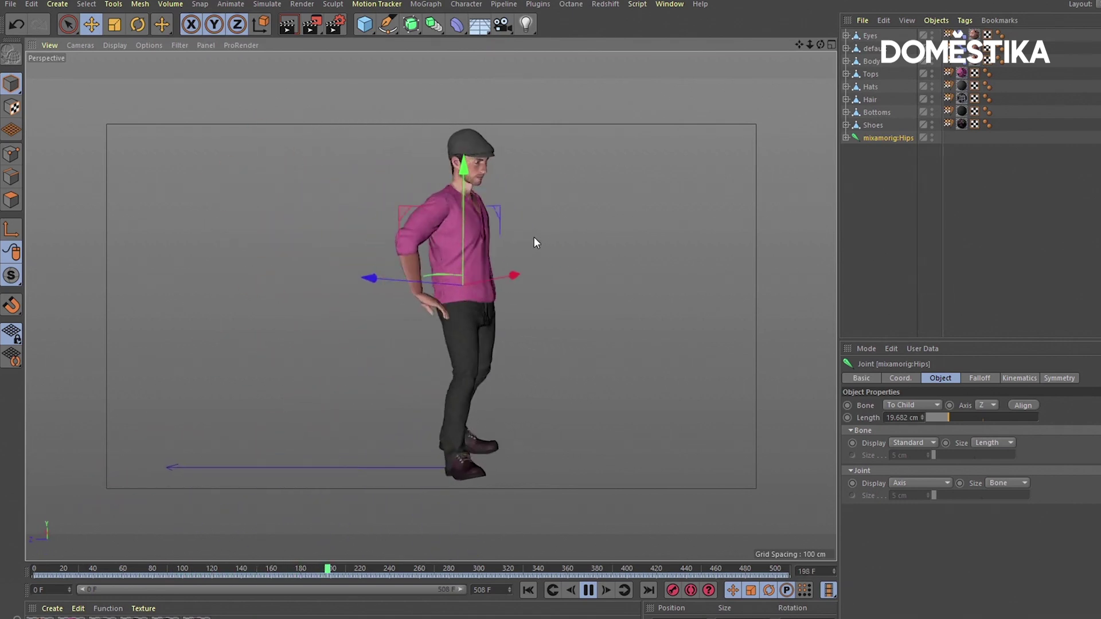
Copy the mixamorig:Hips skeleton and switch to the U4_L5_el texto que baila_A001 document
left_click(869, 156)
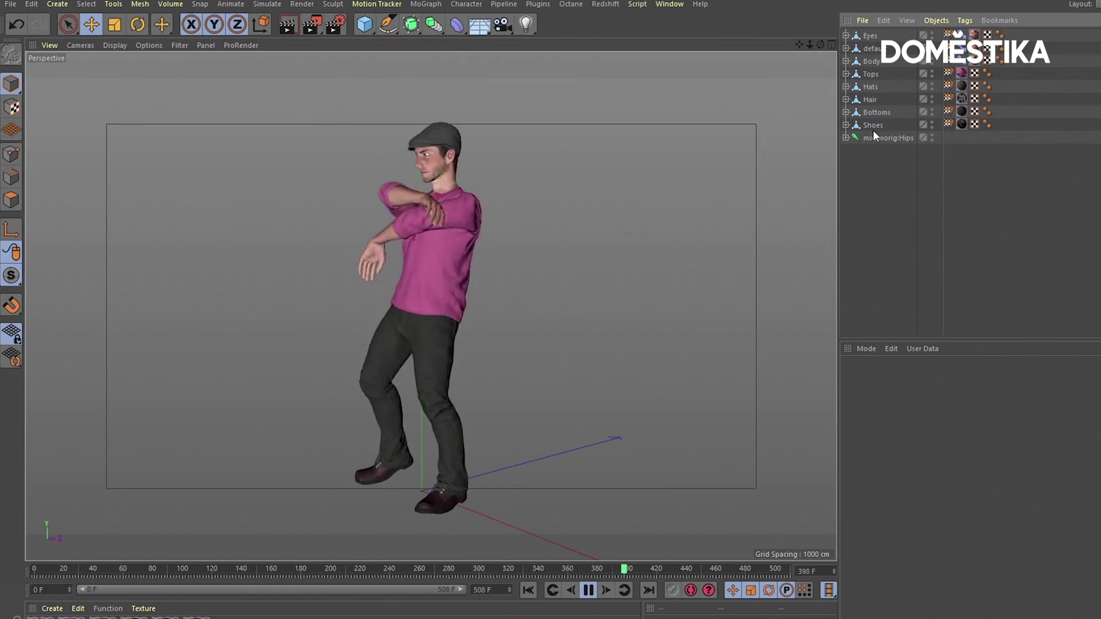
left_click(876, 138)
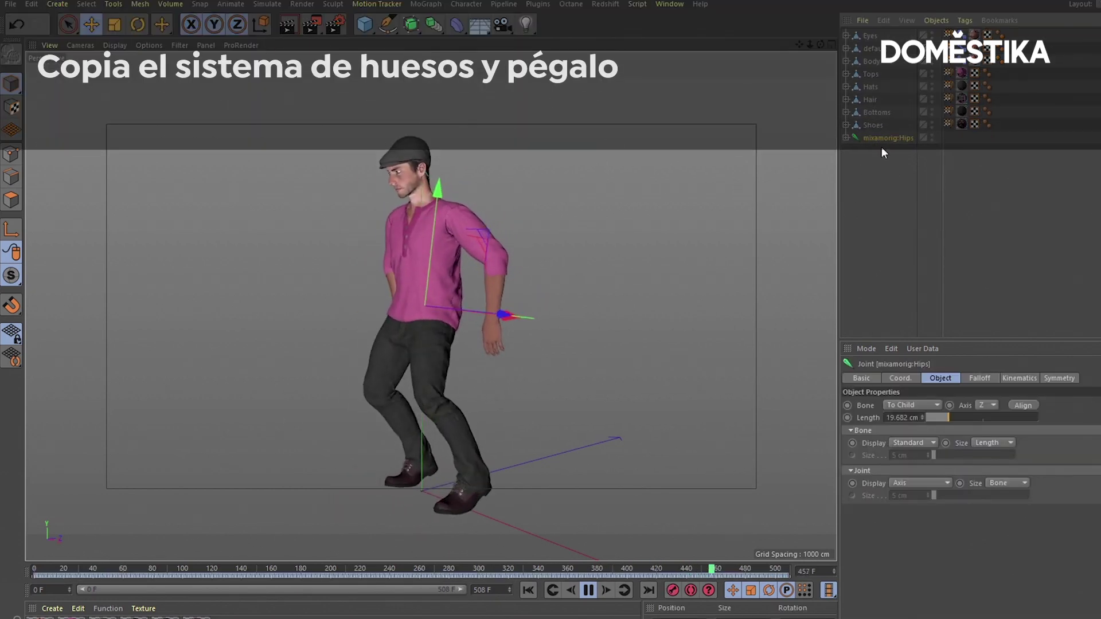
left_click(847, 137)
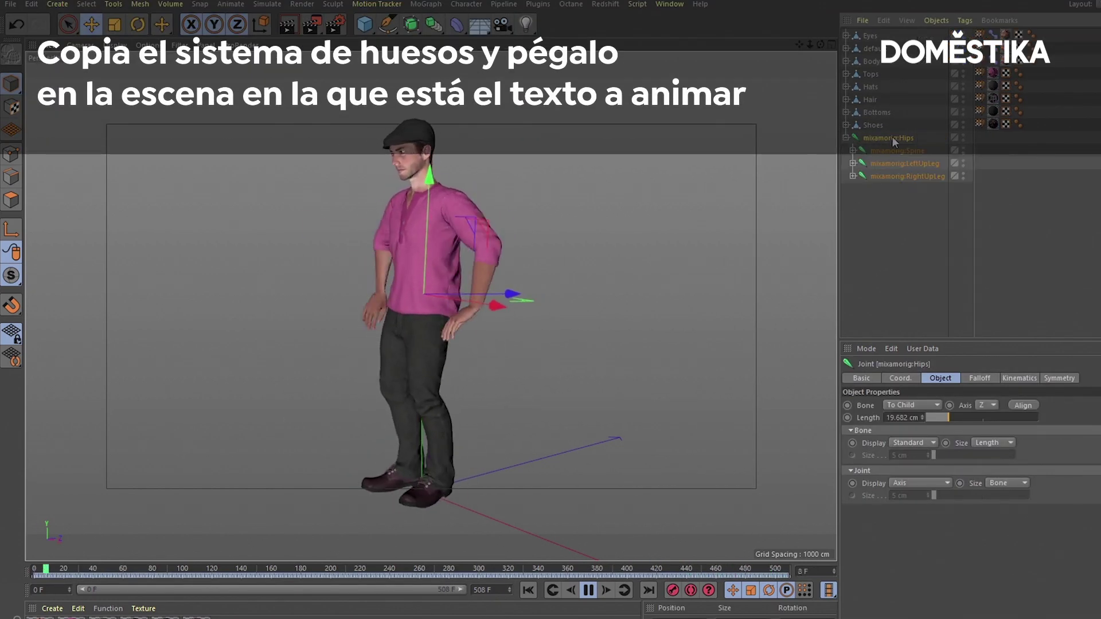
left_click(670, 4)
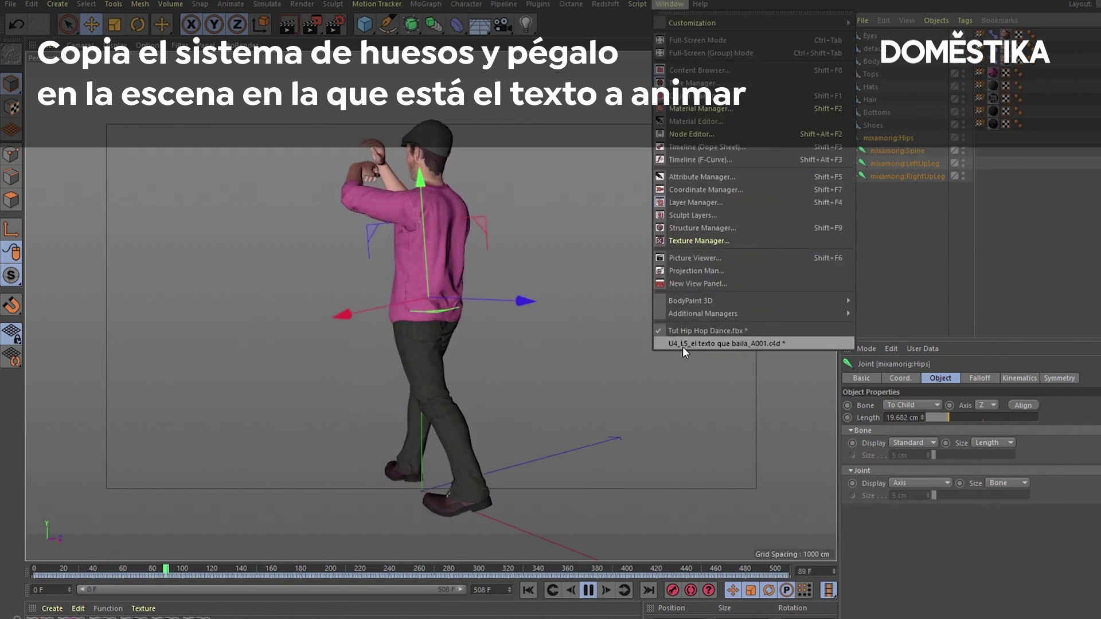
left_click(682, 344)
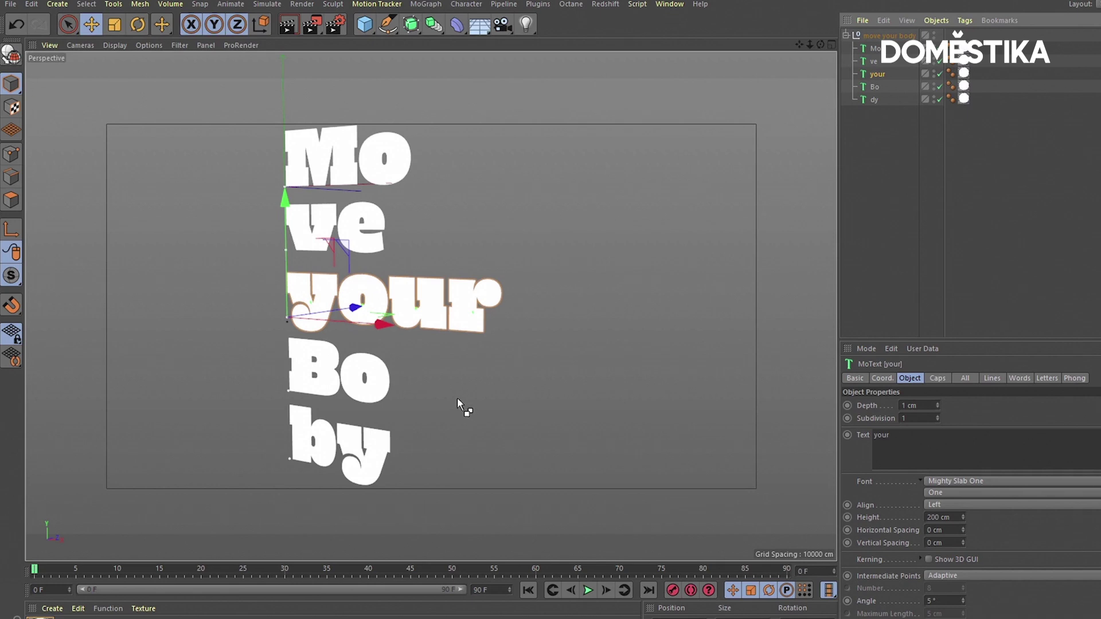
Paste the dance skeleton into the text scene and frame it alongside the letters
key("ctrl+v")
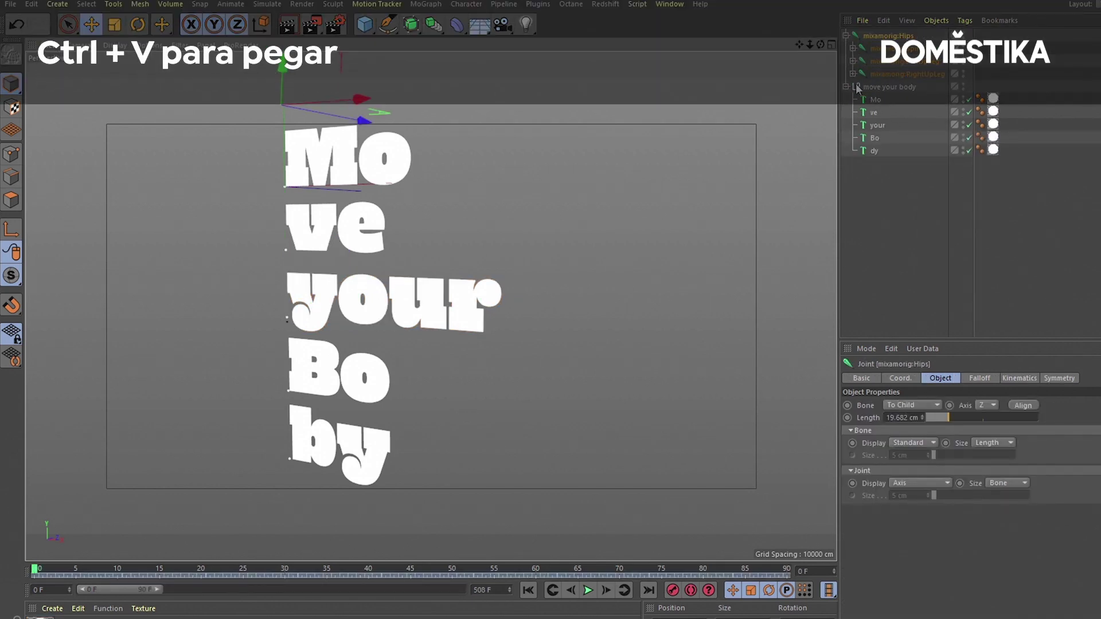
left_click(847, 36)
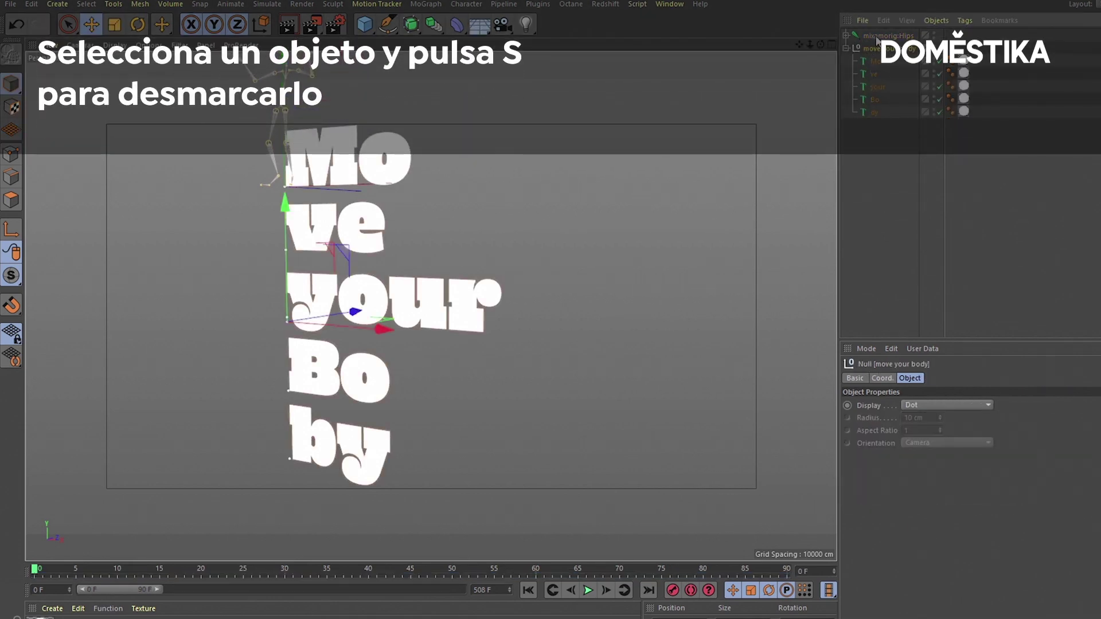
key("s")
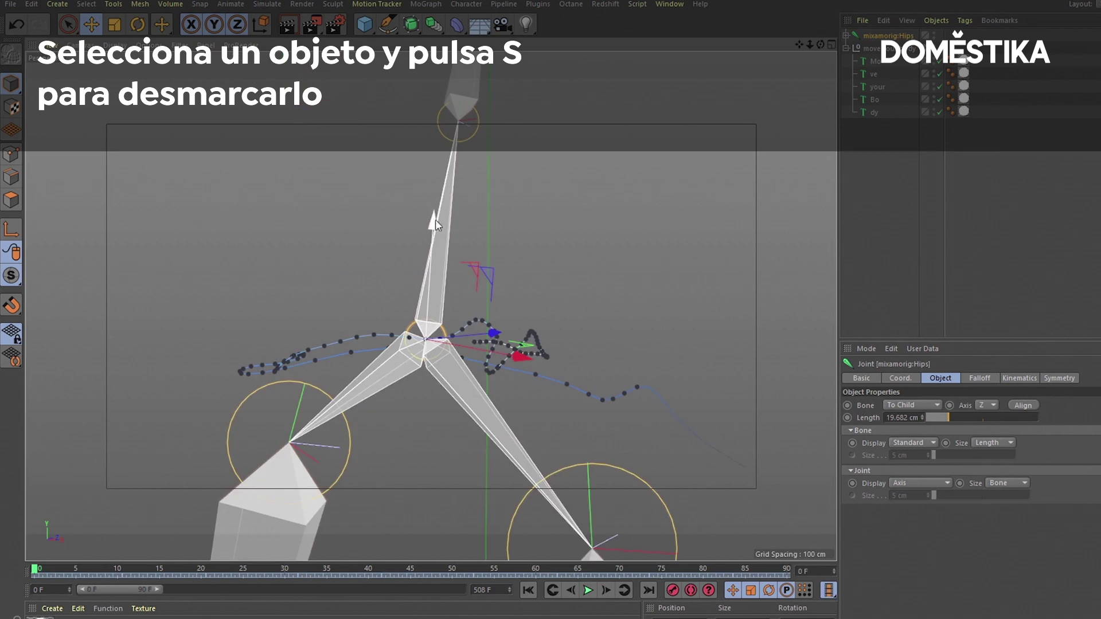
scroll(459, 235, "down", 5)
left_click(594, 267)
key("h")
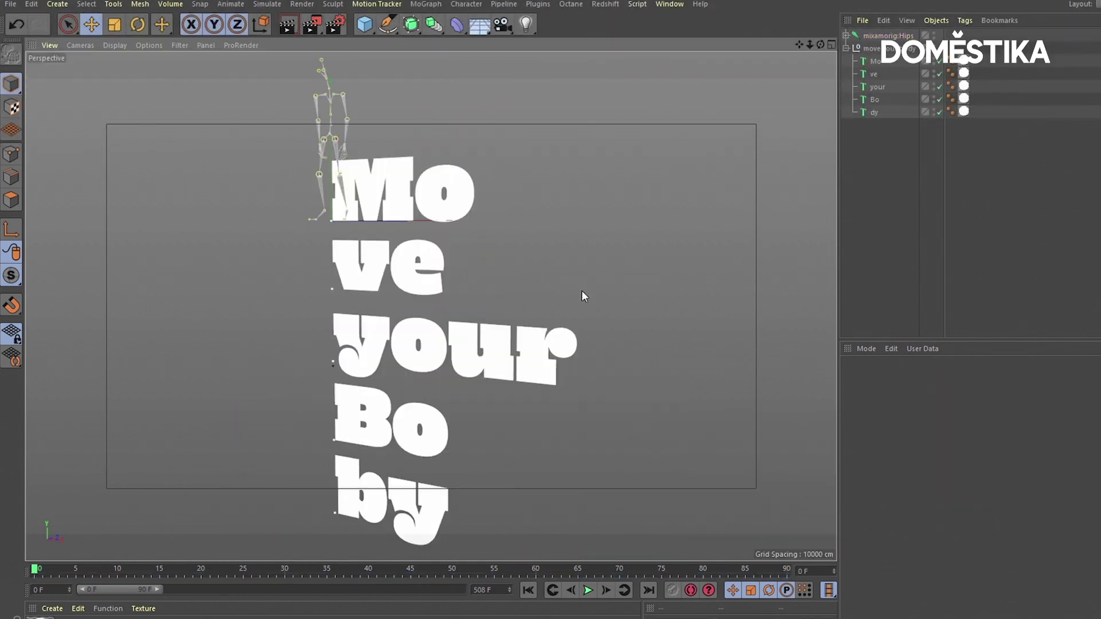
left_click_drag(465, 179, 365, 94, "alt")
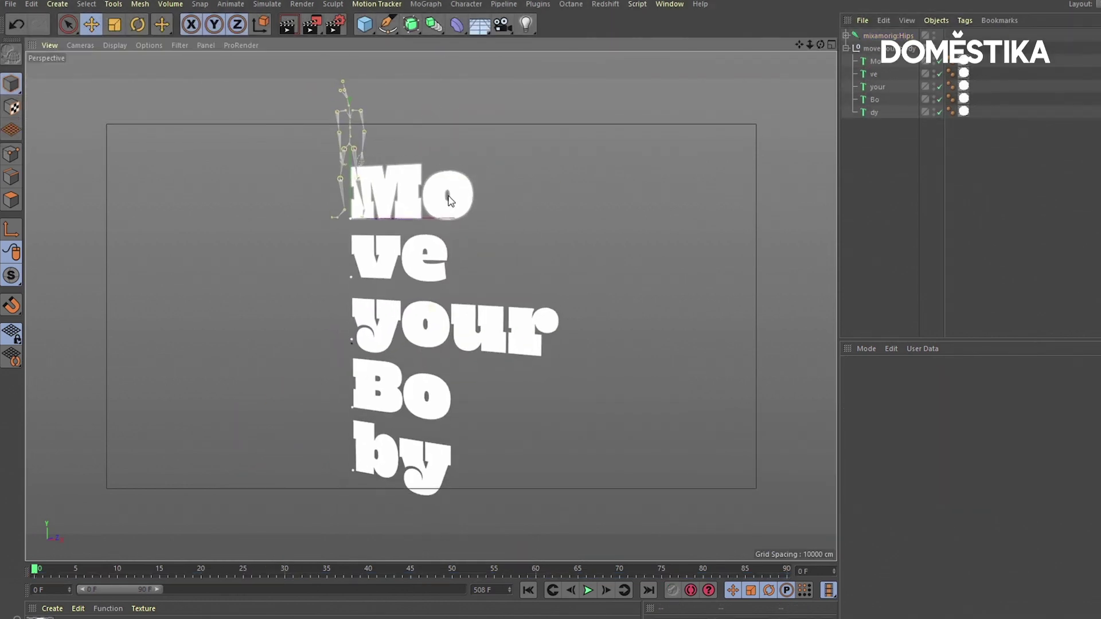
Scrub the dance to frames 7 and 13, then group mixamorig:Hips in a Null
left_click(390, 224)
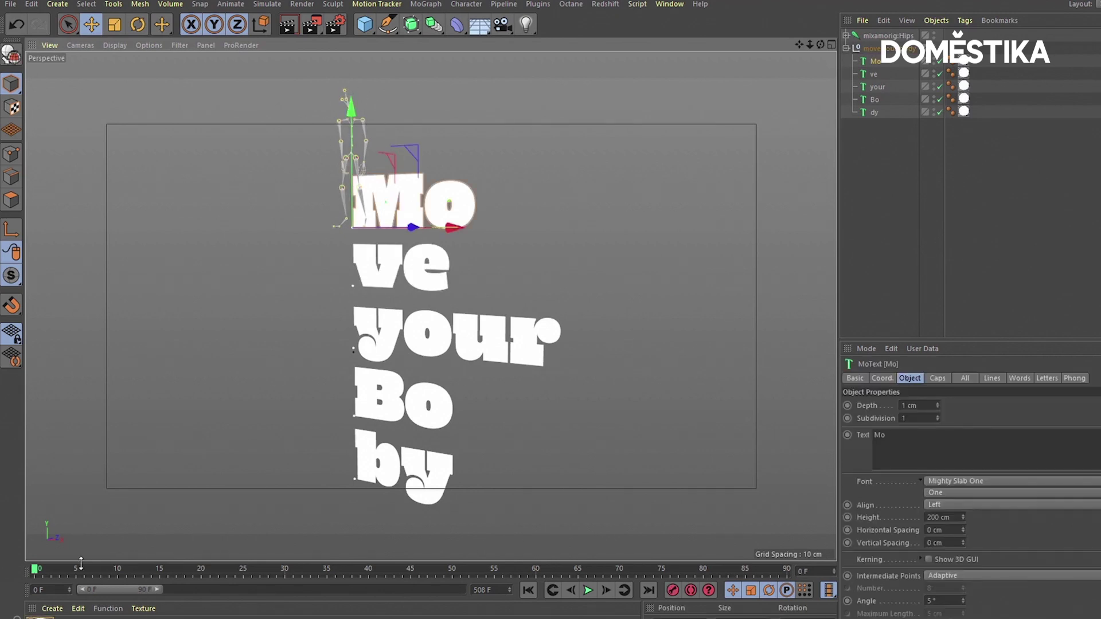
left_click_drag(39, 569, 419, 570)
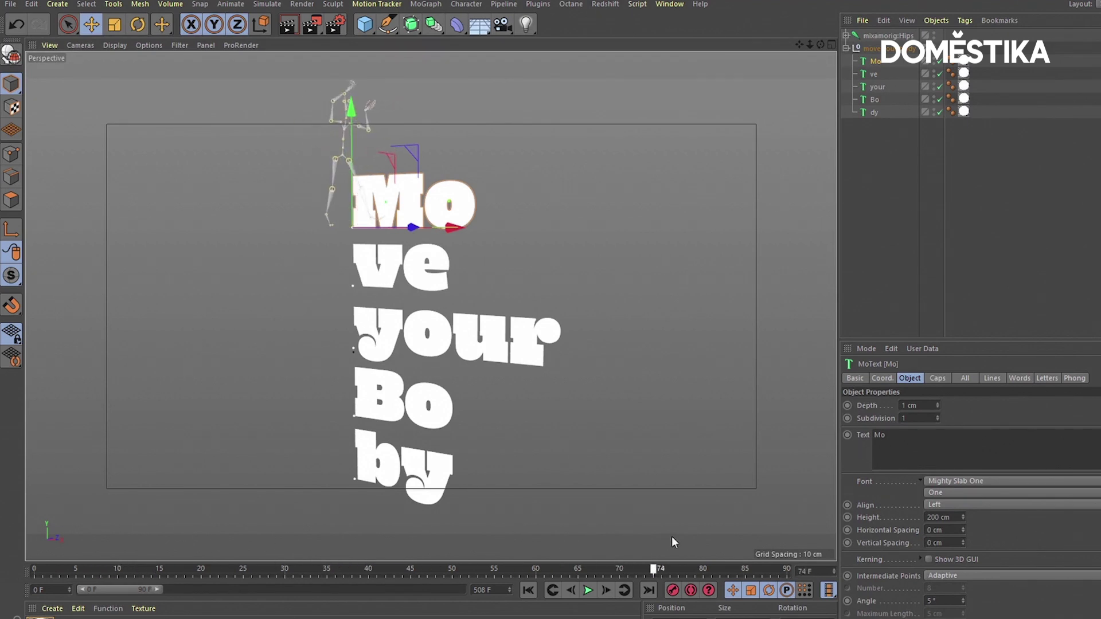
left_click_drag(337, 519, 144, 503)
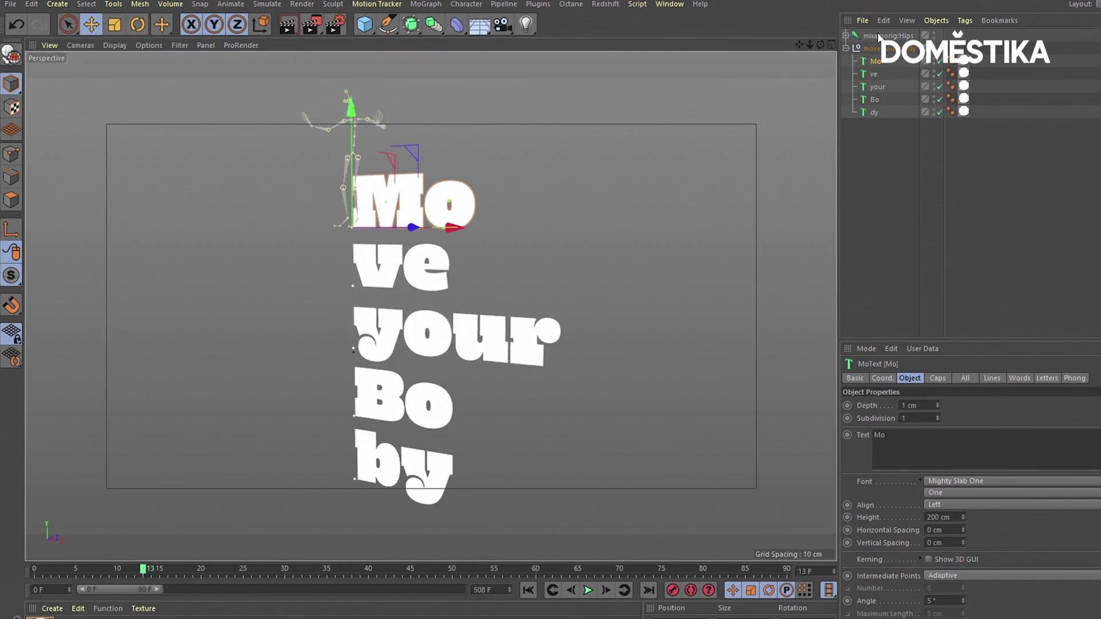
left_click(879, 37)
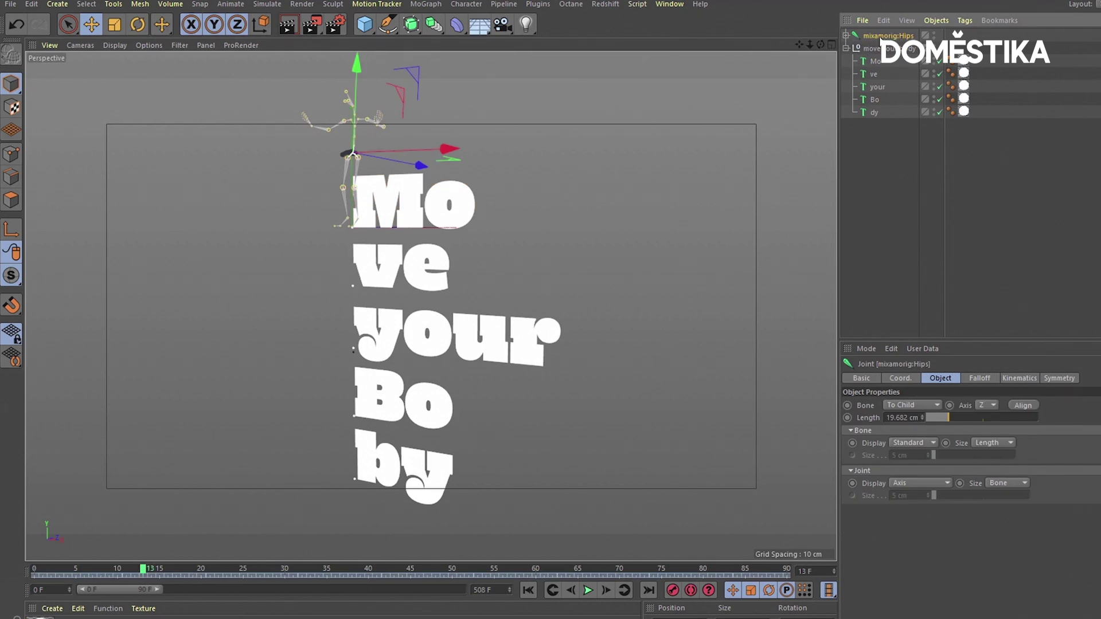
key("alt+g")
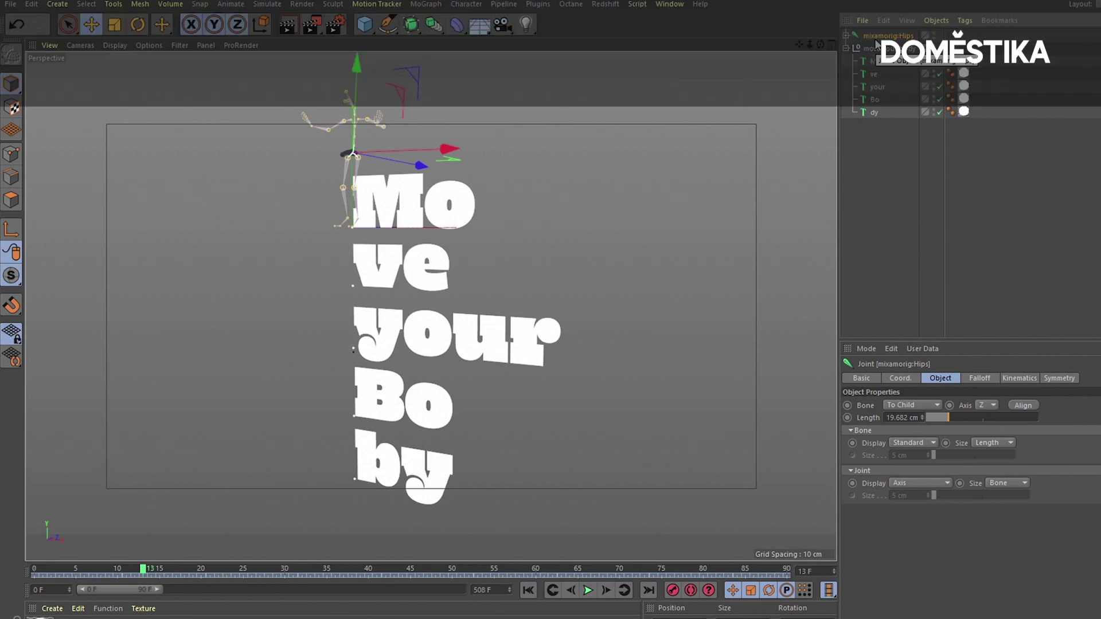
Name the Null 'skeleton', move its axis to the feet in Right view, then lower the skeleton
left_click(848, 36)
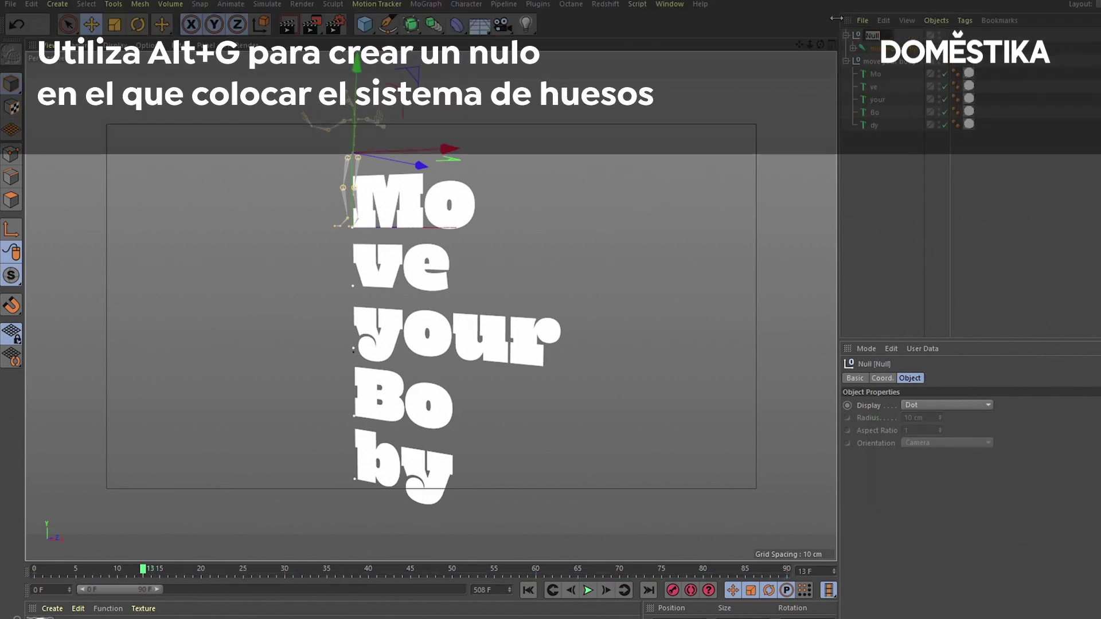
type("skeleton")
key("Return")
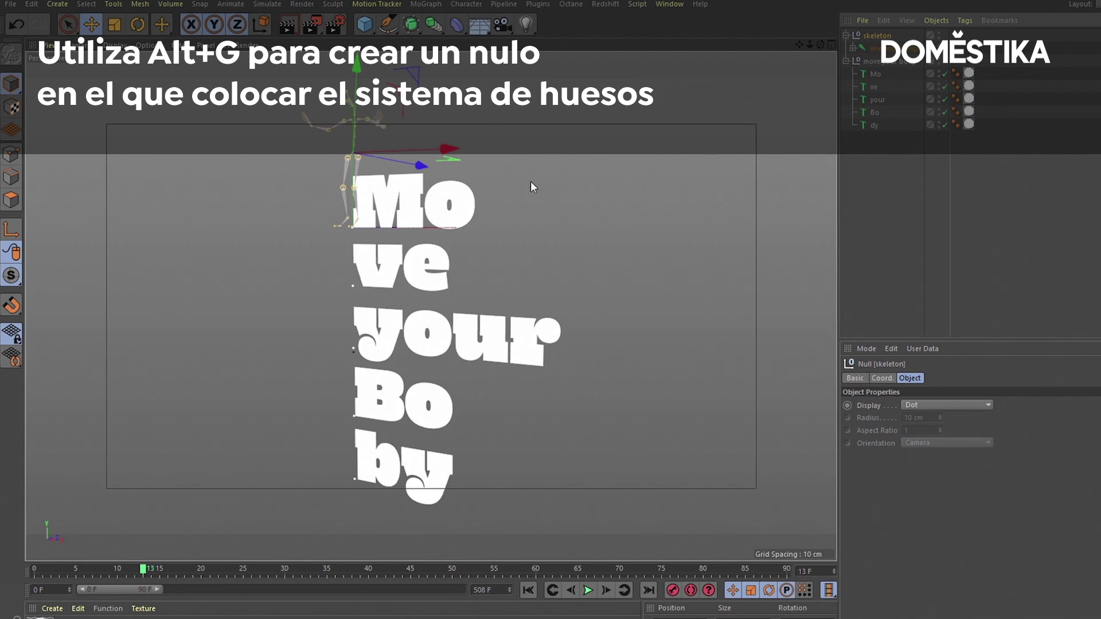
key("F3")
left_click(12, 231)
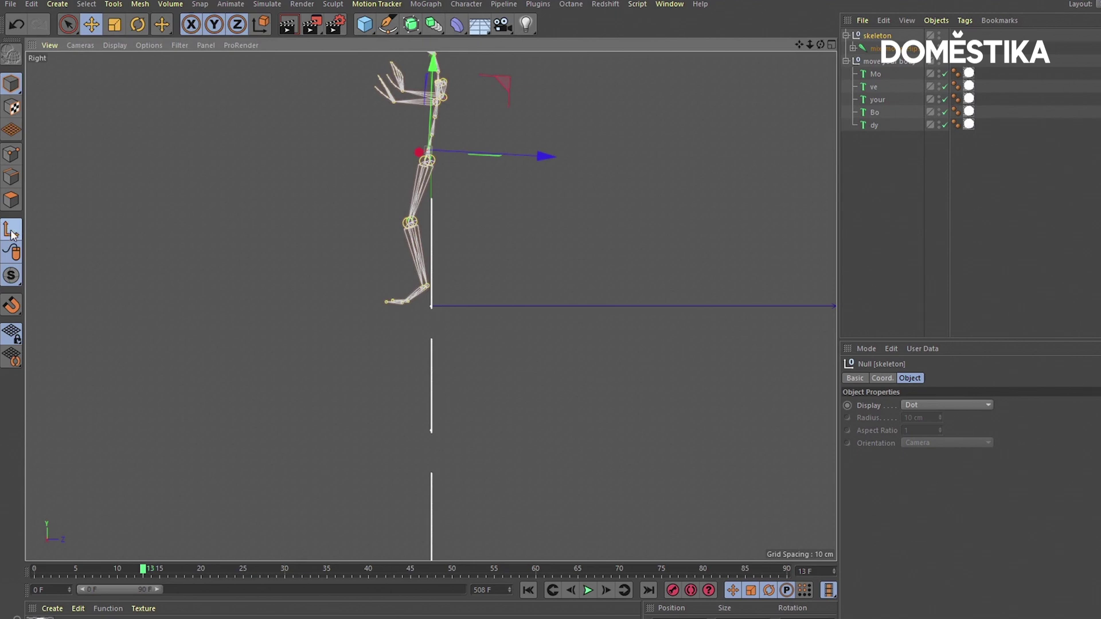
left_click_drag(431, 104, 416, 258)
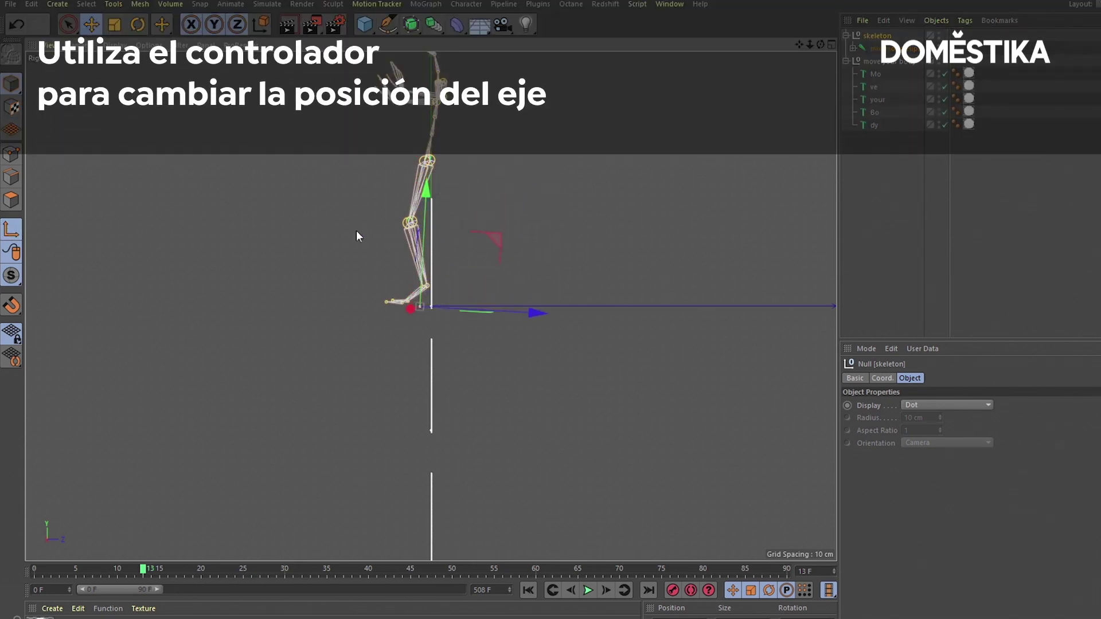
left_click(12, 231)
scroll(528, 235, "down", 3)
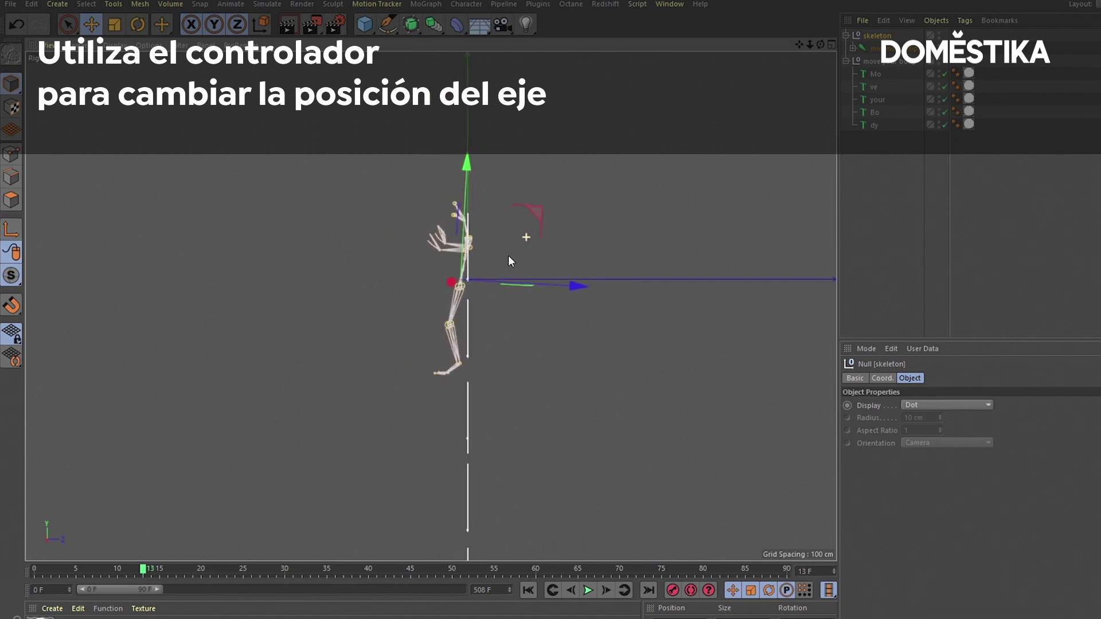
left_click_drag(515, 231, 514, 277)
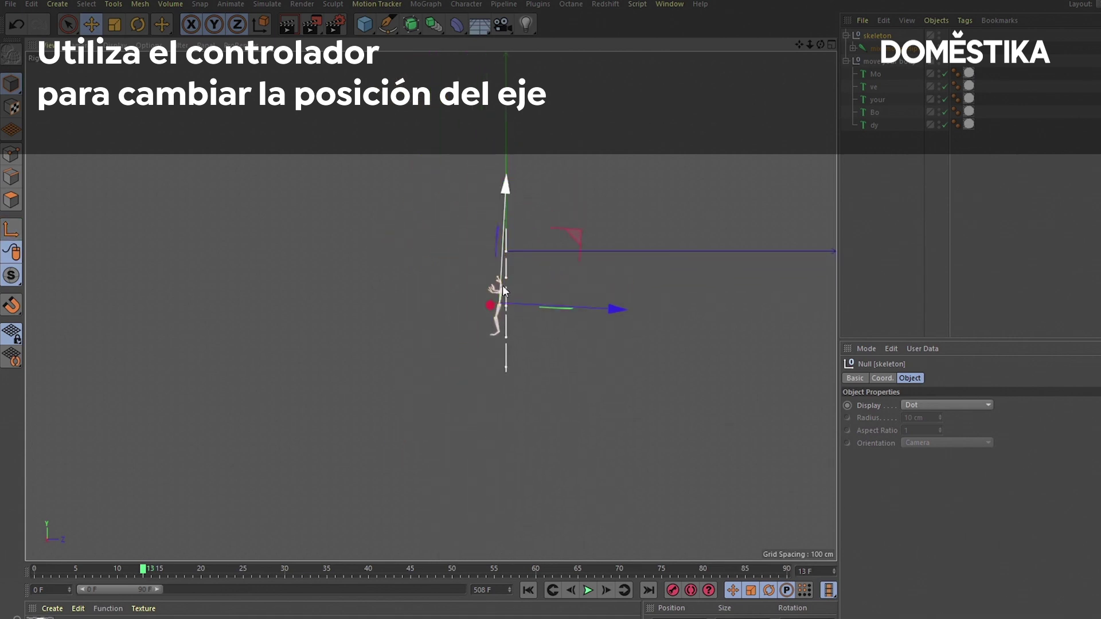
Scale the skeleton up to about 183%, then shrink it back to suit the letters
left_click(117, 23)
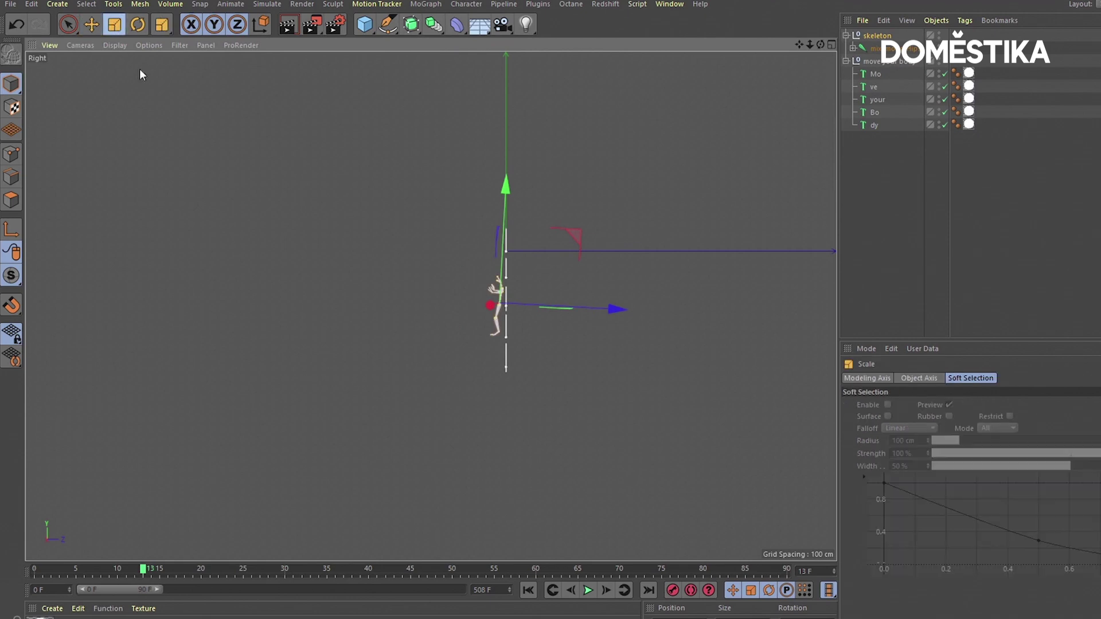
left_click_drag(460, 268, 600, 129)
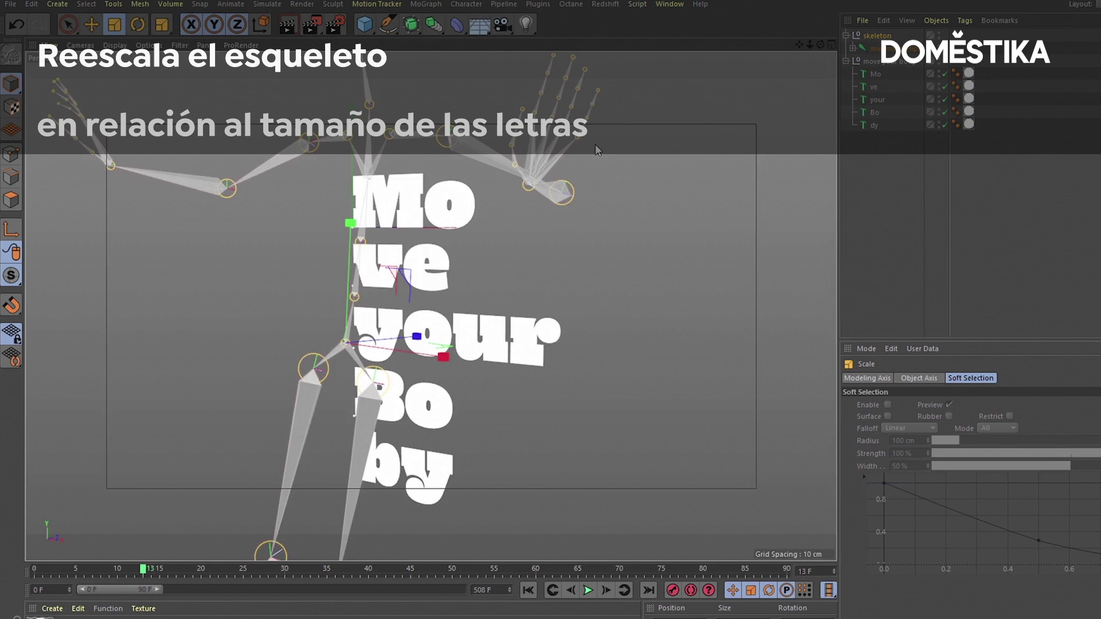
mouse_move(558, 216)
left_mouse_down()
mouse_move(397, 321)
mouse_move(367, 271)
mouse_move(453, 259)
left_mouse_up()
left_click(91, 24)
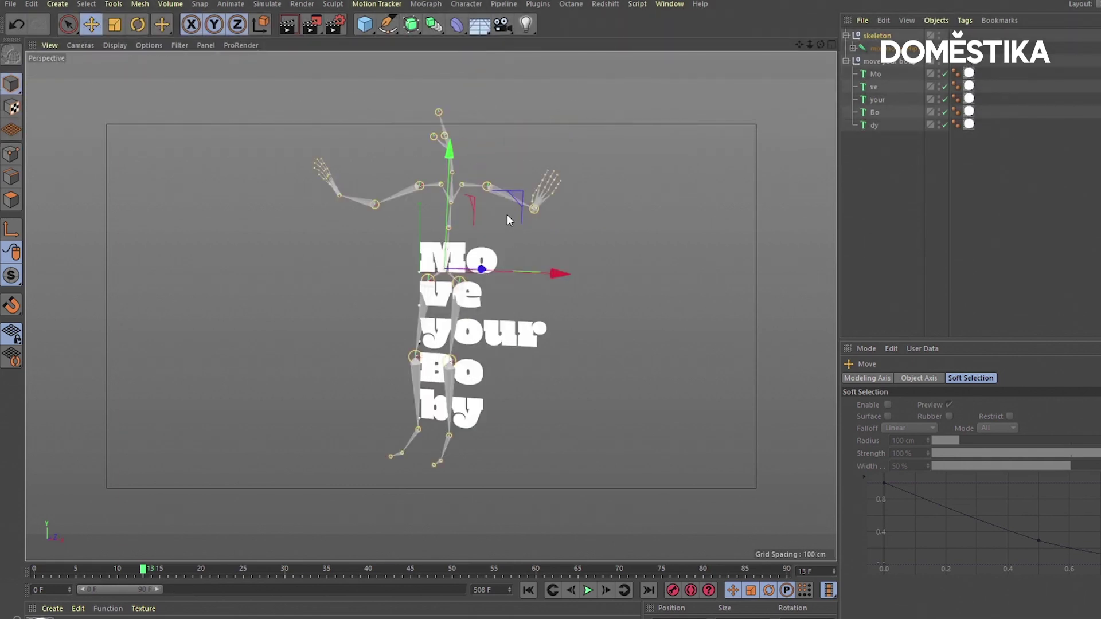
left_click(116, 25)
left_click_drag(521, 176, 457, 229)
left_click(91, 24)
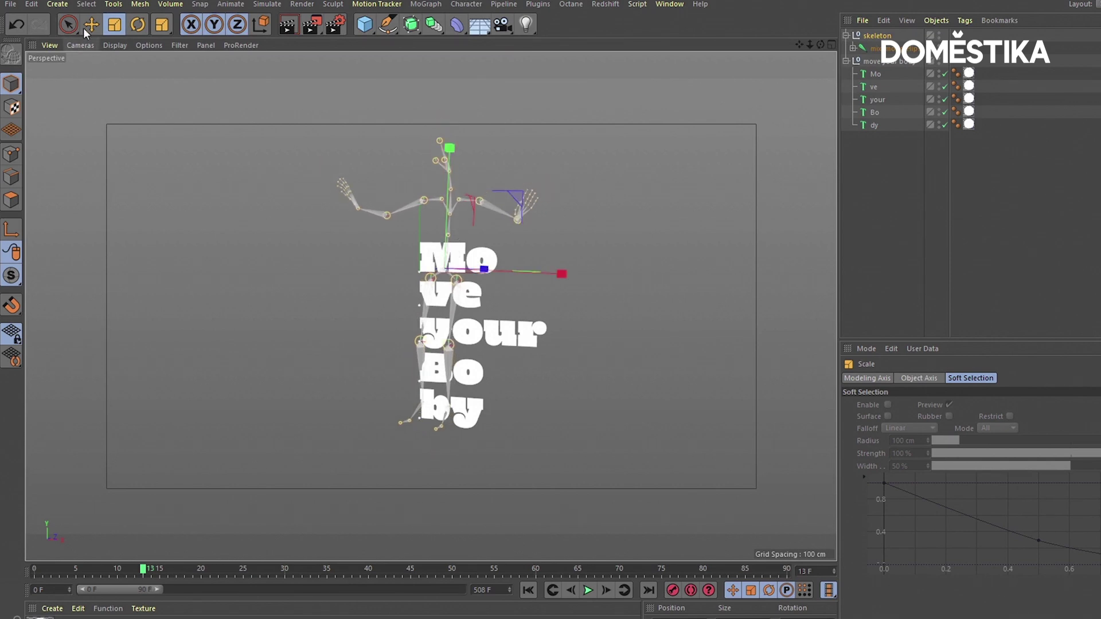
scroll(299, 220, "up", 2)
scroll(314, 220, "up", 2)
scroll(385, 198, "down", 1)
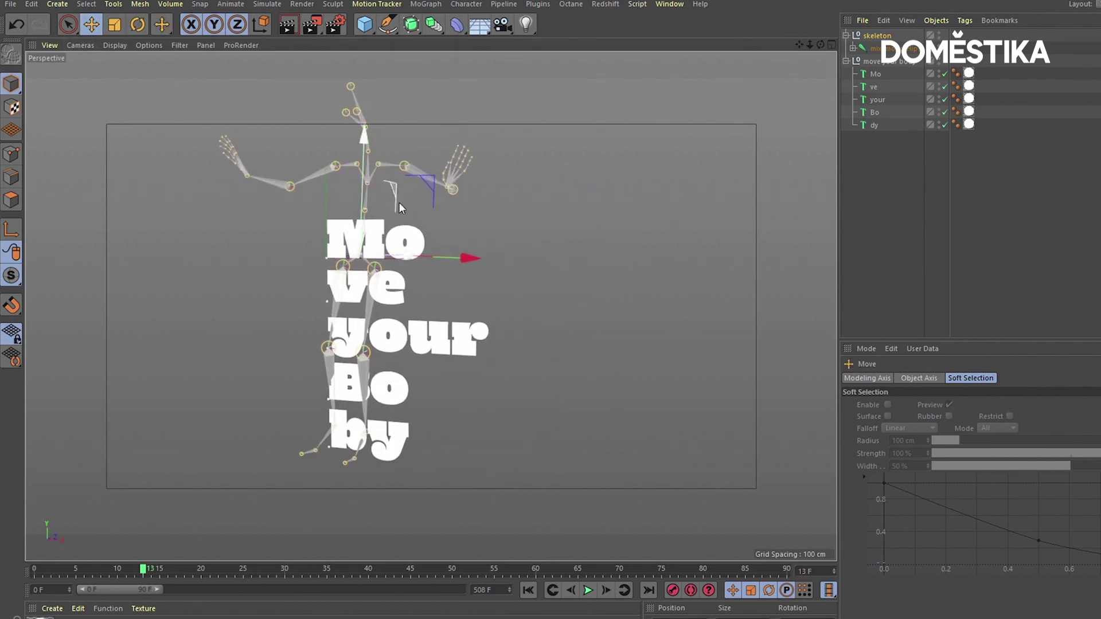
Undo a stray text-piece change and enlarge the skeleton slightly to sit behind the words
left_click(401, 238)
scroll(442, 262, "down", 2)
left_click(459, 293)
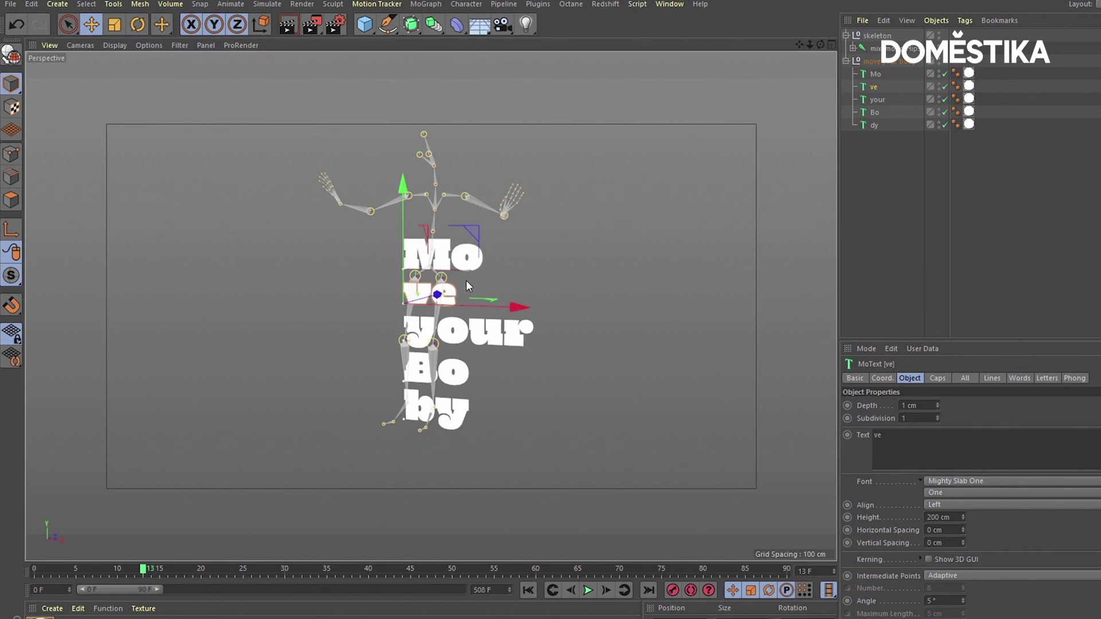
key("ctrl+z")
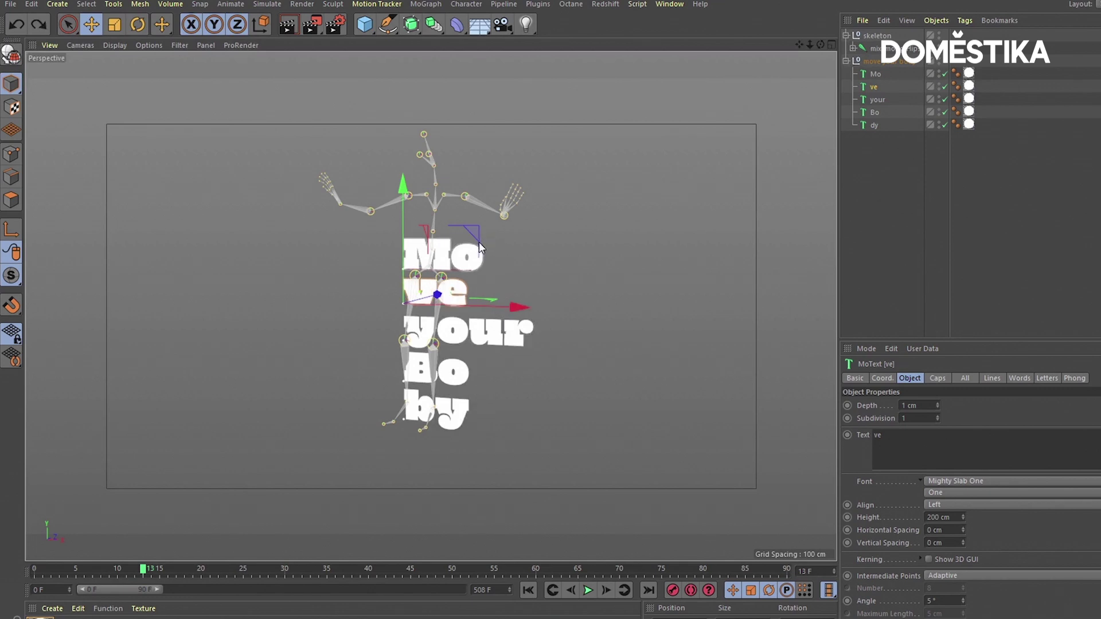
scroll(484, 233, "up", 2)
scroll(503, 212, "up", 2)
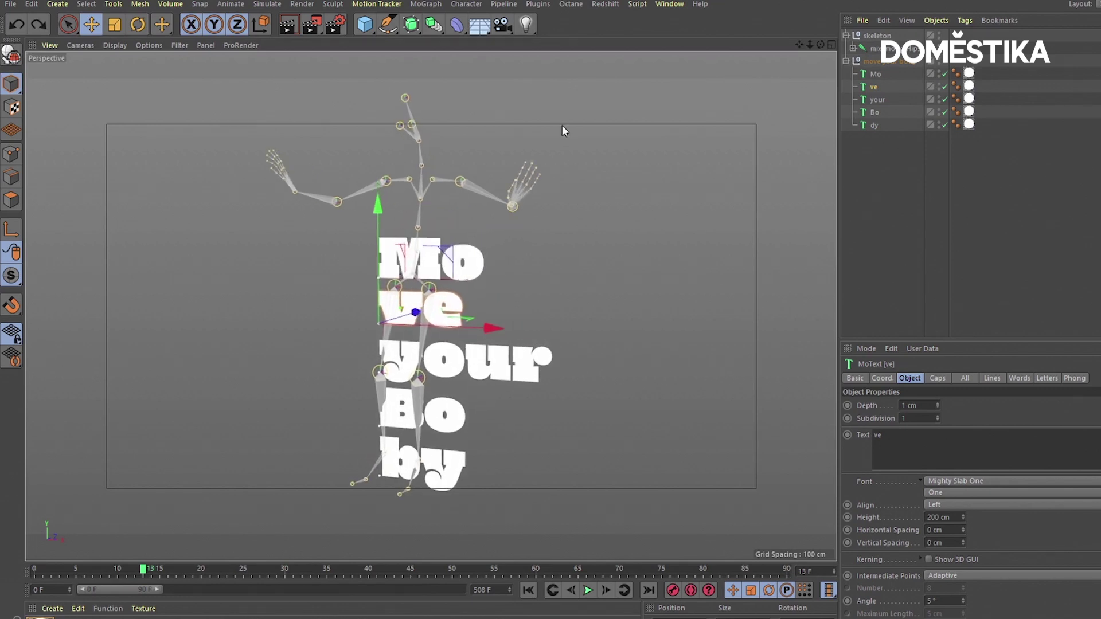
left_click(878, 35)
left_click(116, 24)
mouse_move(153, 87)
left_mouse_down()
mouse_move(260, 259)
mouse_move(277, 236)
left_mouse_up()
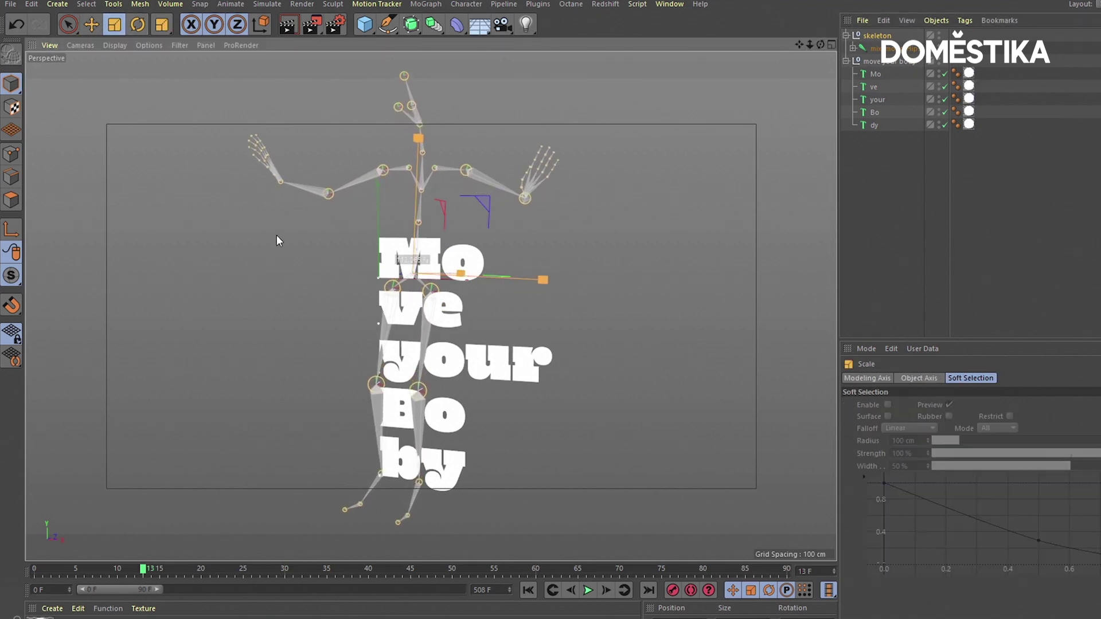
mouse_move(521, 222)
left_mouse_down("alt")
mouse_move(515, 245)
mouse_move(564, 211)
left_mouse_up("alt")
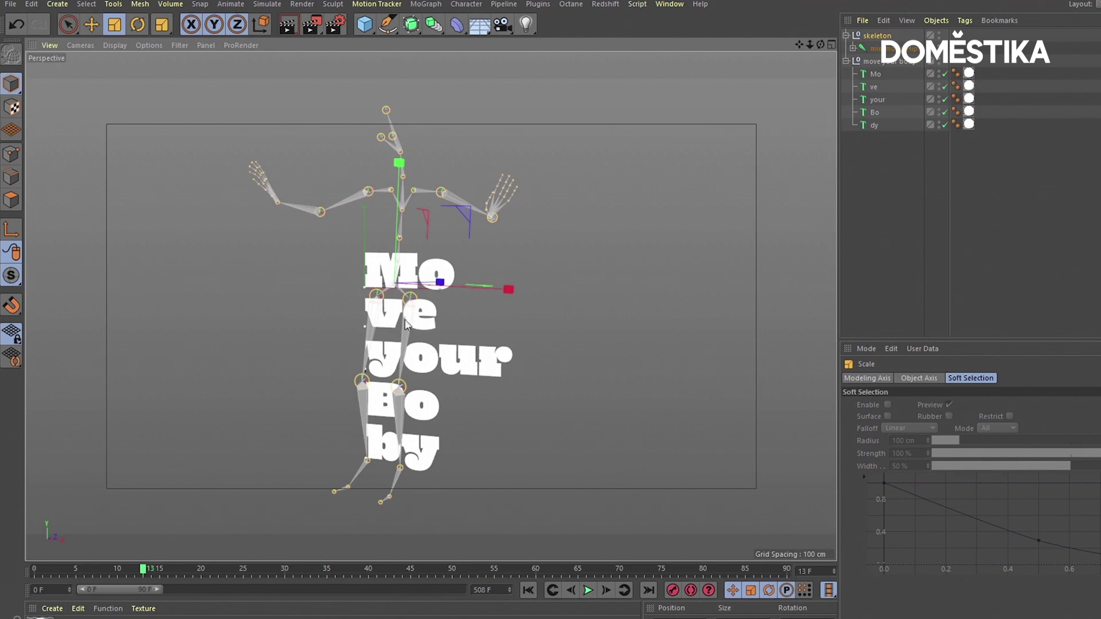
left_click(385, 272)
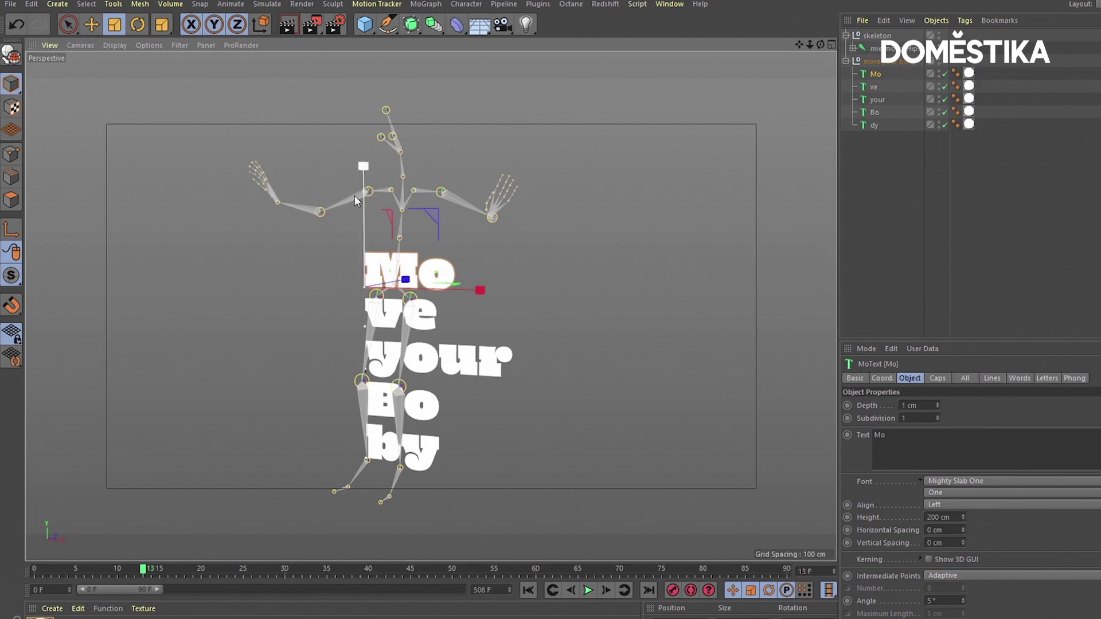
Expand the skeleton hierarchy through Spine and RightShoulder down to RightArm and RightForeArm
left_click(854, 49)
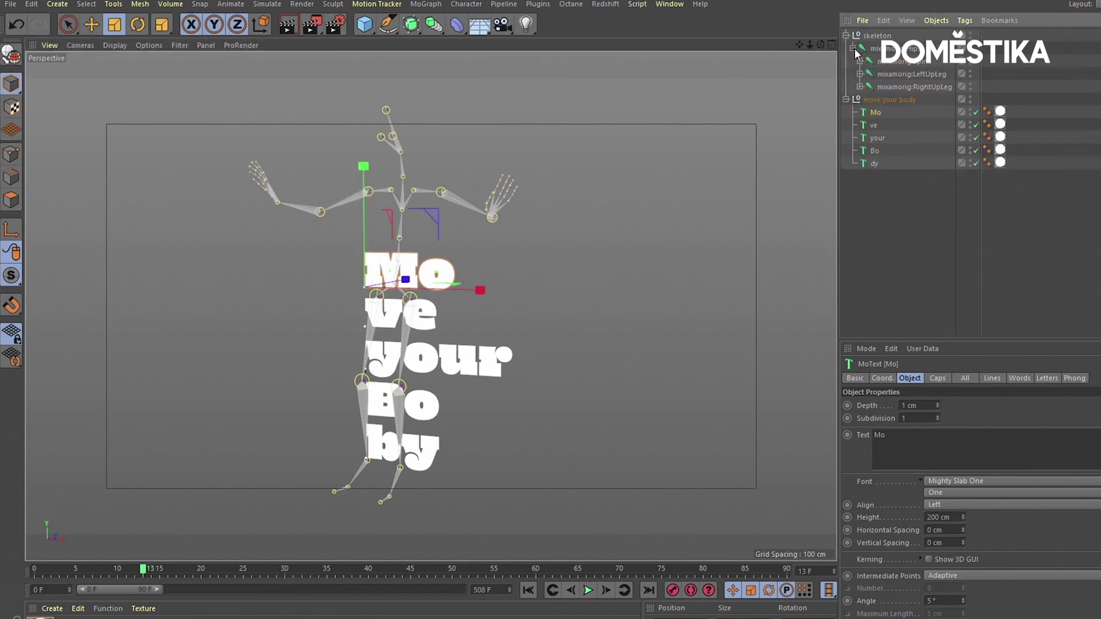
left_click(344, 201)
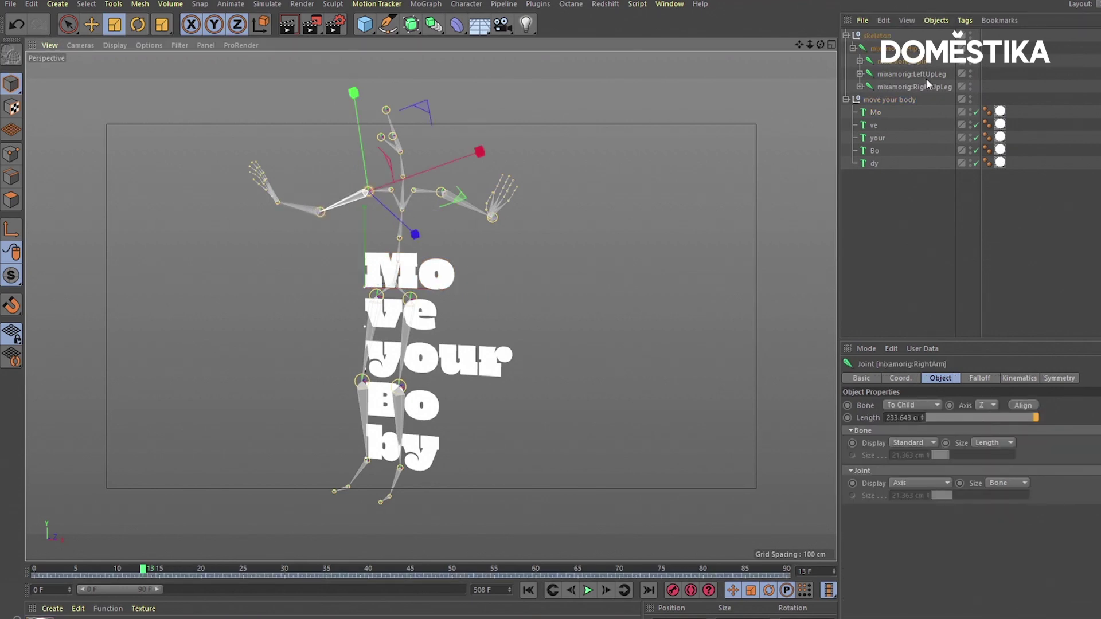
left_click(860, 61)
left_click(870, 128)
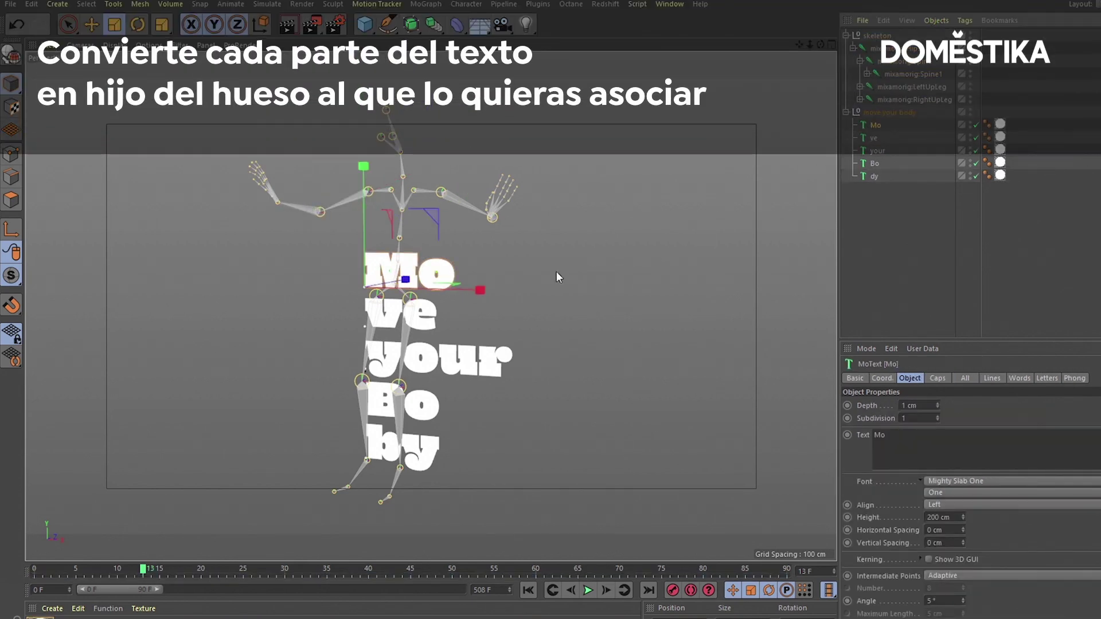
left_click(345, 199)
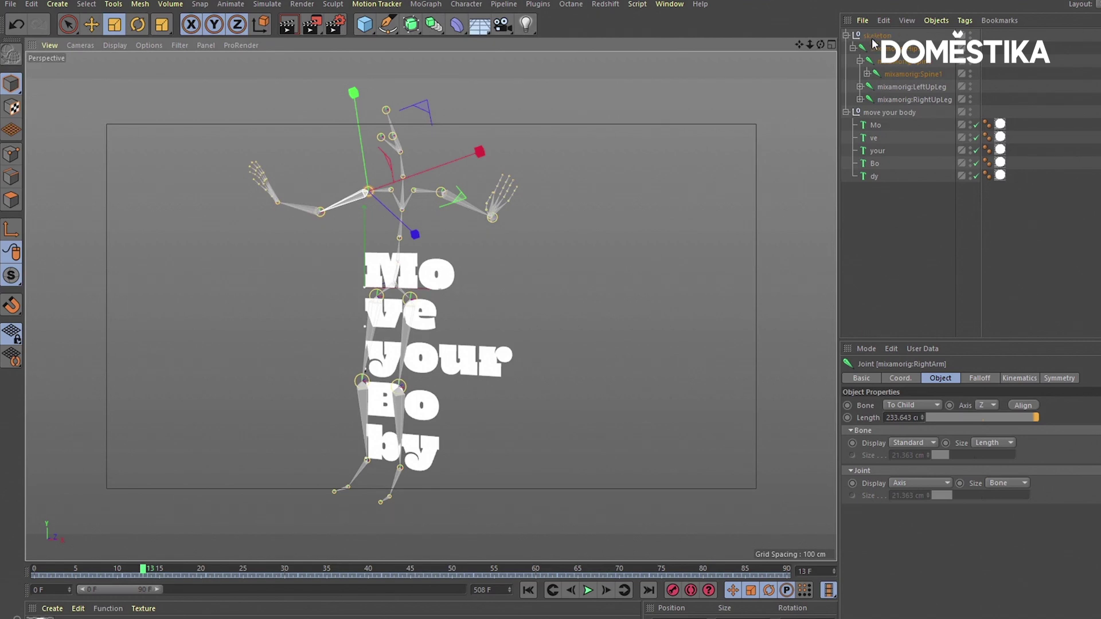
left_click(867, 73)
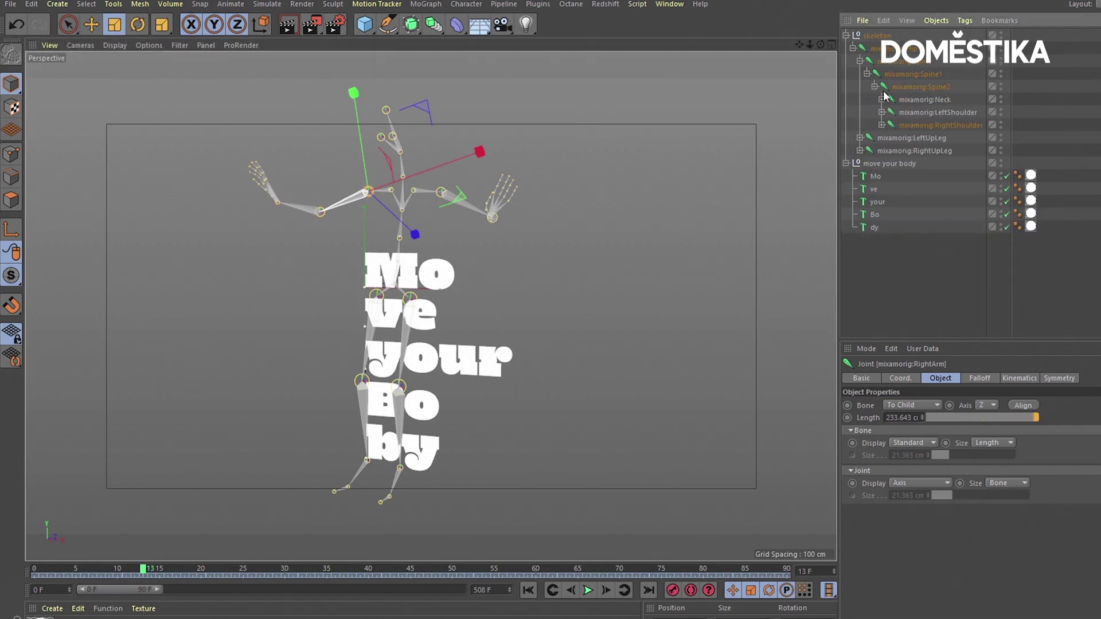
left_click(882, 125)
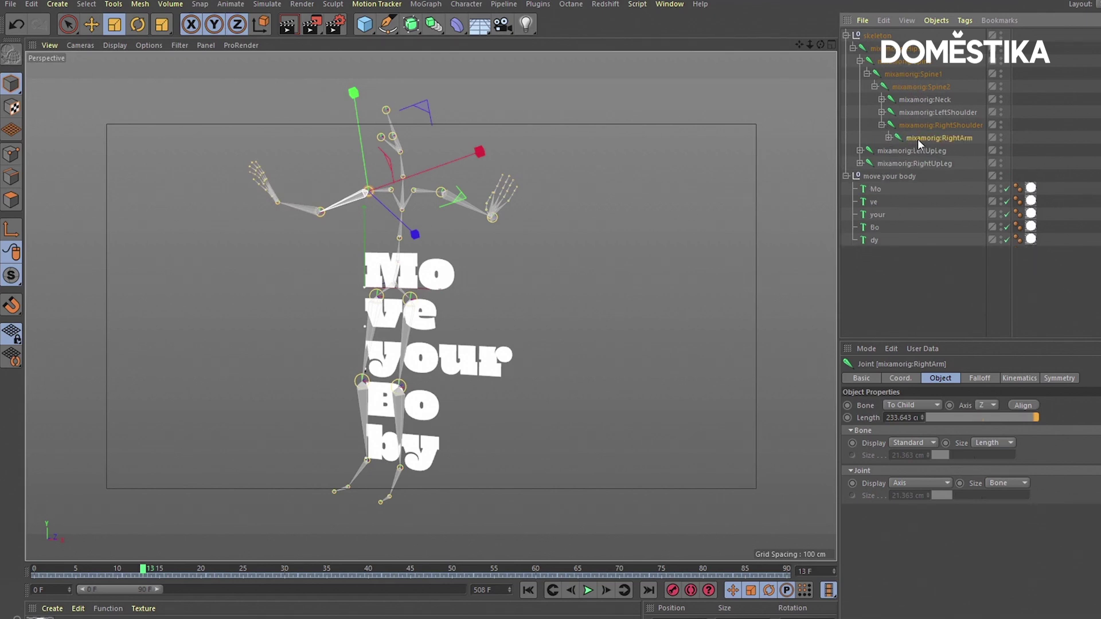
left_click(890, 138)
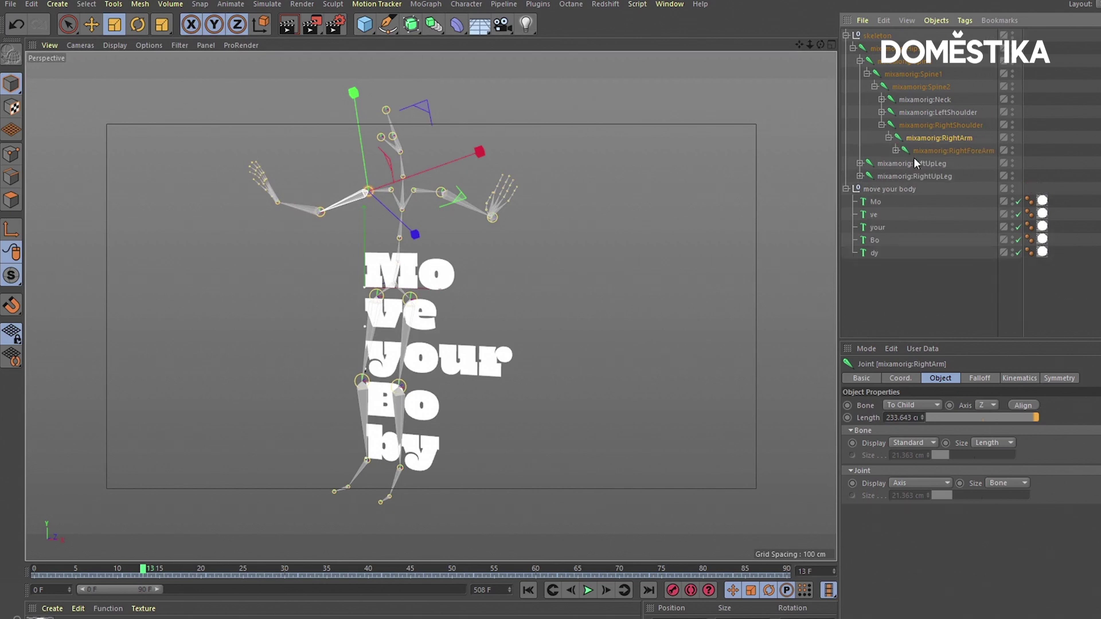
left_click(896, 151)
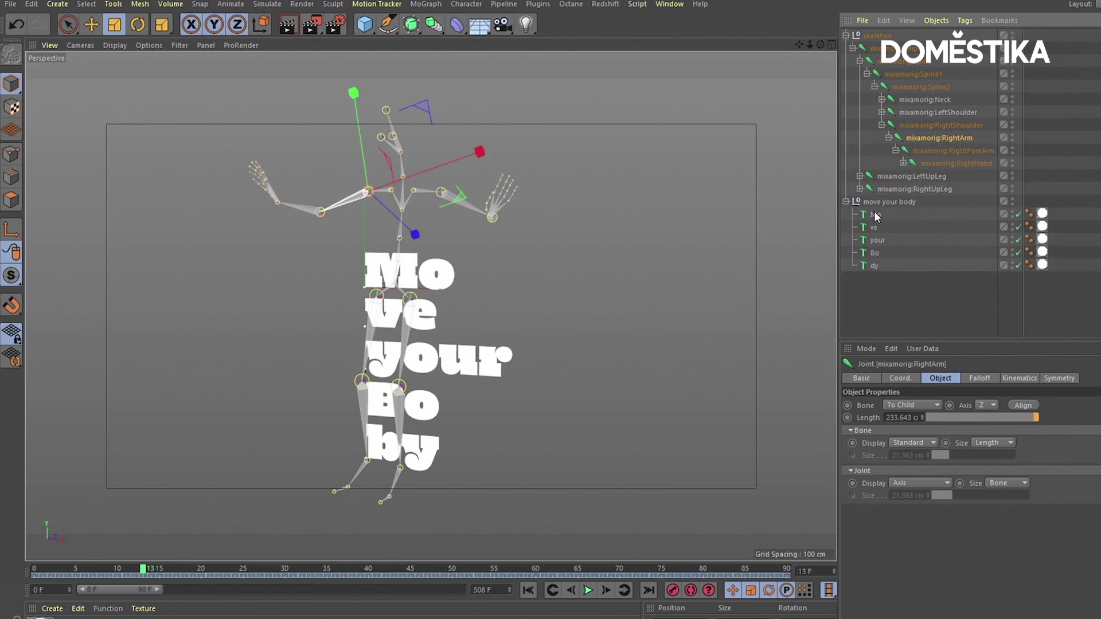
Parent the Mo text to mixamorig:RightArm and scrub frames to confirm it follows the arm
left_click_drag(876, 218, 928, 141)
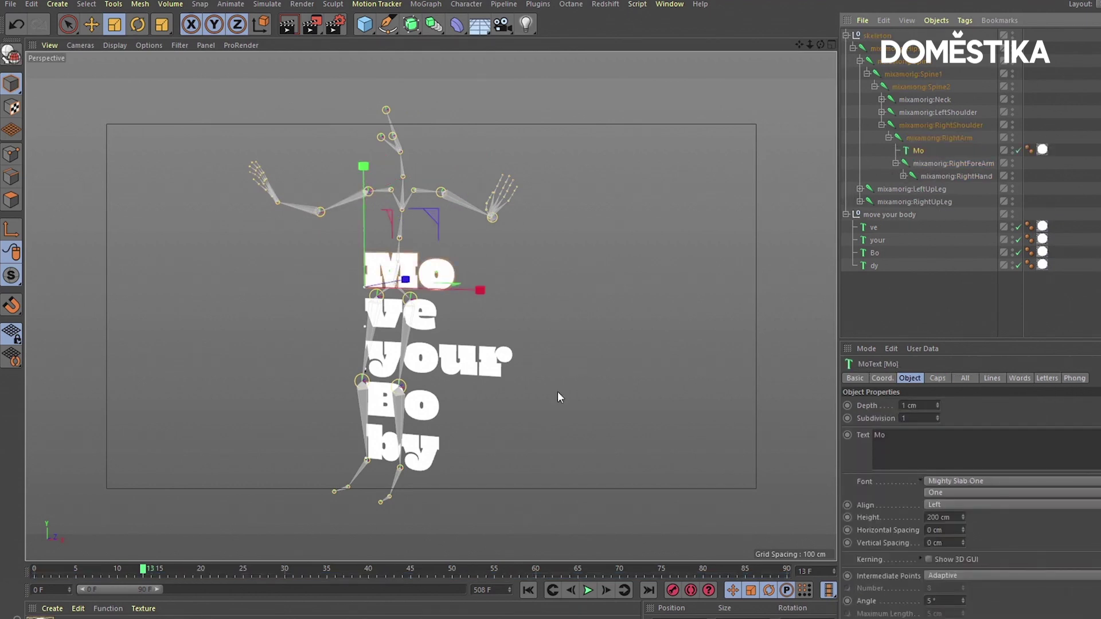
mouse_move(144, 569)
left_mouse_down()
mouse_move(200, 570)
mouse_move(118, 570)
left_mouse_up()
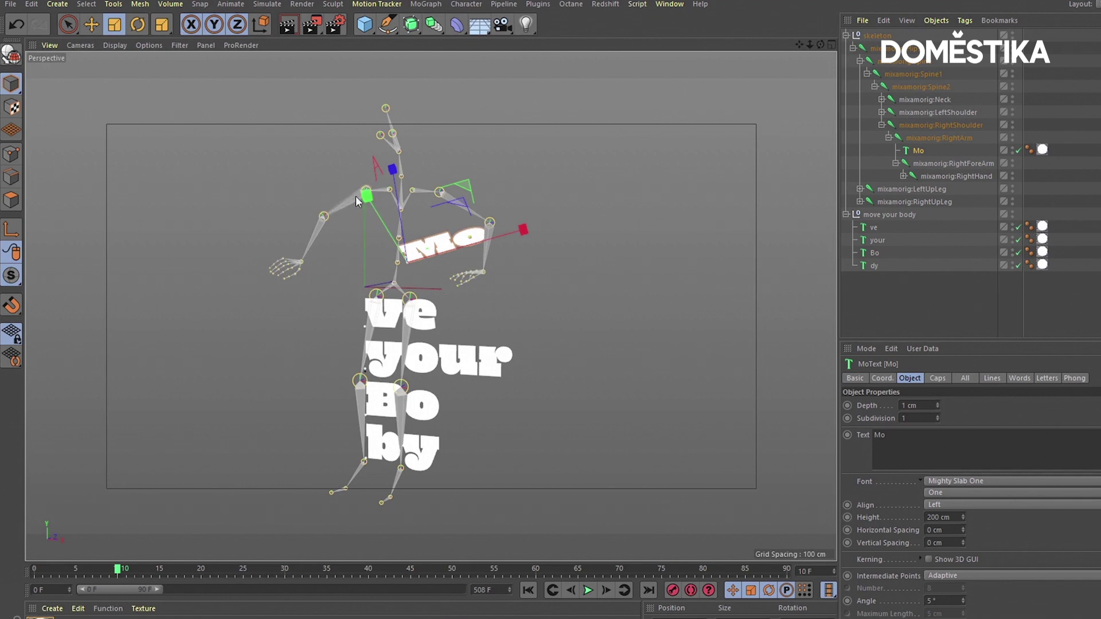
left_click(921, 140)
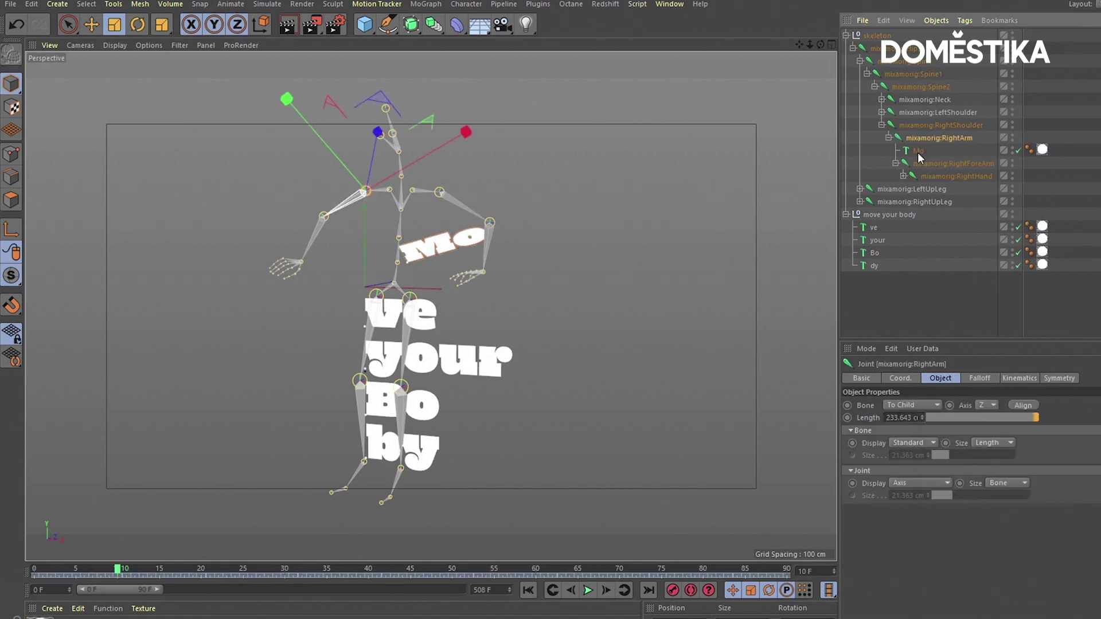
left_click(918, 153)
left_click(920, 140)
left_click(920, 140)
left_click(919, 152)
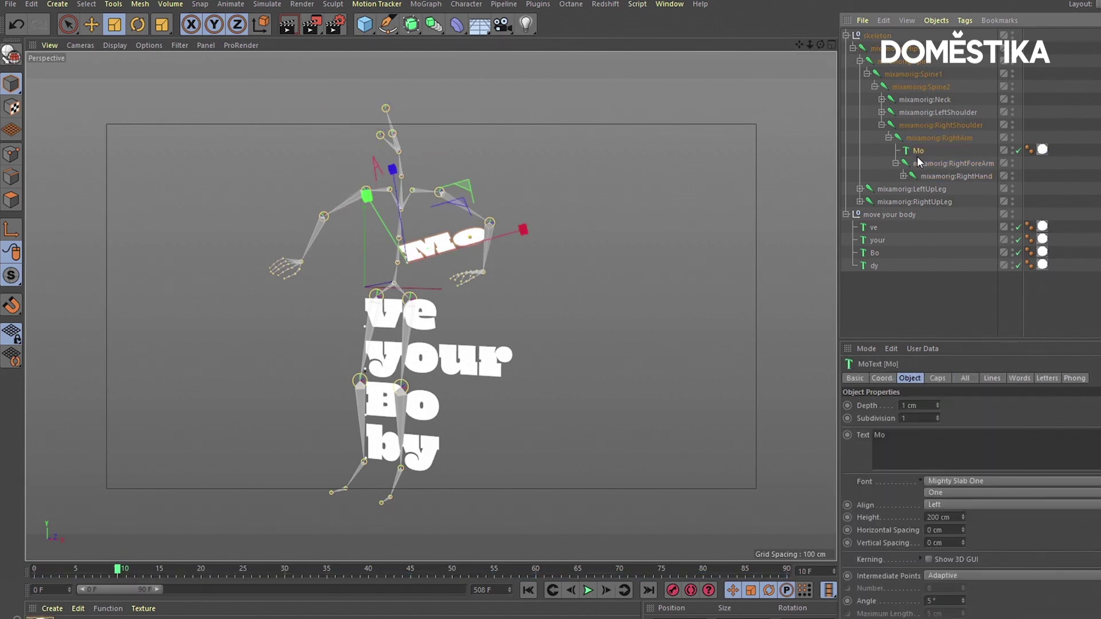
Set the Mo text's position P.X, P.Y and P.Z to 0
left_click(882, 379)
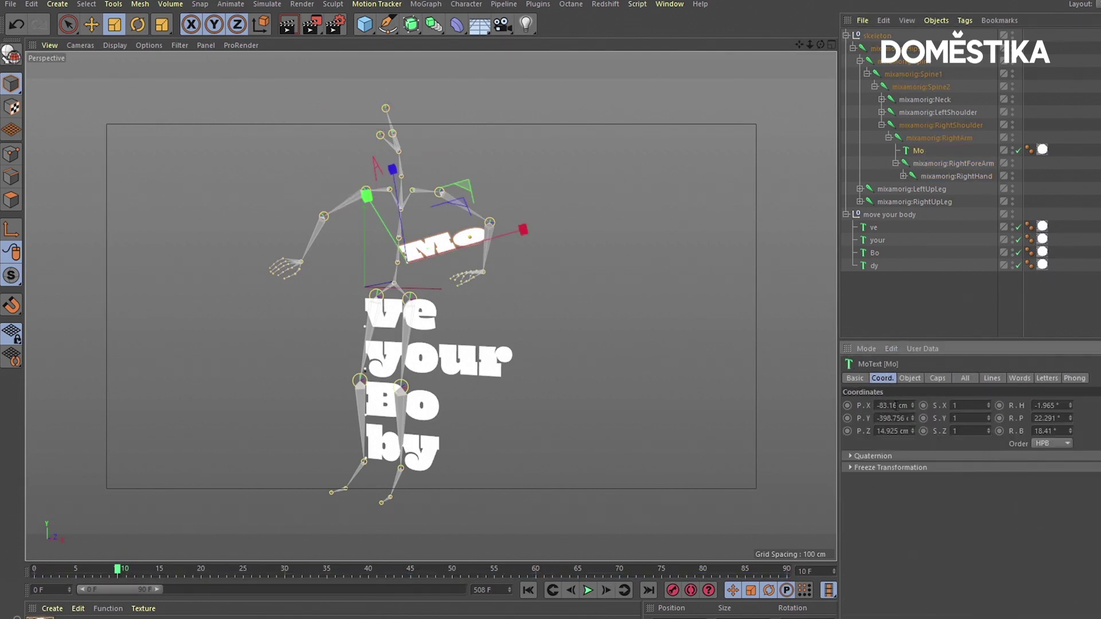
double_click(892, 406)
type("0")
key("Tab")
type("0")
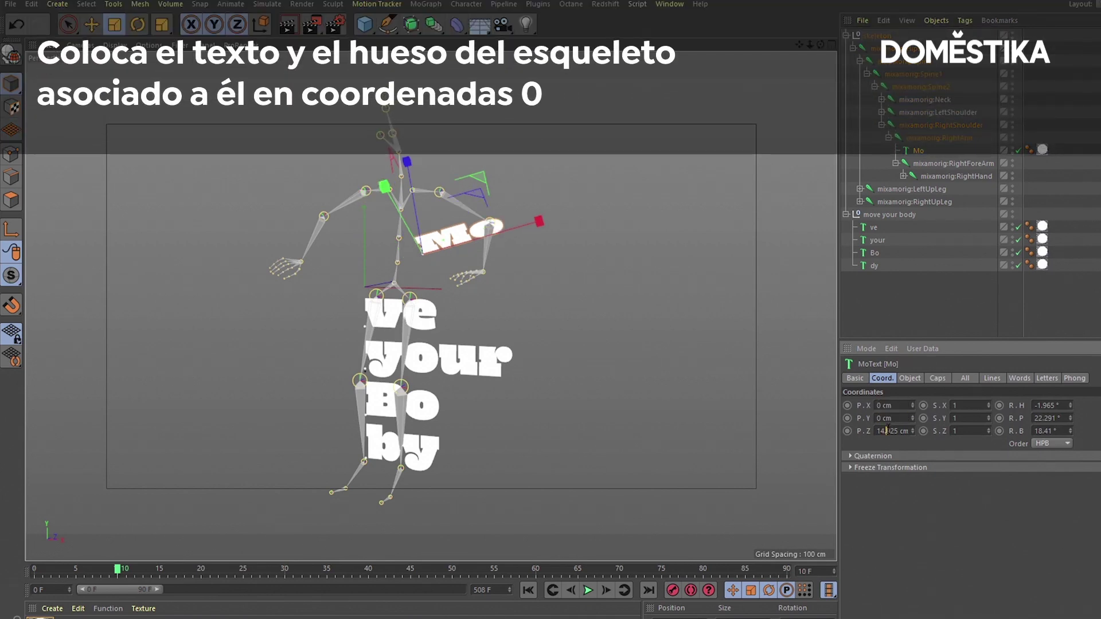
key("Tab")
type("0")
key("Return")
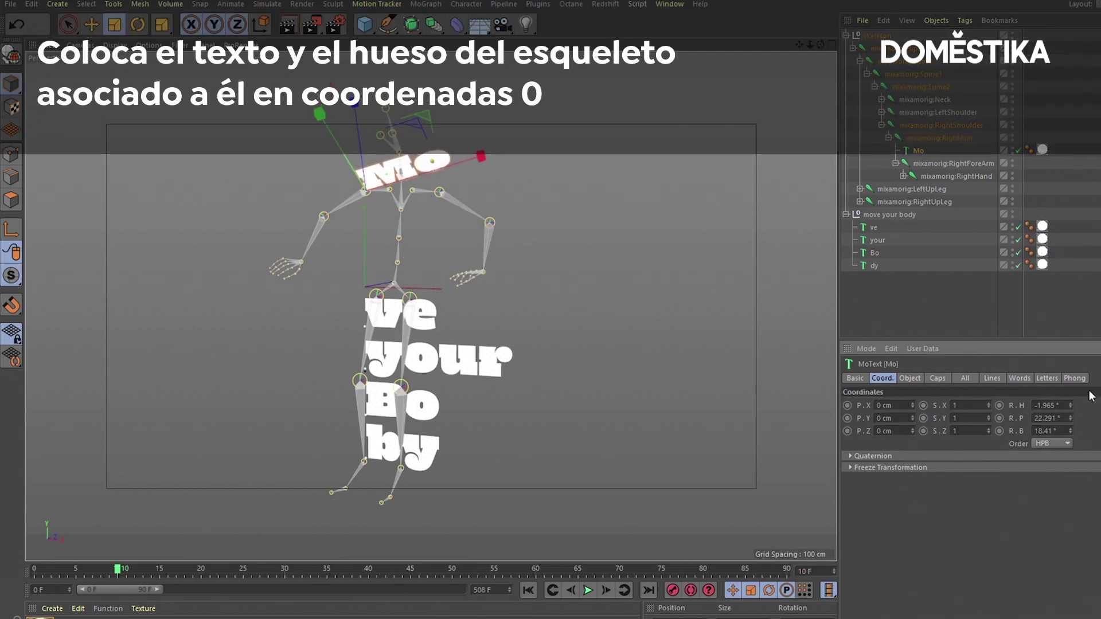
Set the Mo text's rotation R.H, R.P and R.B to 0 and scrub to check
type("0")
key("Tab")
type("0")
key("Tab")
type("0")
key("Return")
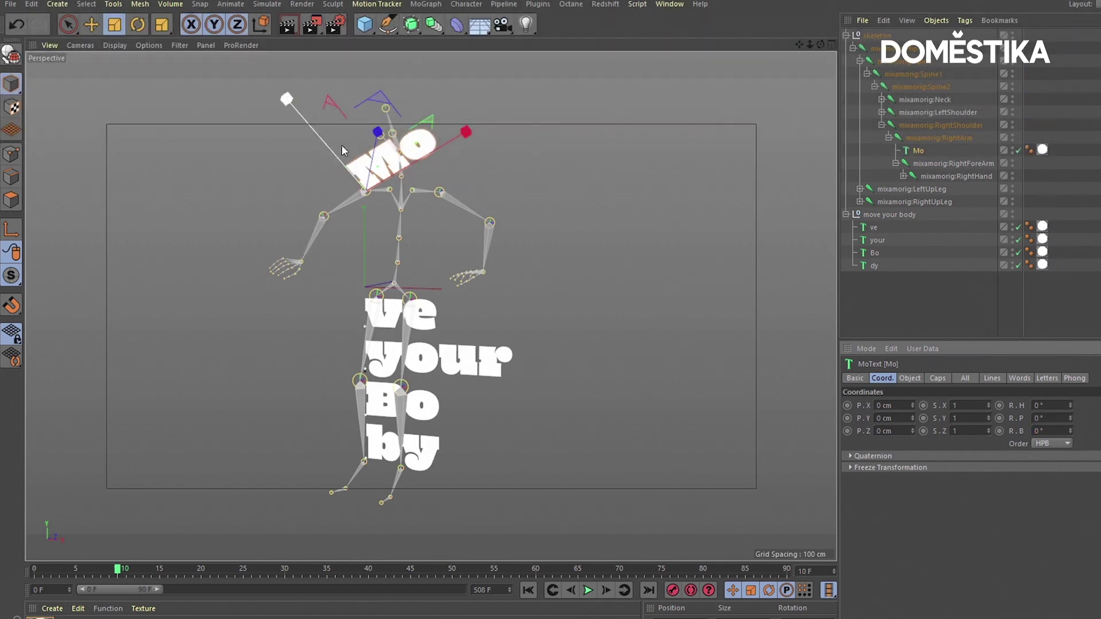
scroll(395, 103, "up", 2)
scroll(456, 93, "up", 3)
scroll(456, 93, "down", 2)
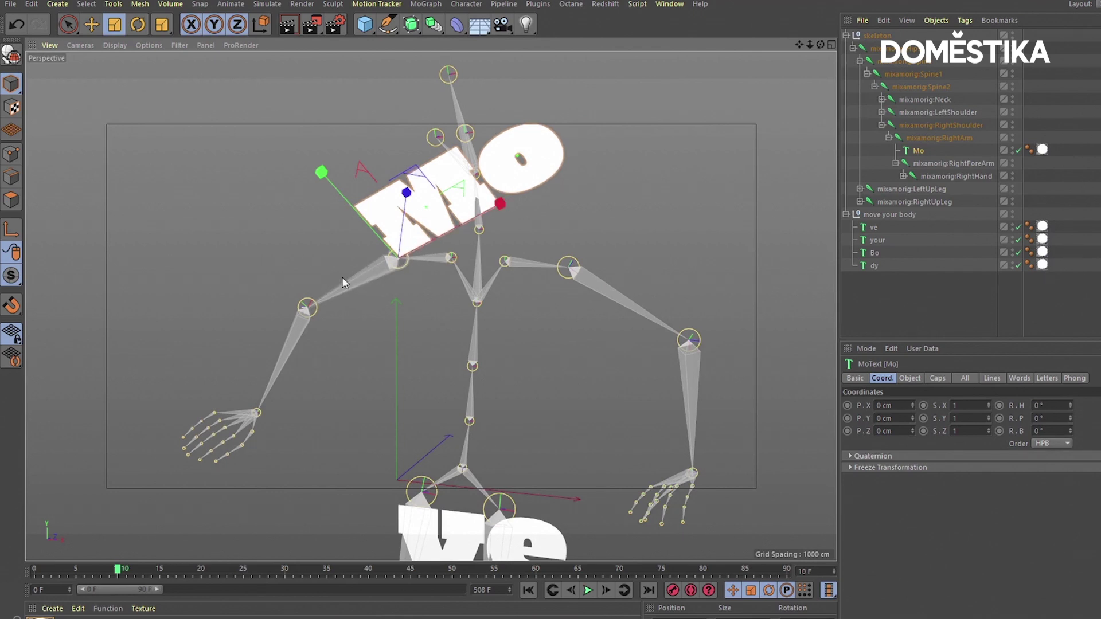
mouse_move(117, 571)
left_mouse_down()
mouse_move(167, 566)
mouse_move(118, 584)
left_mouse_up()
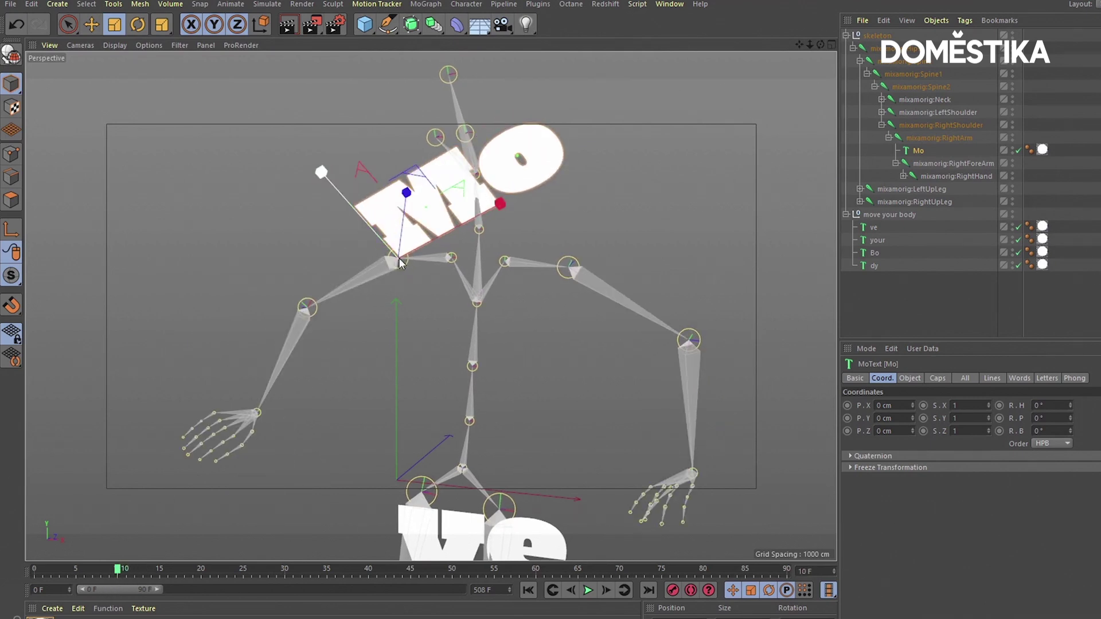
Slide the Mo text down-left along the upper arm and advance the dance to frame 29
left_click(91, 25)
left_click_drag(470, 221, 365, 292)
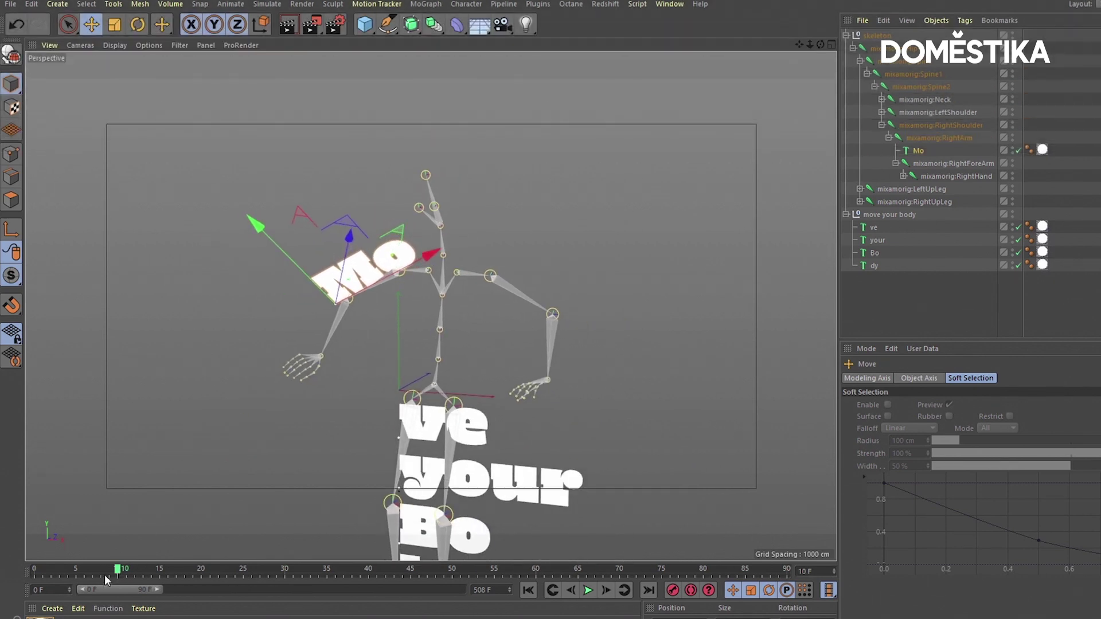
mouse_move(68, 580)
left_mouse_down()
mouse_move(429, 560)
mouse_move(281, 587)
mouse_move(268, 576)
mouse_move(302, 569)
left_mouse_up()
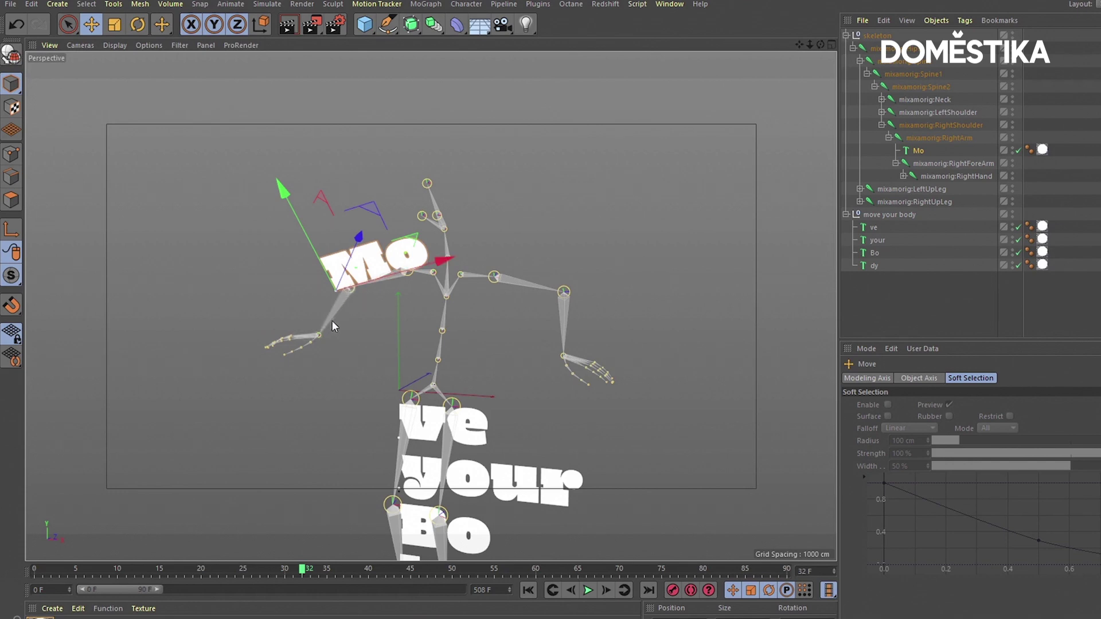
Reparent the Mo text under mixamorig:RightForeArm
scroll(360, 284, "up", 2)
scroll(347, 293, "up", 3)
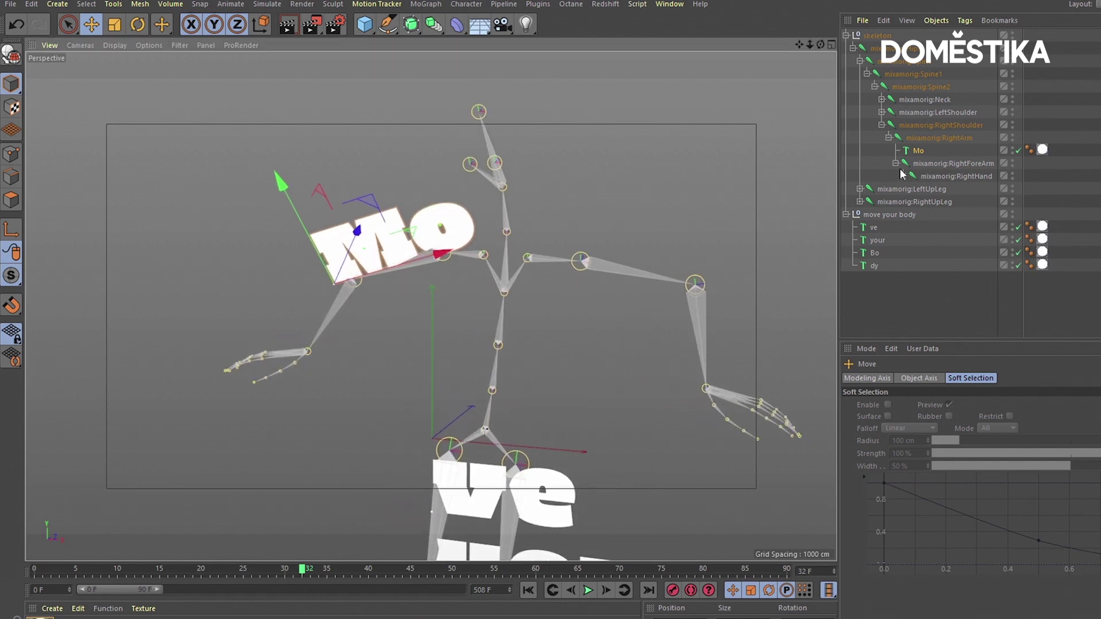
left_click(923, 166)
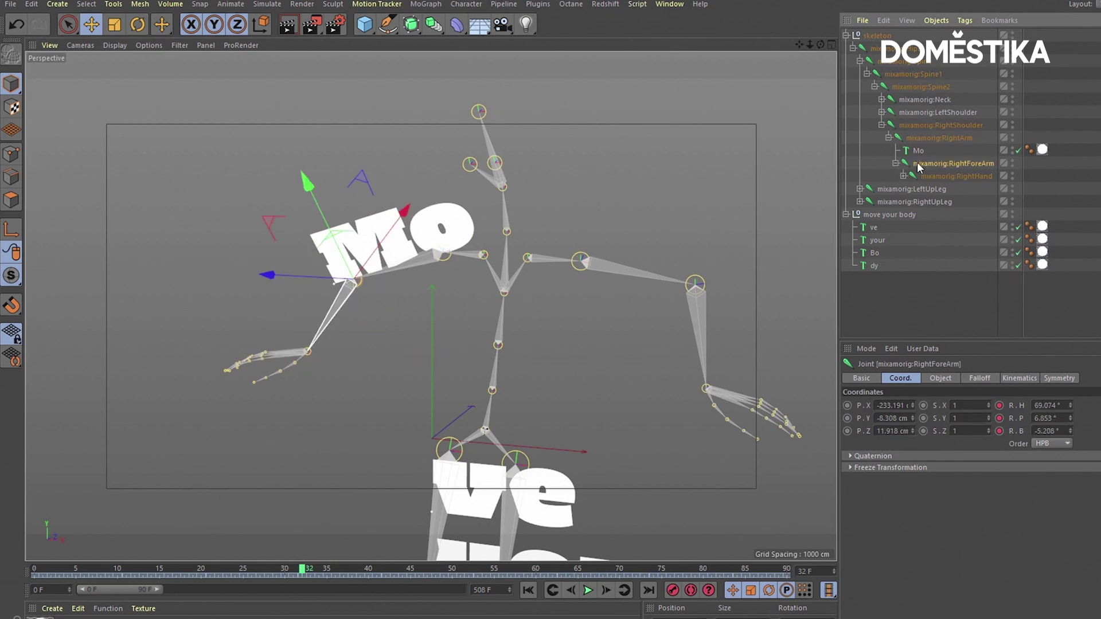
left_click(919, 152)
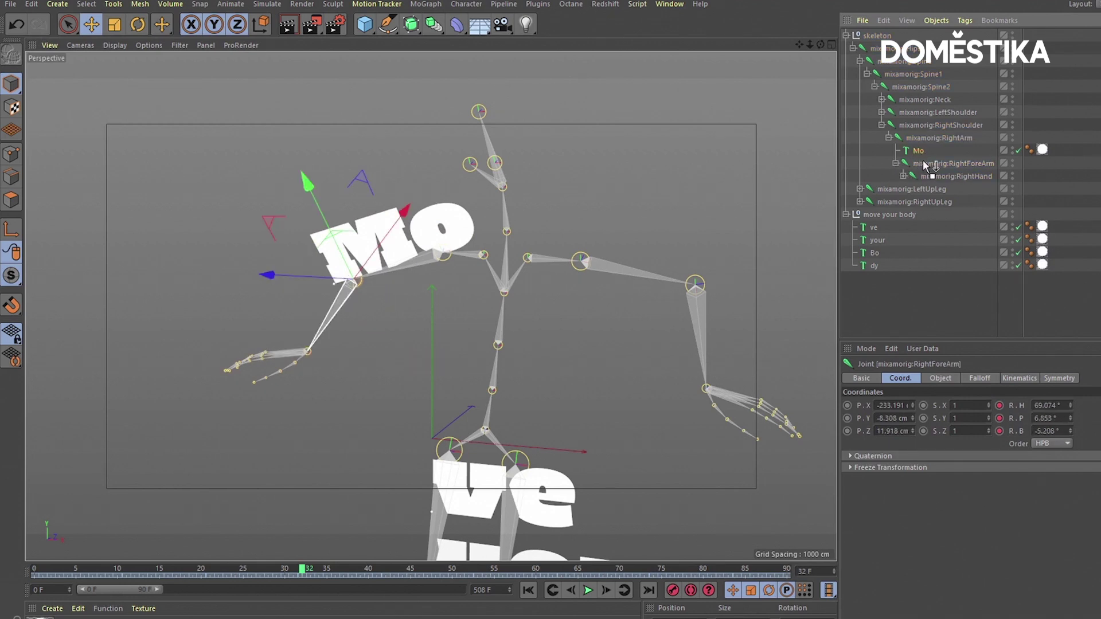
left_click_drag(927, 167, 930, 170)
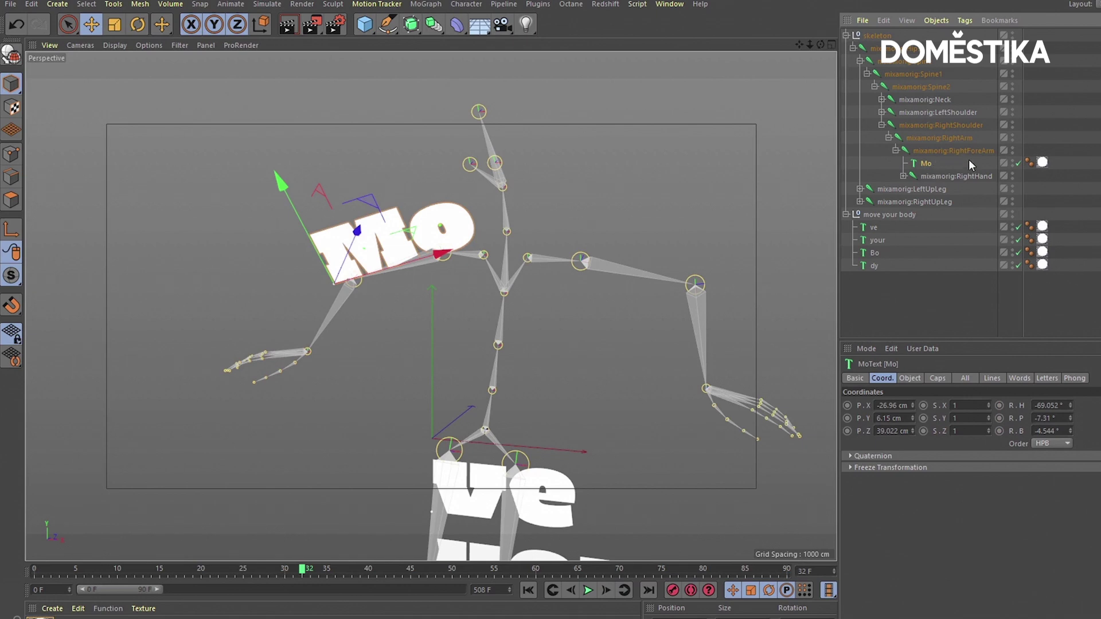
Zero the Mo text's position and its H, P and B rotation
left_click(898, 406)
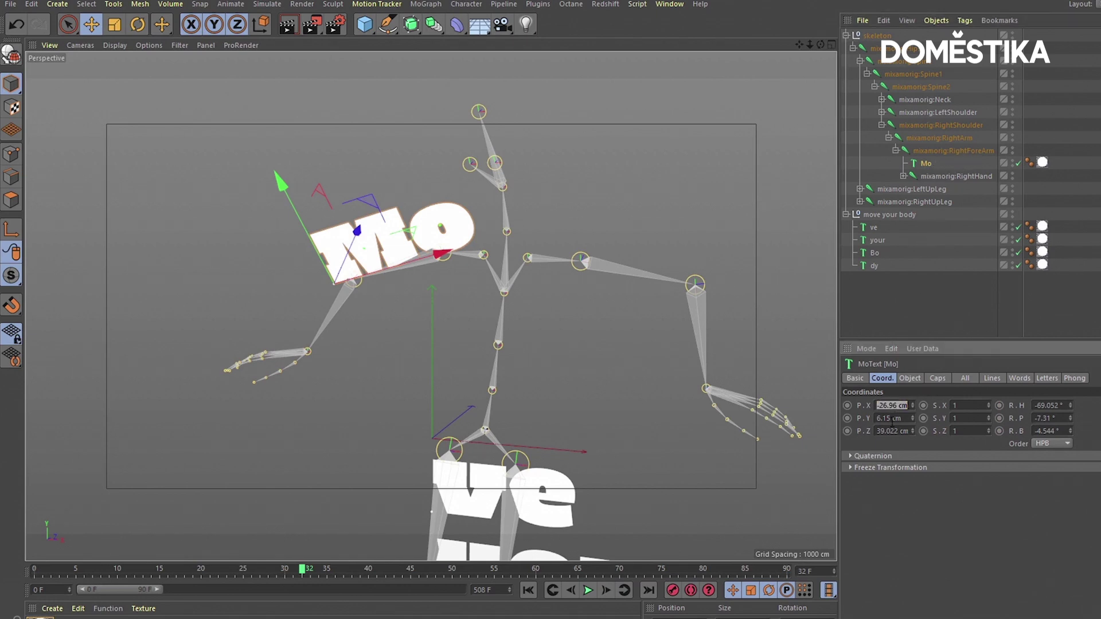
left_click(893, 418)
type("0")
key("Return")
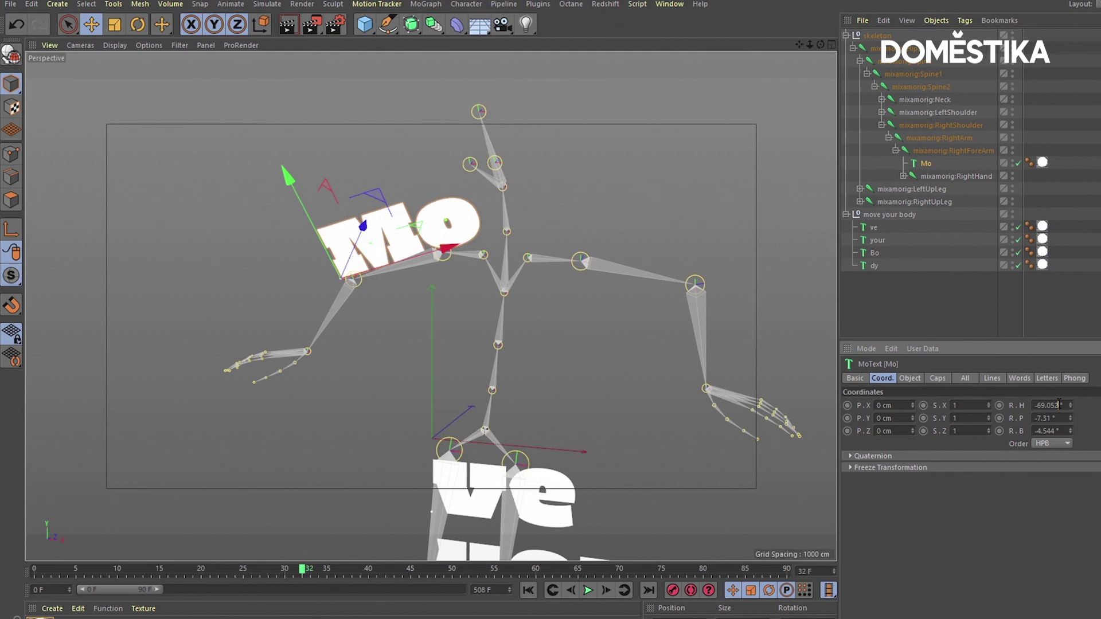
type("0")
key("Tab")
type("0")
key("Tab")
type("0")
key("Return")
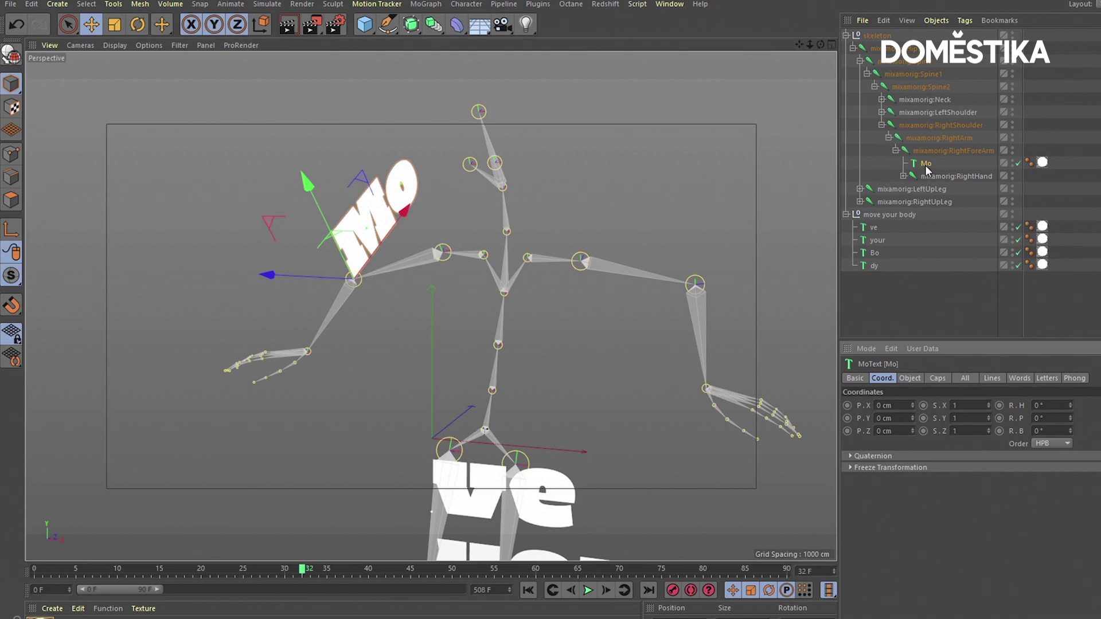
Set the Mo text's Align to Middle, slide it along the forearm and scrub to verify
left_click(911, 379)
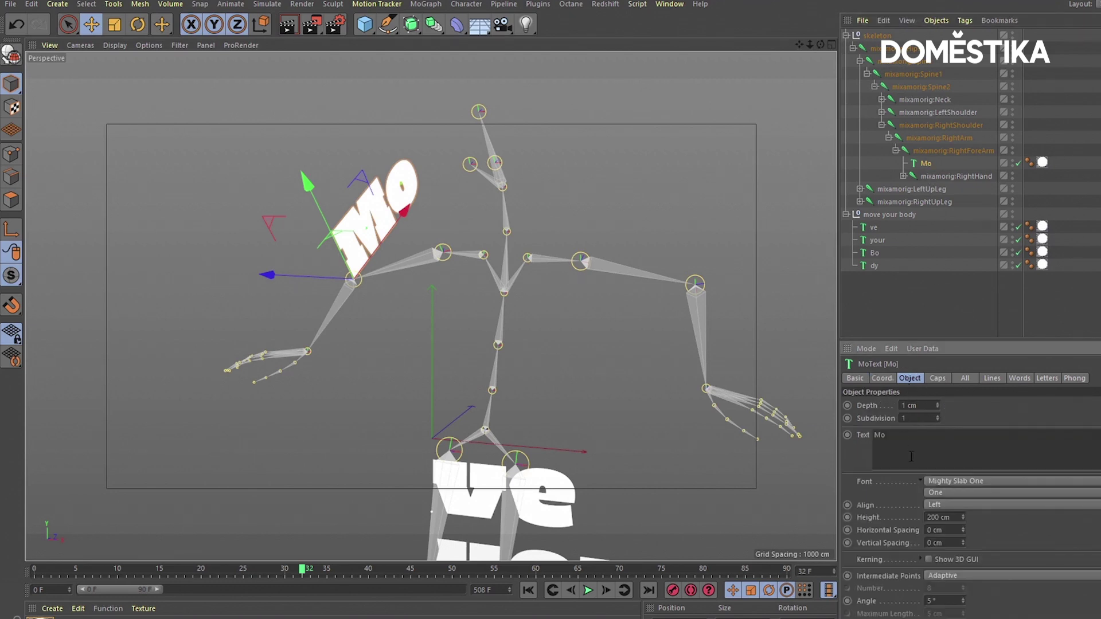
left_click(938, 506)
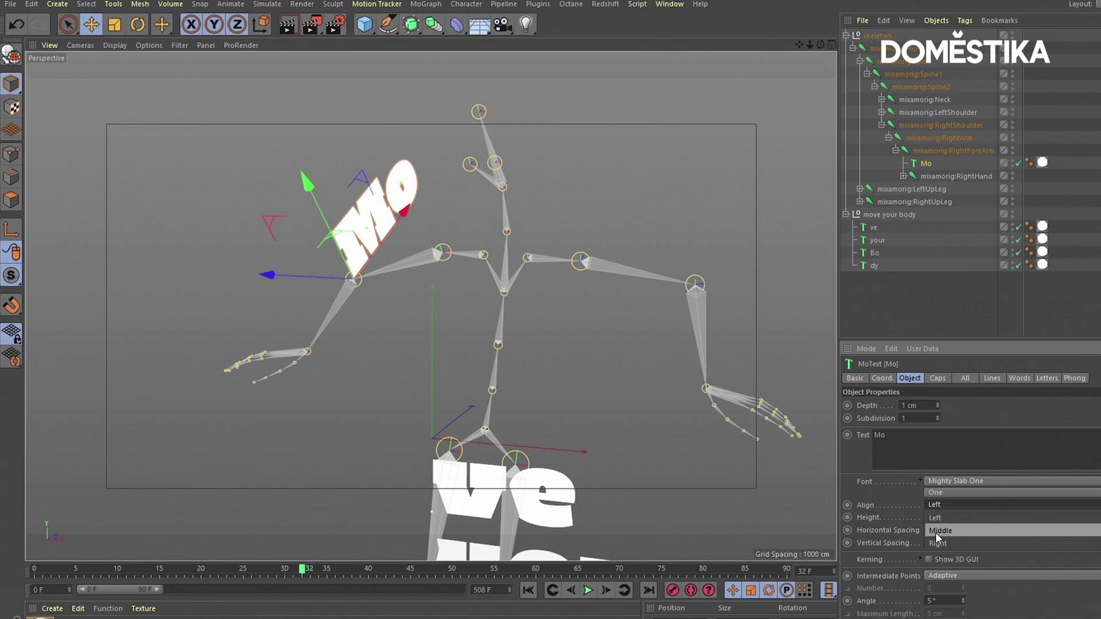
left_click(935, 533)
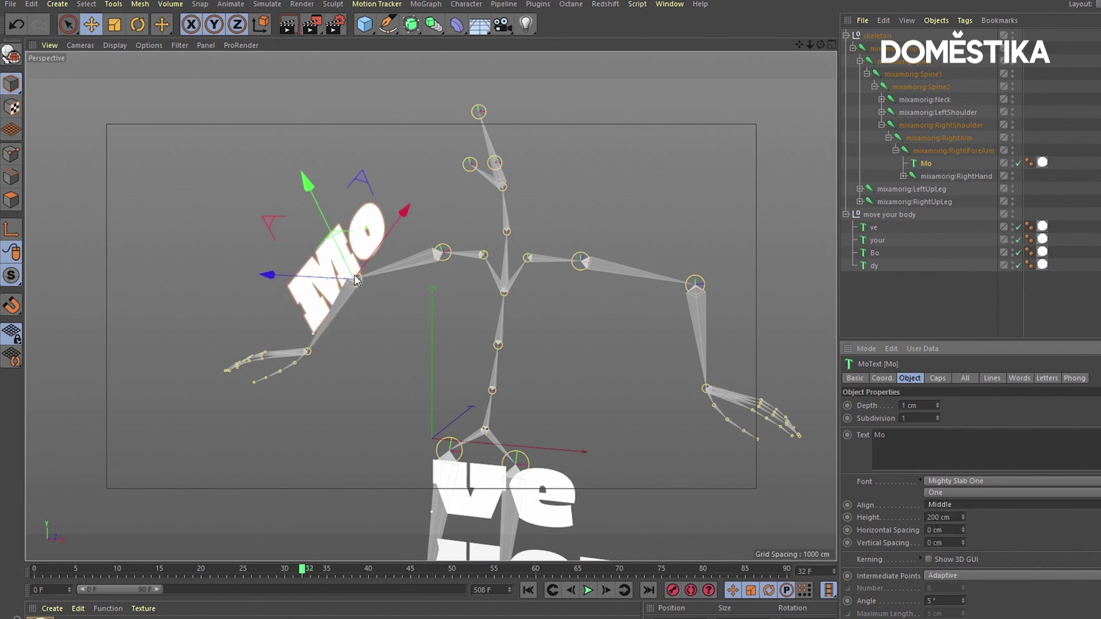
left_click_drag(383, 248, 362, 274)
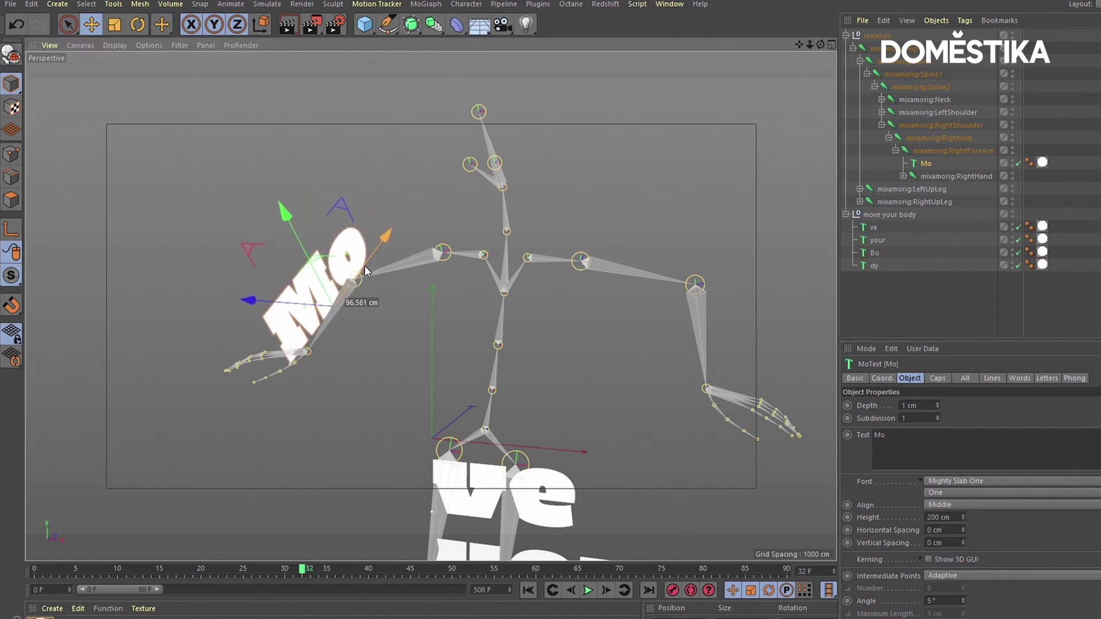
mouse_move(297, 575)
left_mouse_down()
mouse_move(98, 554)
mouse_move(406, 550)
mouse_move(355, 569)
mouse_move(367, 558)
left_mouse_up()
Expand LeftShoulder, LeftArm, LeftForeArm and LeftHand and enlarge the Object Manager list
left_click(486, 491)
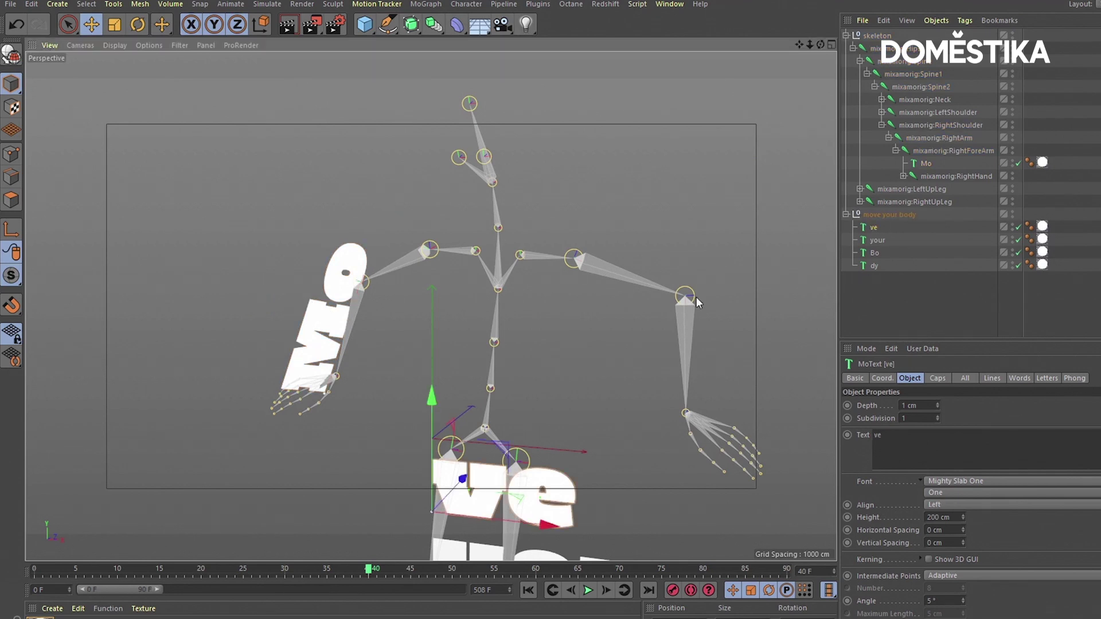
left_click(682, 333)
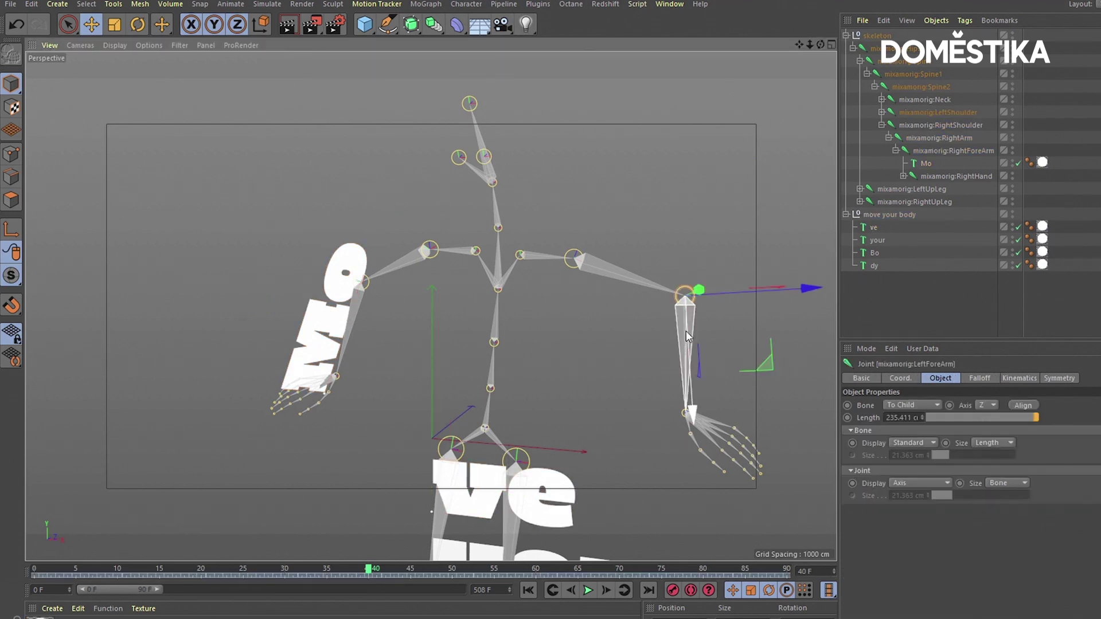
left_click(882, 113)
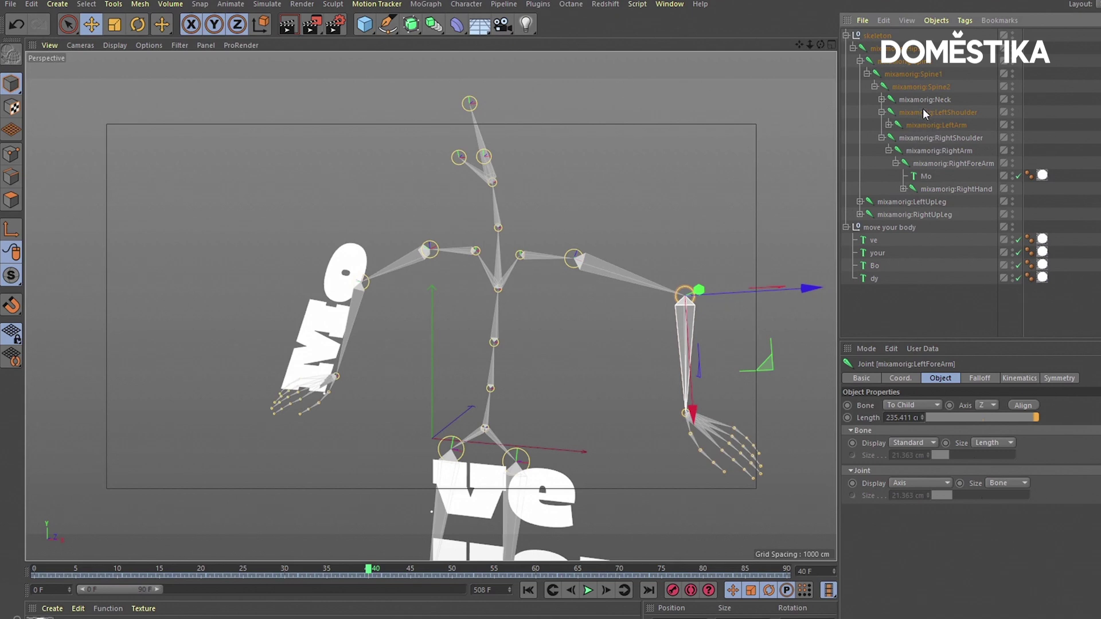
left_click(889, 125)
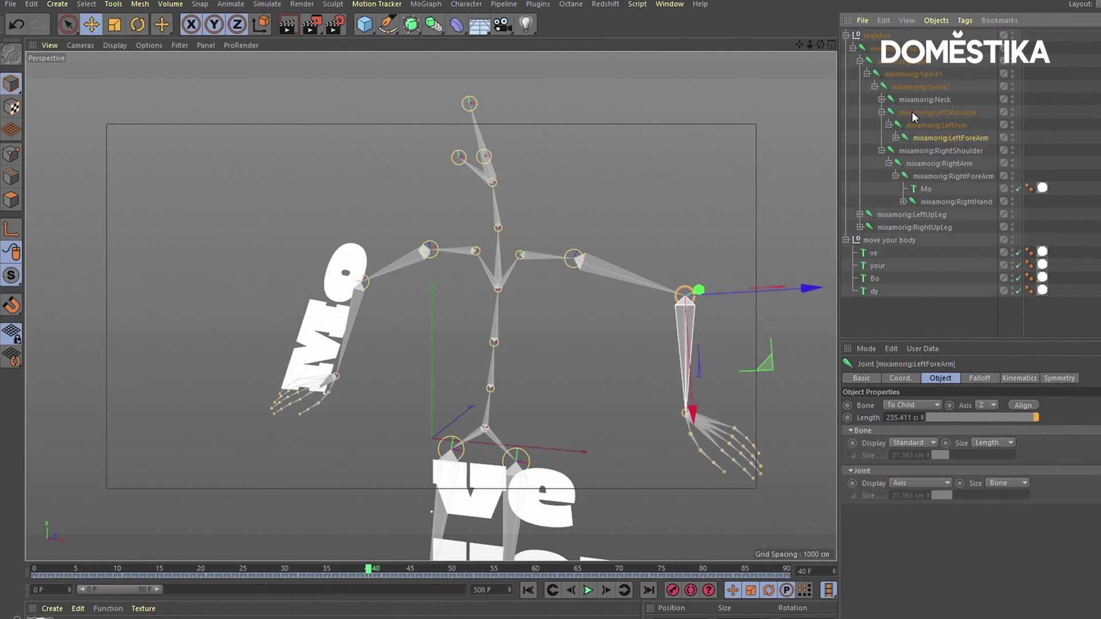
left_click(895, 138)
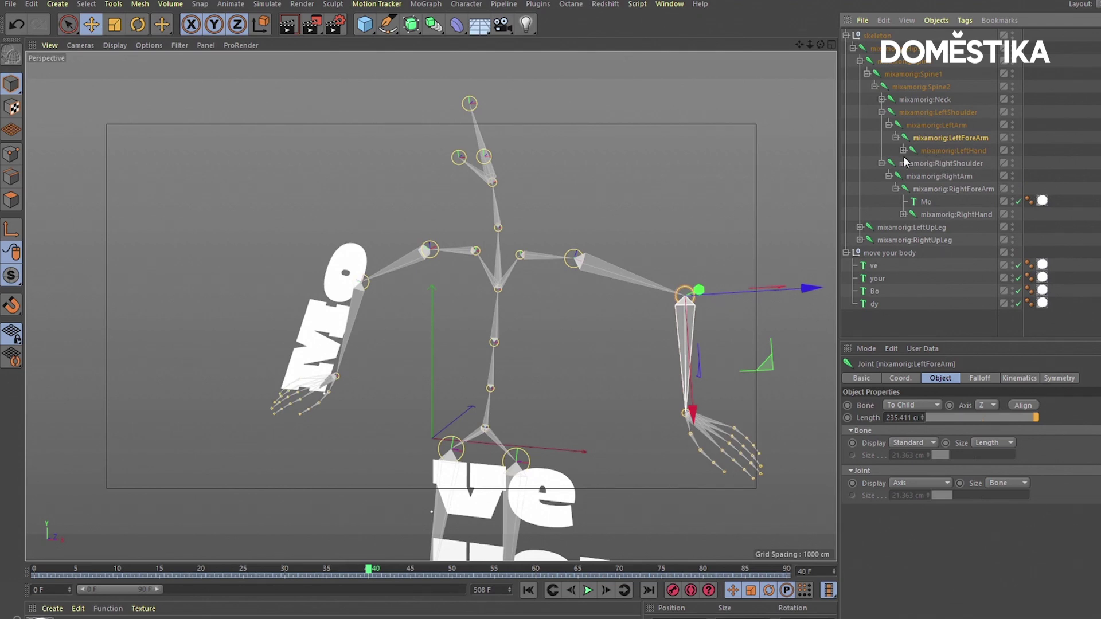
left_click(903, 150)
left_click(945, 150)
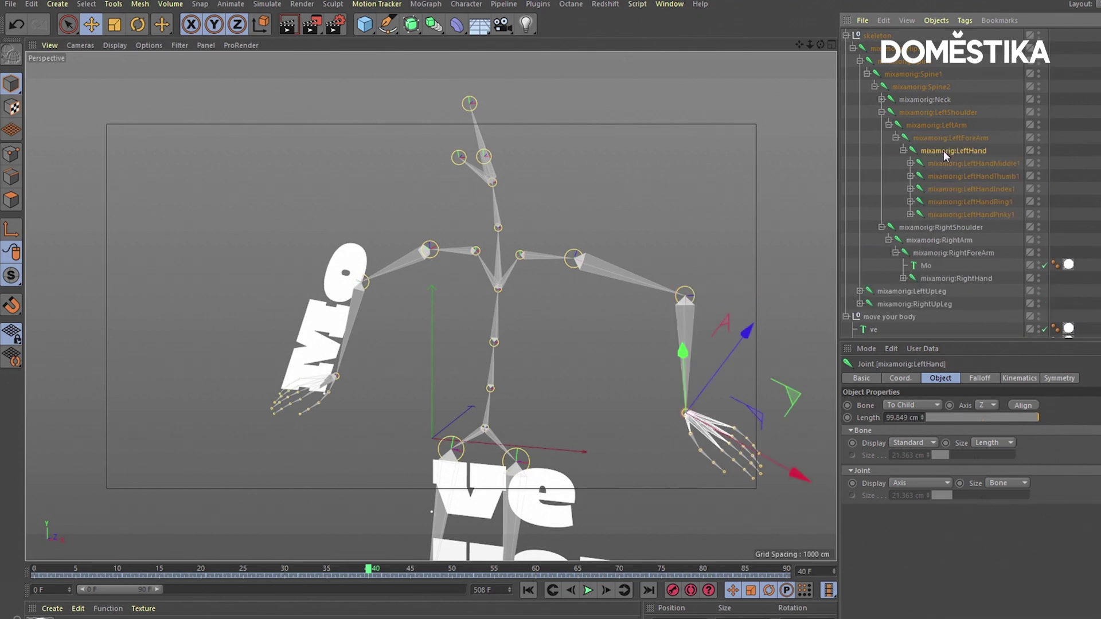
left_click(947, 139)
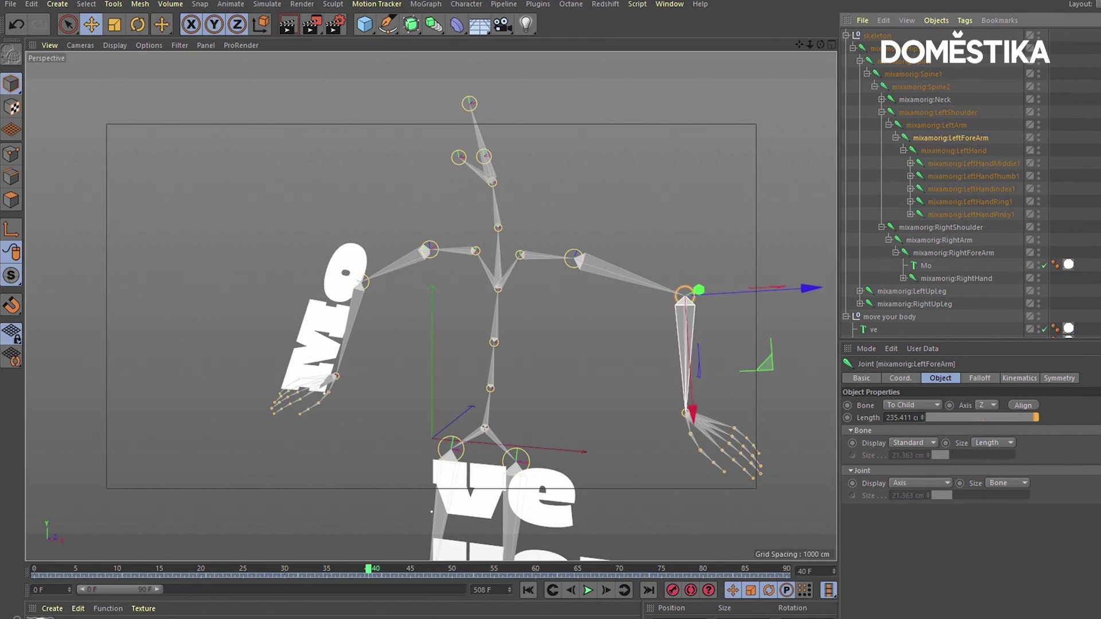
scroll(932, 183, "down", 1)
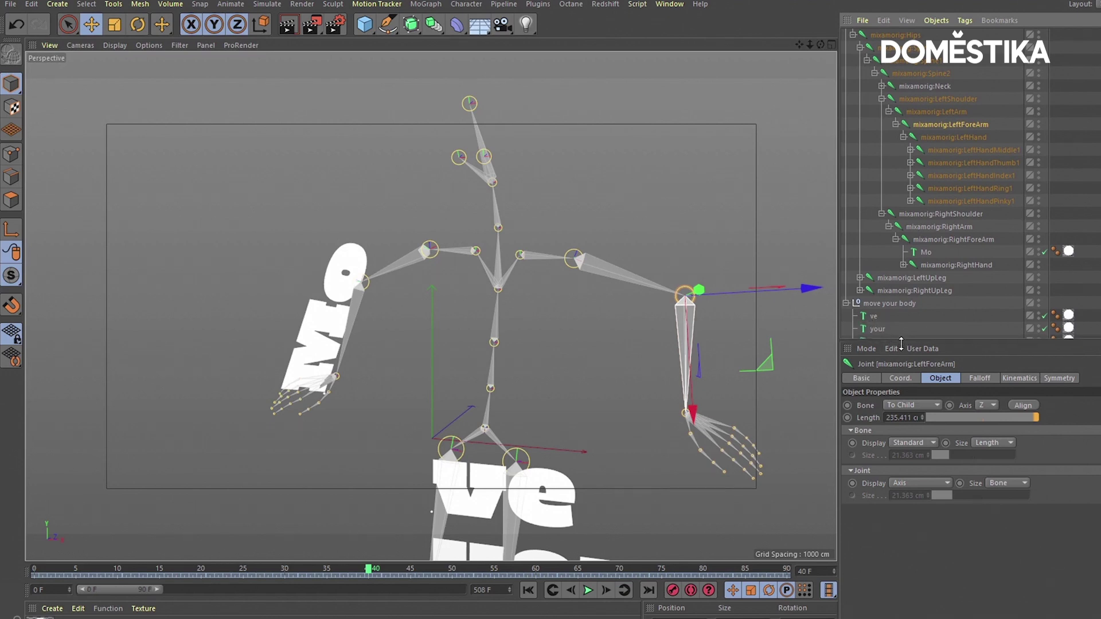
left_click_drag(901, 340, 901, 416)
Parent the ve text to mixamorig:LeftForeArm
left_click(875, 333)
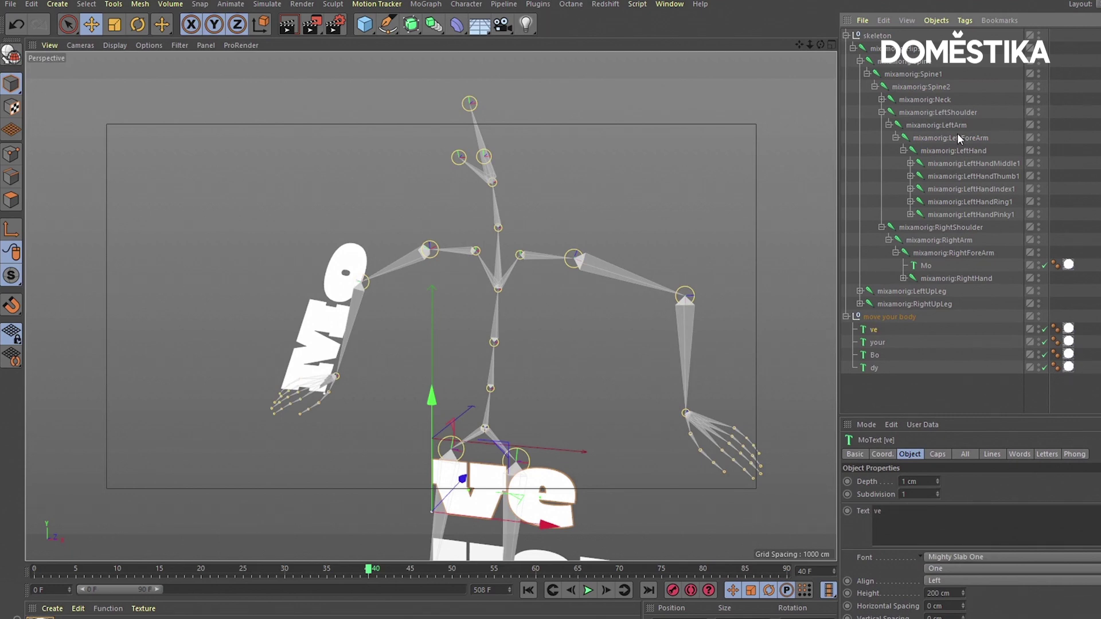
left_click(957, 136)
left_click(875, 331)
left_click(956, 138)
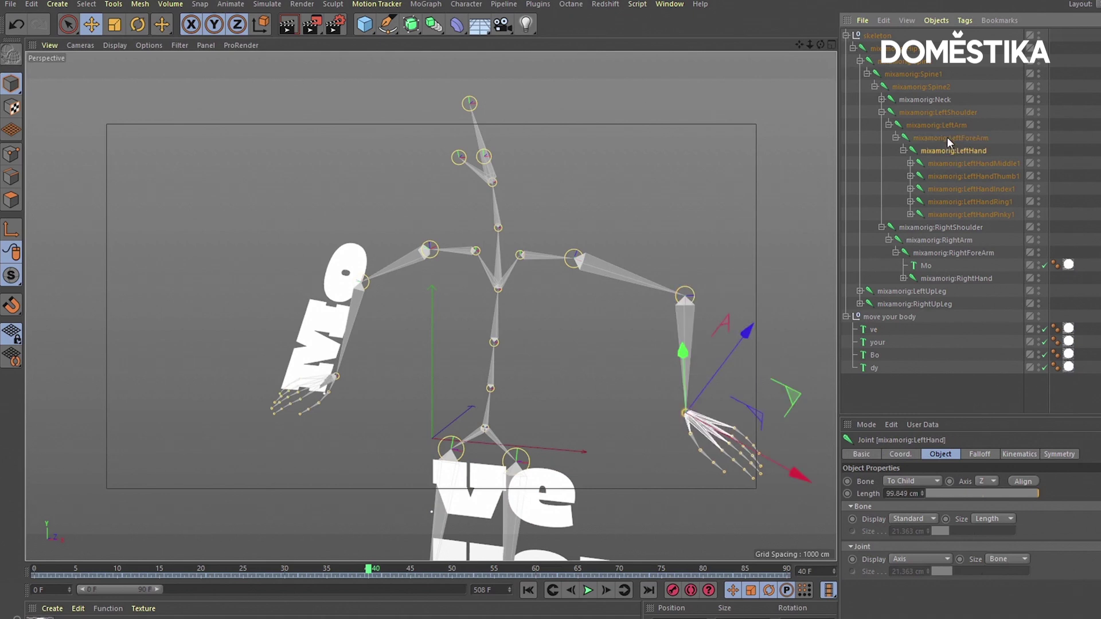
left_click_drag(874, 349, 891, 325)
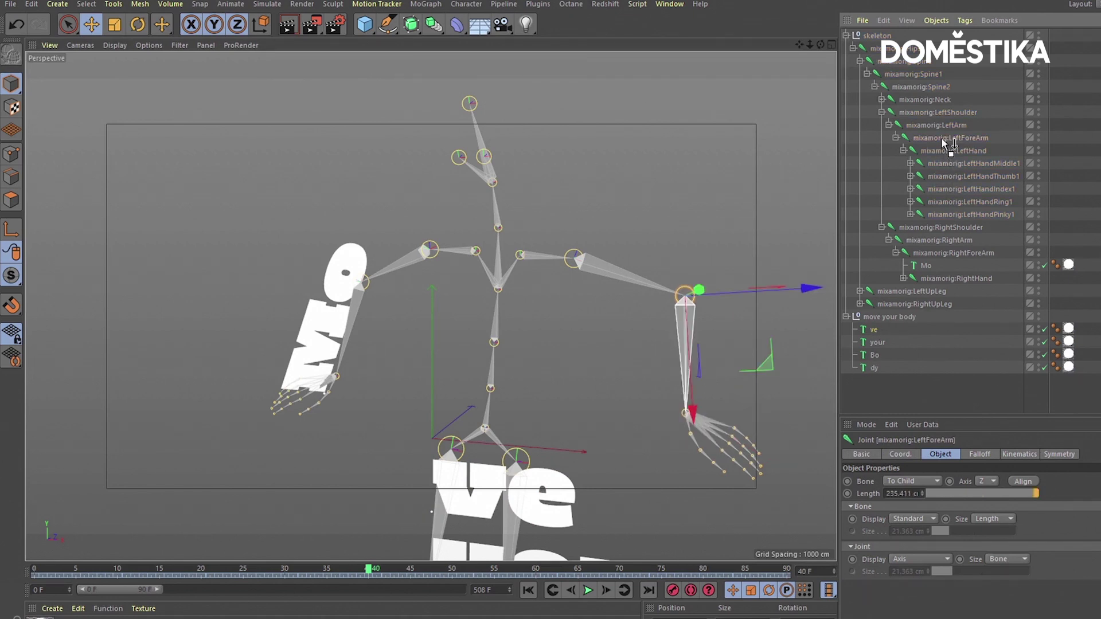
left_click_drag(943, 140, 943, 142)
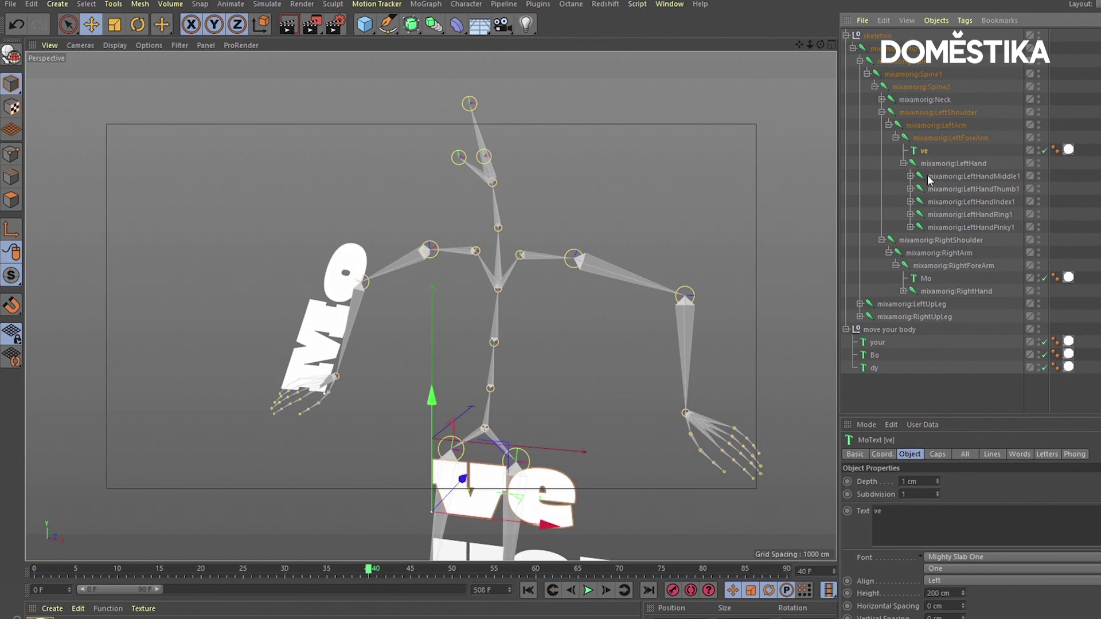
Set the ve text's position X, Y and Z to 0
left_click(884, 454)
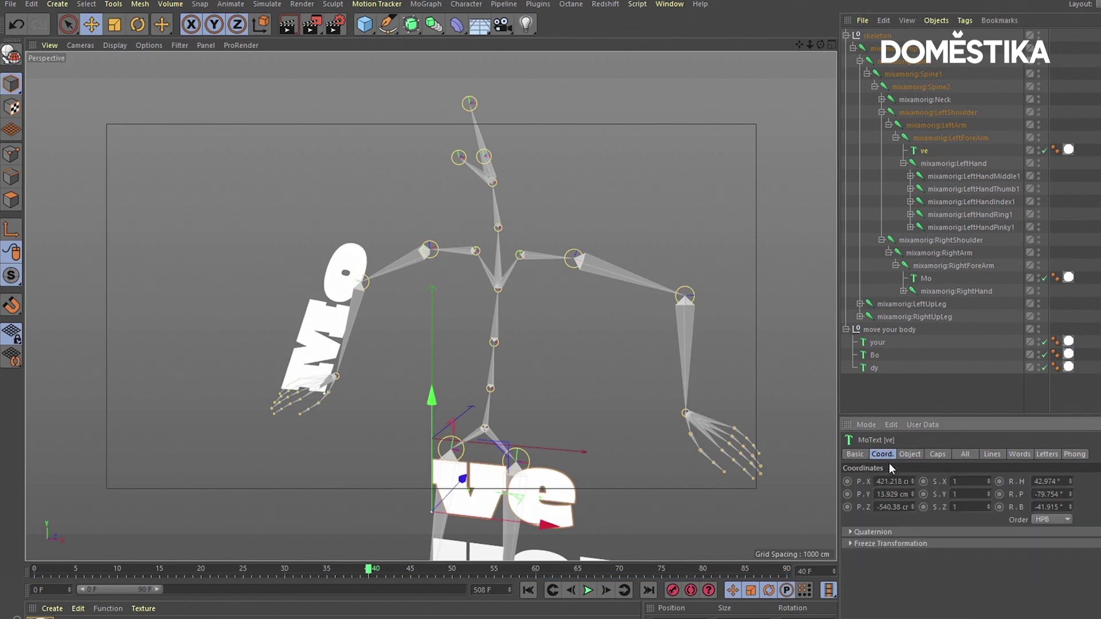
type("0")
key("Tab")
type("0")
key("Tab")
type("0")
key("Return")
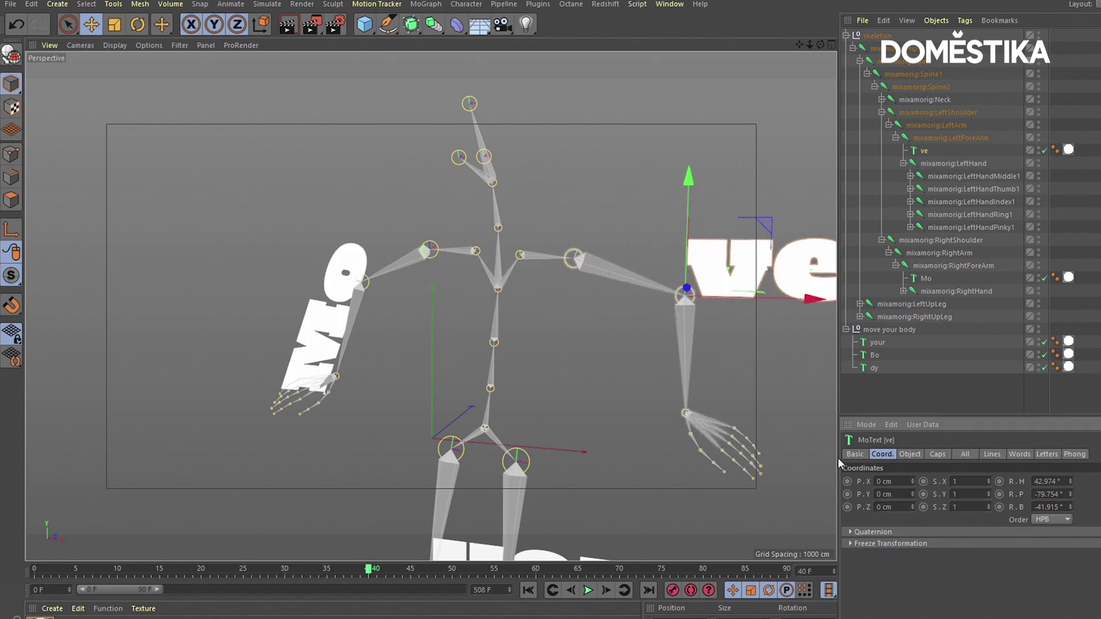
Set the ve text's heading, pitch and bank rotation to 0
double_click(1050, 481)
type("0")
key("Tab")
type("0")
key("Tab")
type("0")
key("Return")
middle_click_drag(657, 321, 629, 310, "alt")
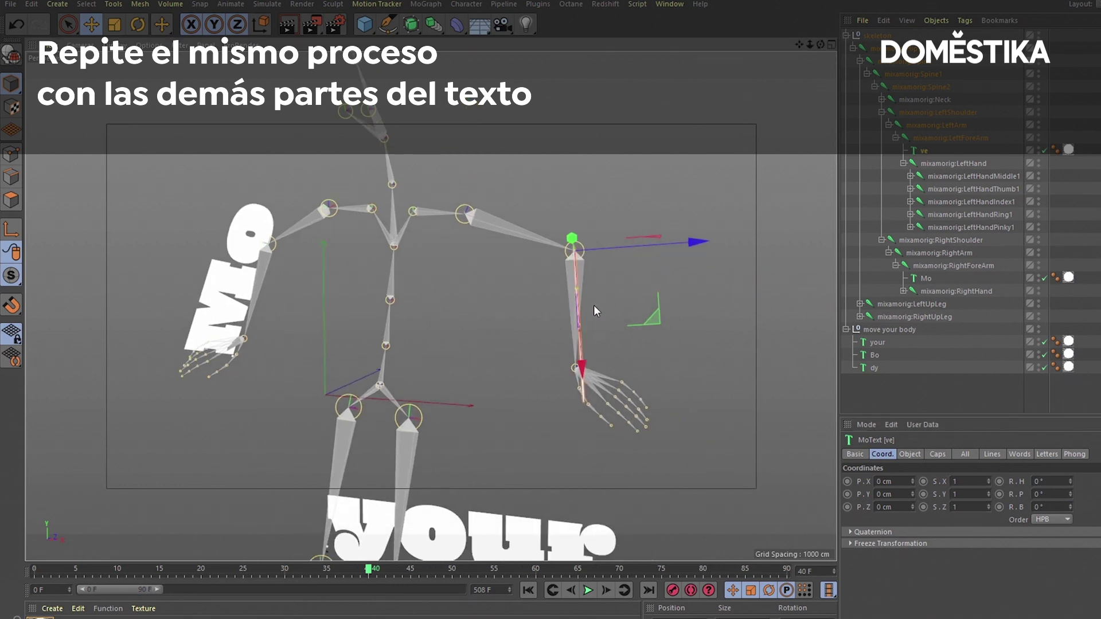
Rewind the dance, orbit and zoom out around the skeleton, and select the 'your' text
mouse_move(341, 570)
left_mouse_down()
mouse_move(210, 570)
mouse_move(277, 532)
mouse_move(687, 510)
mouse_move(301, 542)
left_mouse_up()
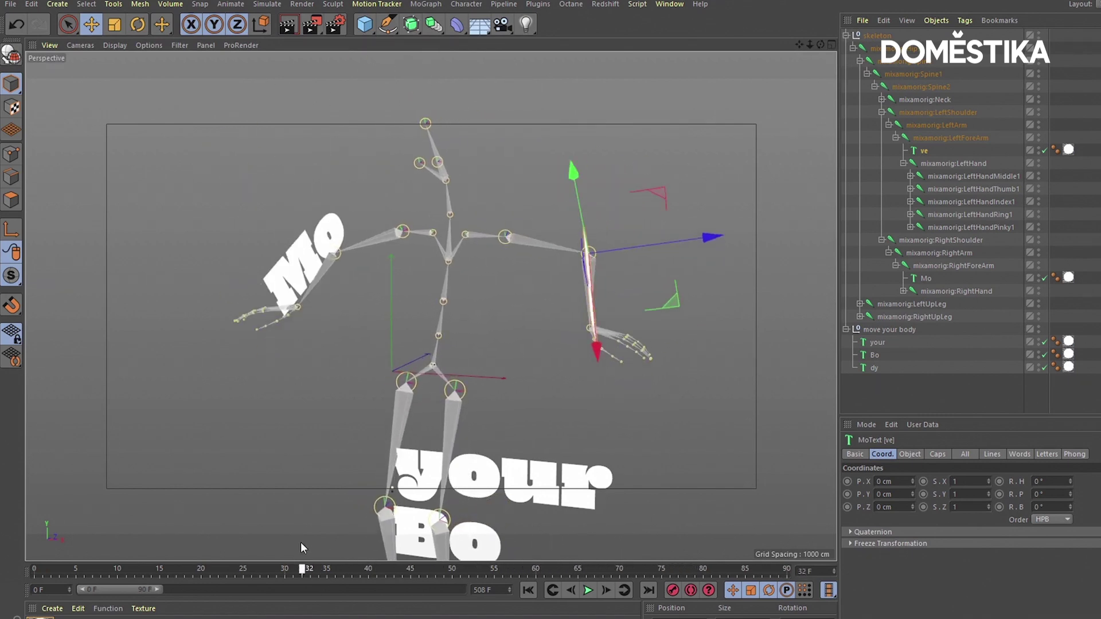
mouse_move(569, 311)
left_mouse_down("alt")
mouse_move(636, 332)
mouse_move(486, 367)
mouse_move(575, 350)
mouse_move(543, 384)
mouse_move(470, 367)
left_mouse_up("alt")
left_click(431, 362)
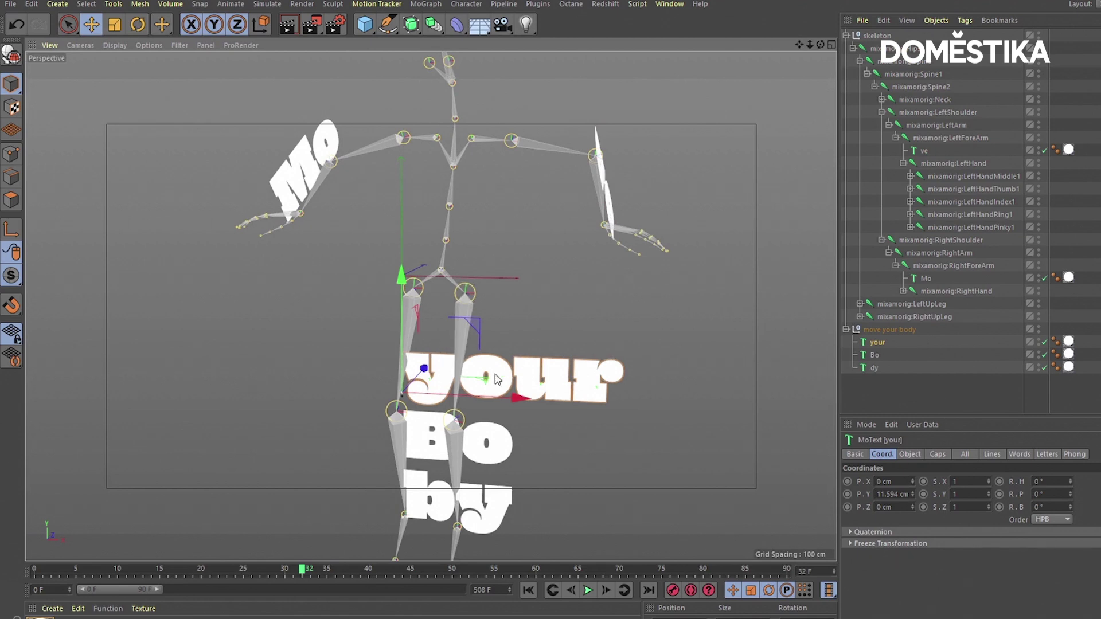
right_click_drag(480, 313, 442, 404, "alt")
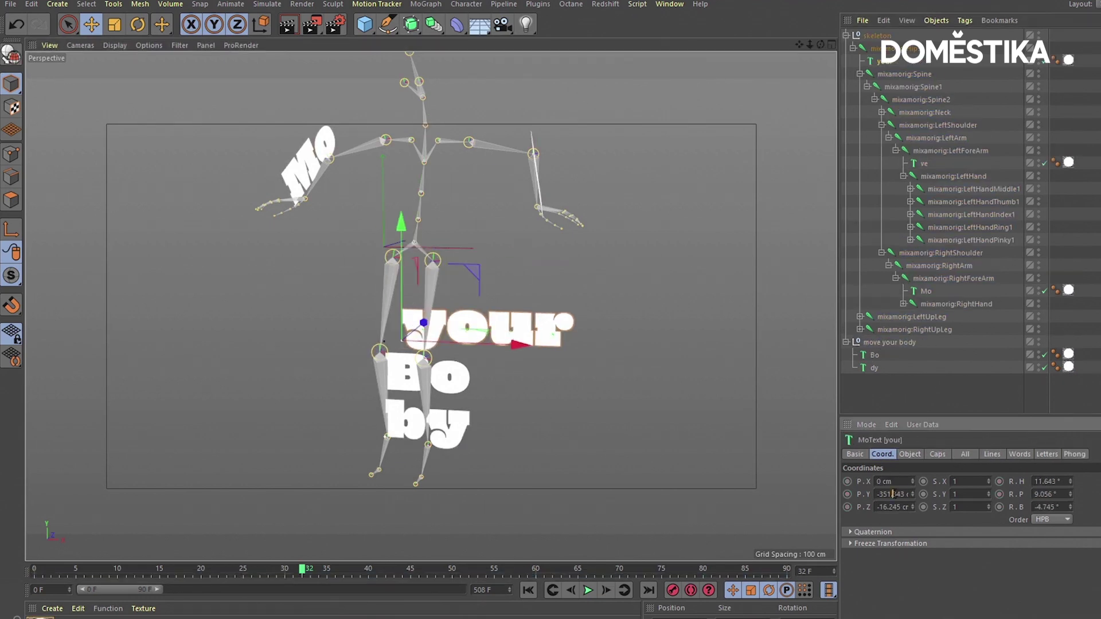
Parent the Bo text under the mixamorig:RightUpLeg bone
left_click_drag(875, 355, 915, 329)
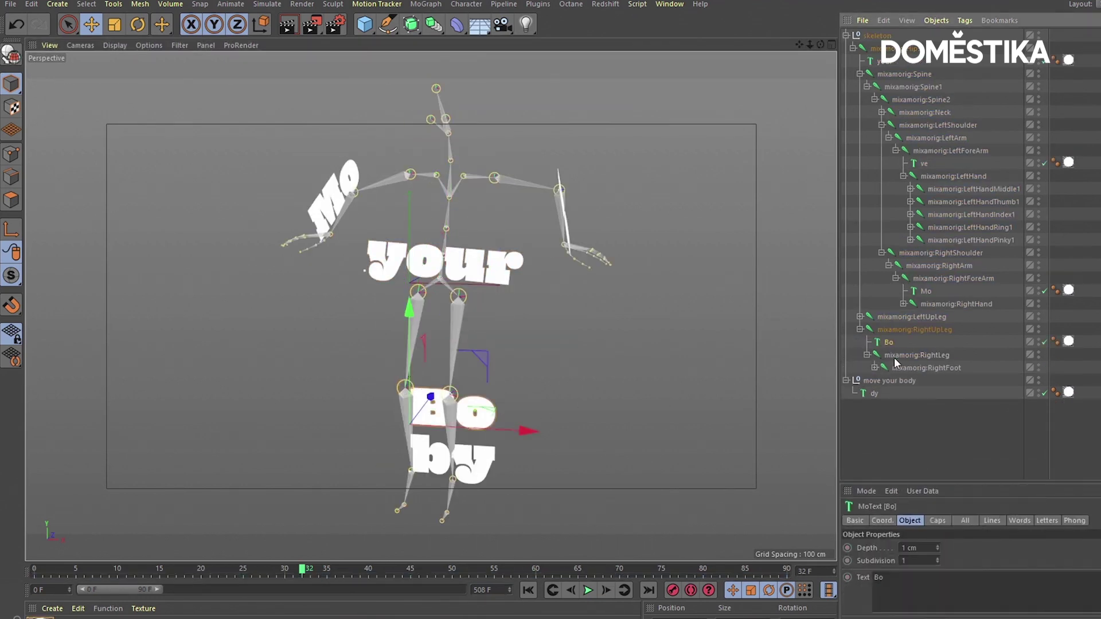
left_click(860, 74)
left_click(485, 476)
left_click(910, 520)
type("dy")
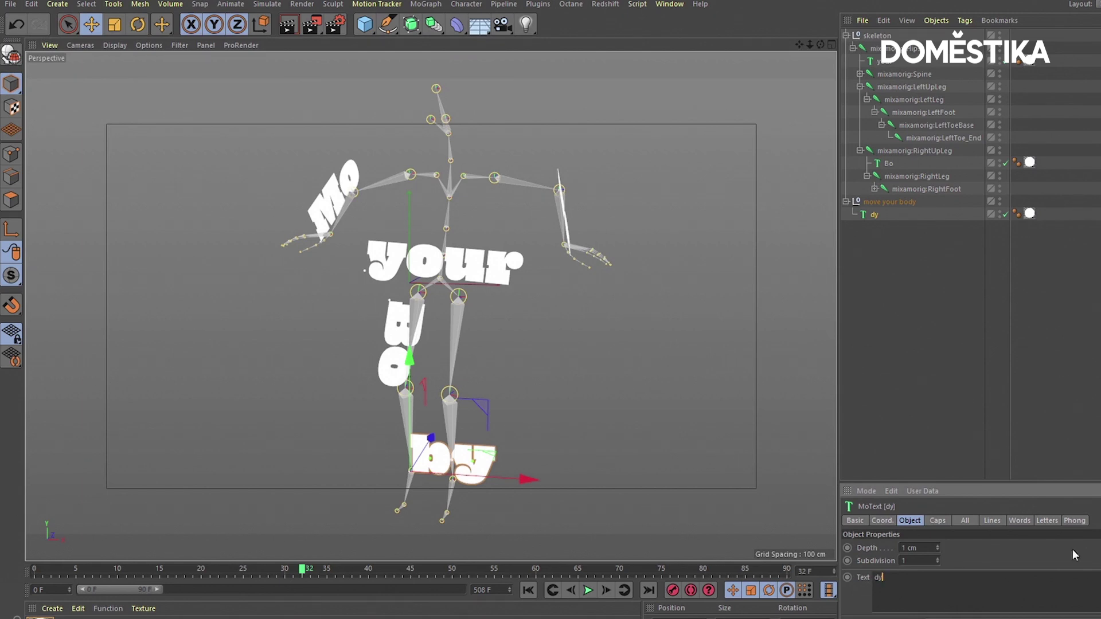
Parent the dy text under mixamorig:LeftLeg and set its Y position to 0
left_click(451, 417)
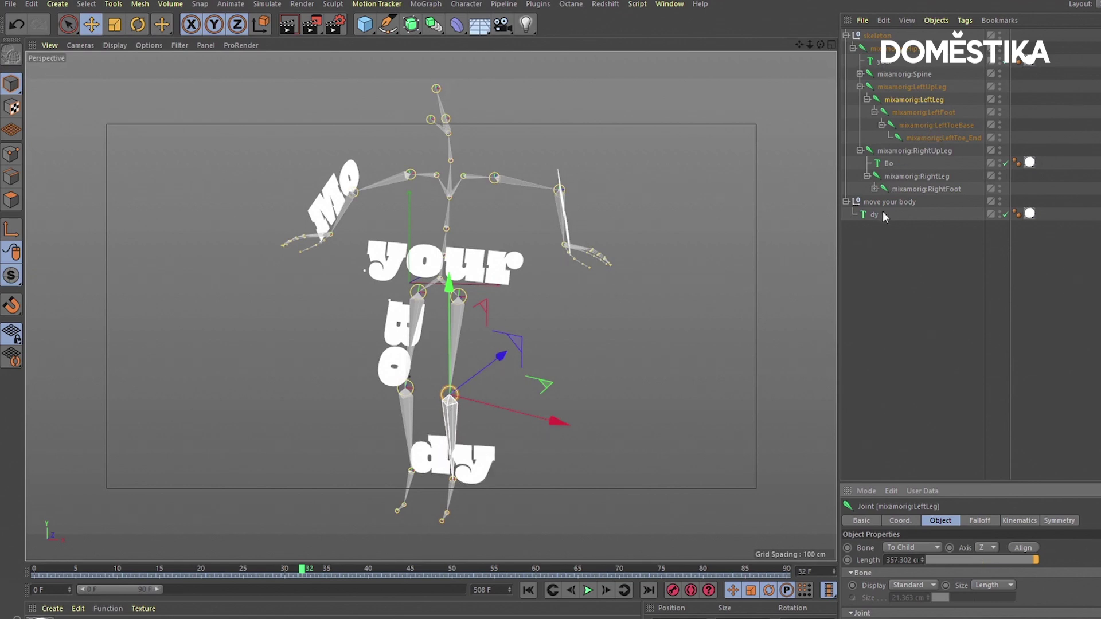
left_click_drag(884, 214, 914, 150)
left_click_drag(917, 100, 911, 110)
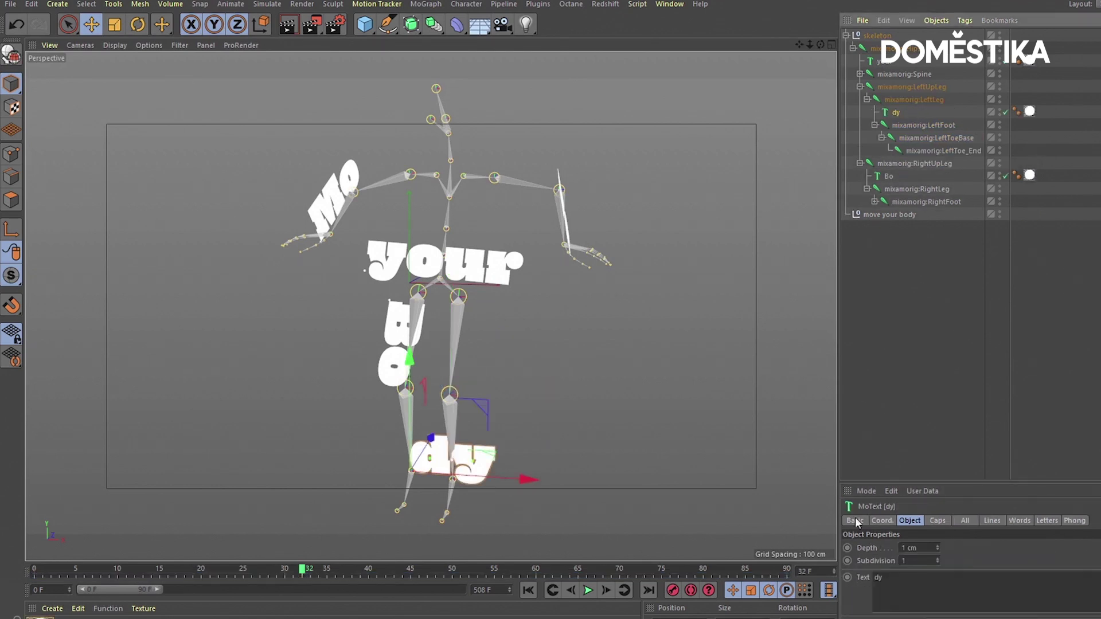
left_click(882, 521)
type("0")
double_click(895, 574)
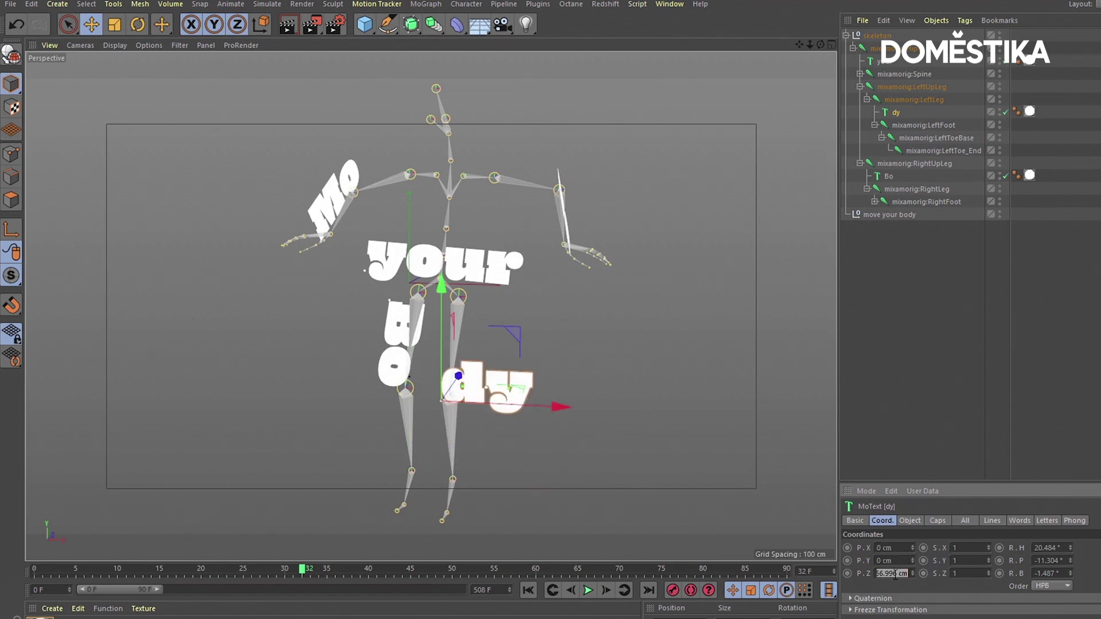
Rotate the dy text about 70° so it lies along the left lower leg
left_click(138, 24)
mouse_move(482, 358)
left_mouse_down()
mouse_move(499, 375)
mouse_move(481, 492)
left_mouse_up()
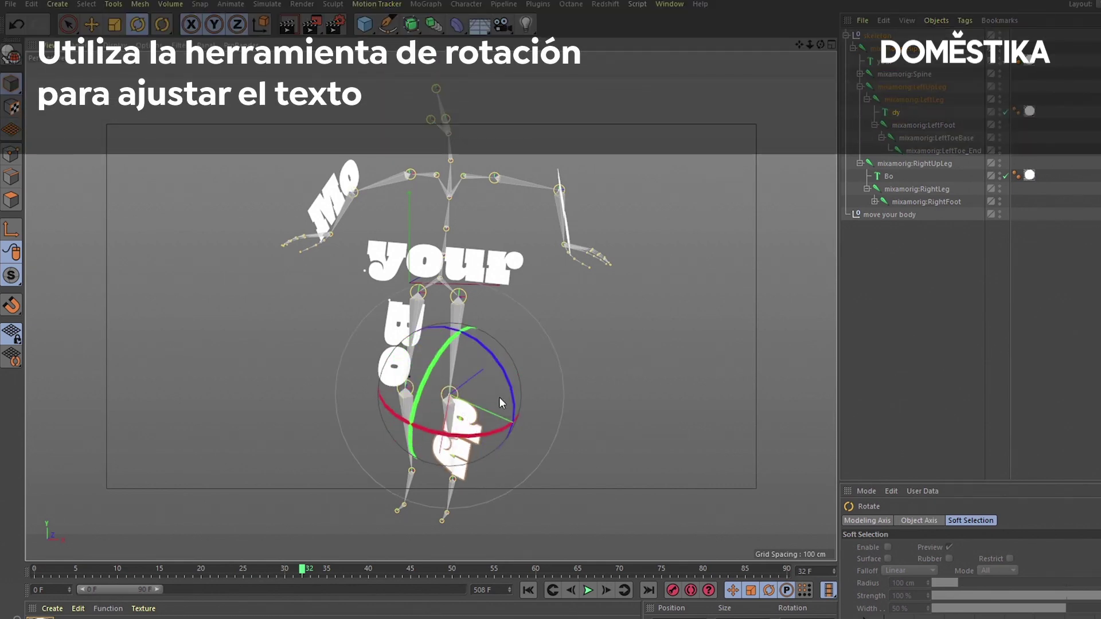
left_click_drag(500, 404, 435, 486)
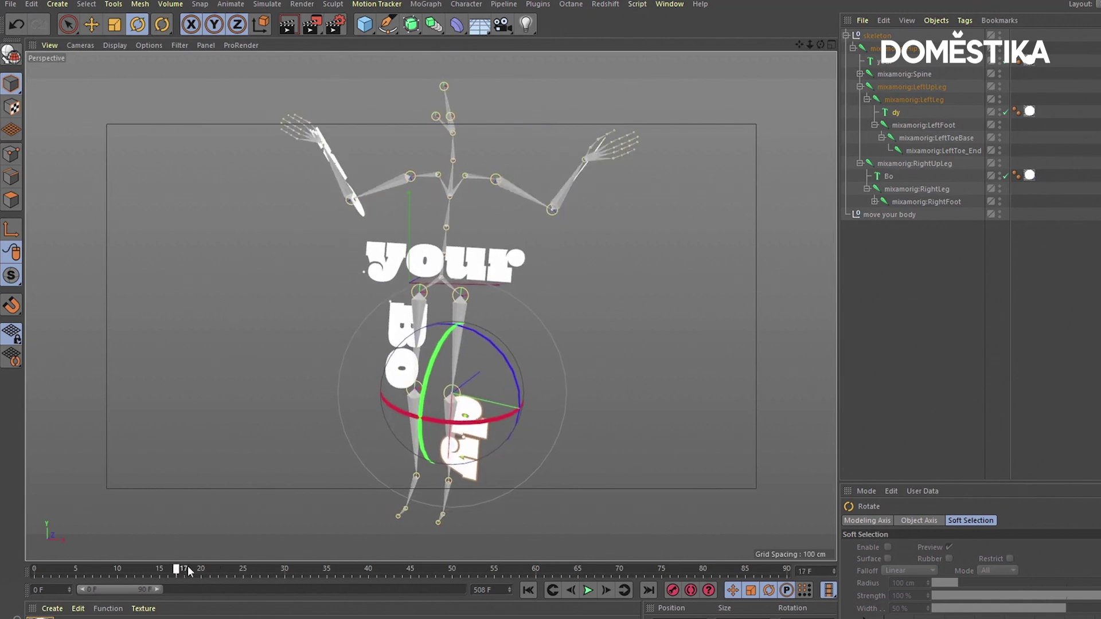
Scrub the timeline, return to frame 0 and play the dance animation
left_click_drag(188, 566, 469, 569)
left_click(532, 595)
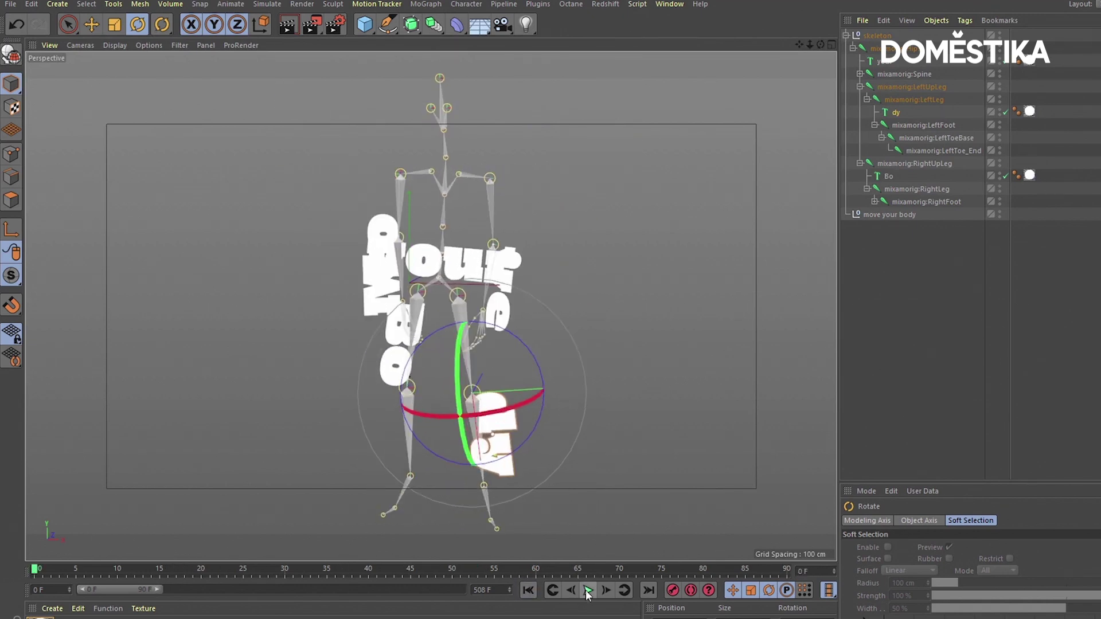
left_click(588, 594)
Extend the timeline range to show all 508 frames of the dance
double_click(189, 590)
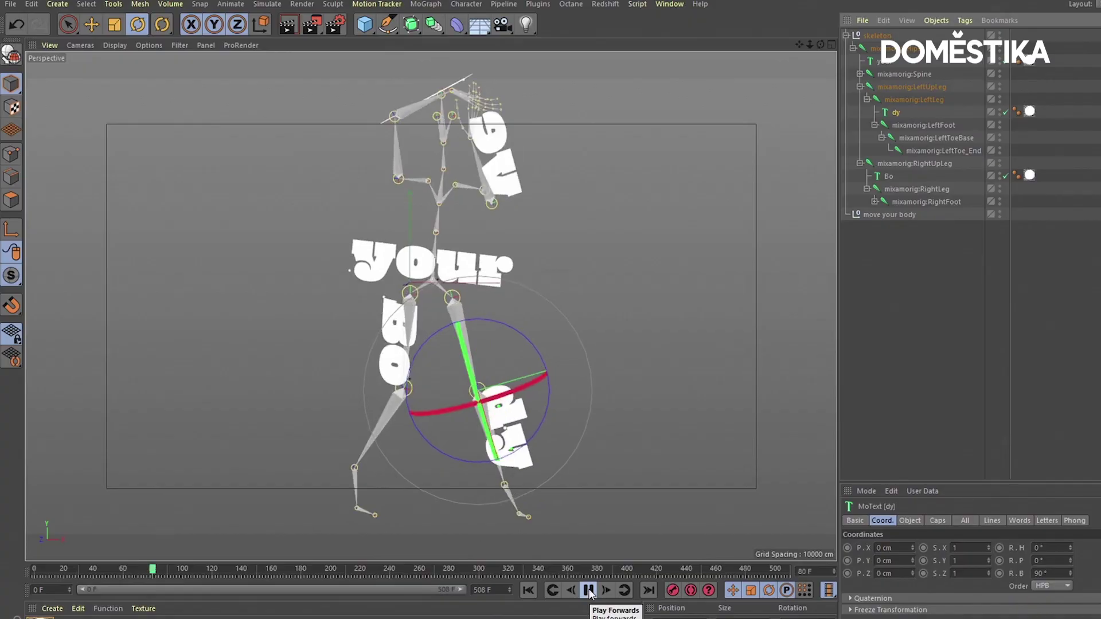
Stop playback at the start and bring up the text's Object settings
left_click(590, 591)
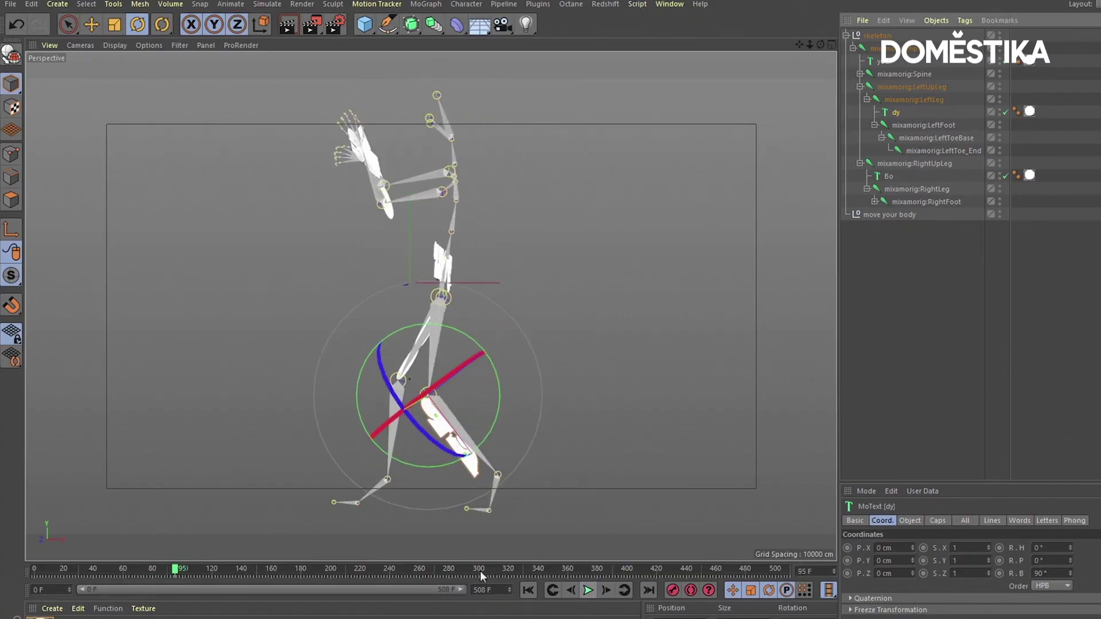
mouse_move(175, 573)
left_mouse_down()
mouse_move(18, 554)
mouse_move(53, 553)
left_mouse_up()
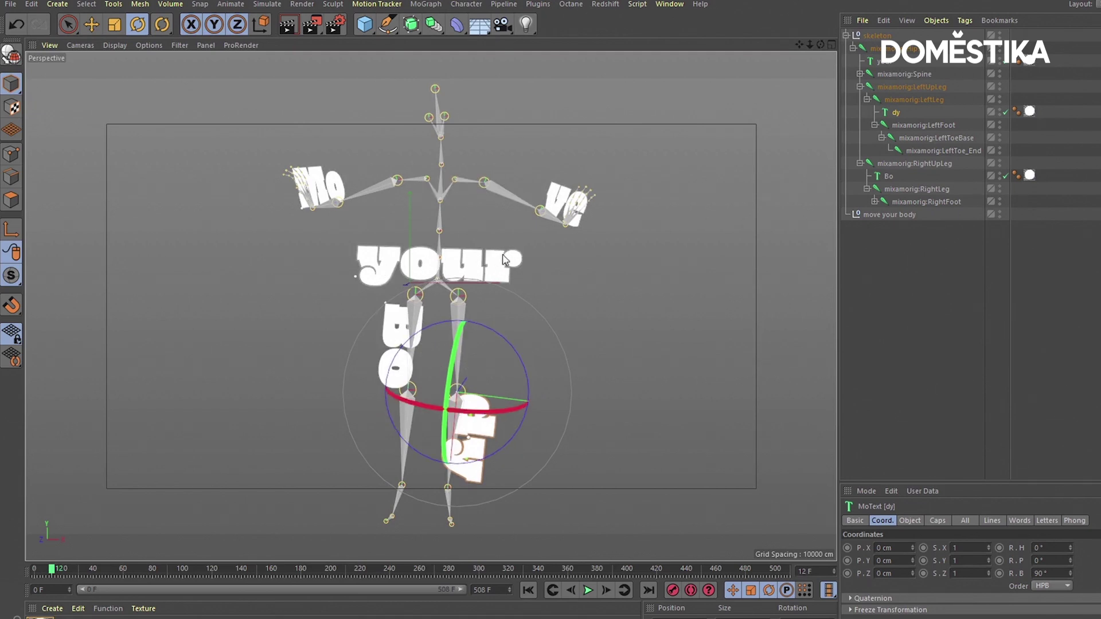
double_click(897, 115)
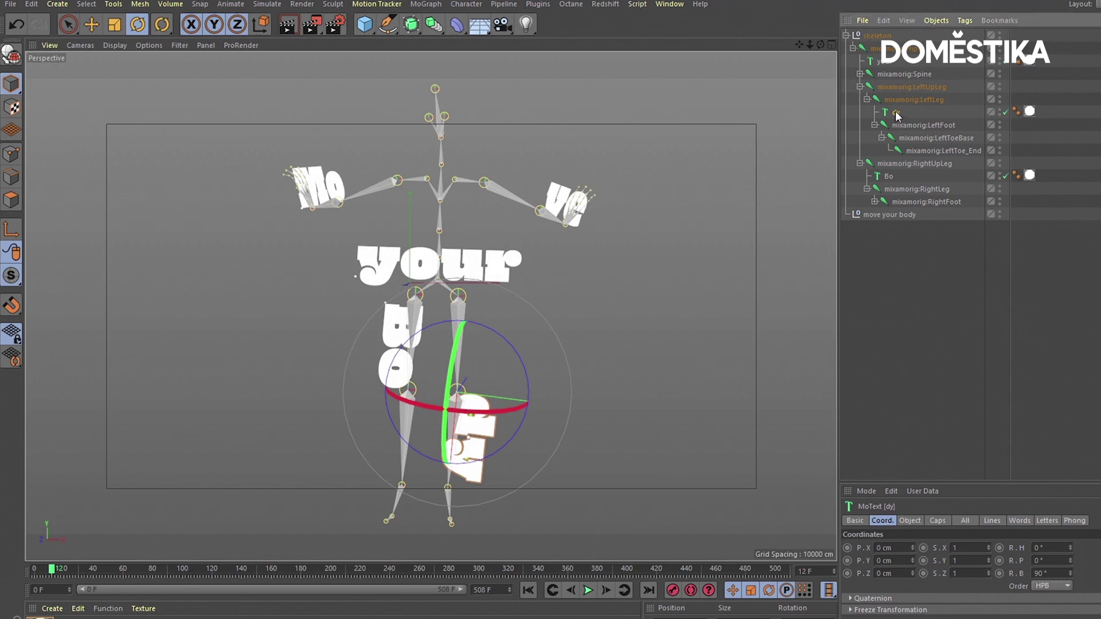
left_click(909, 521)
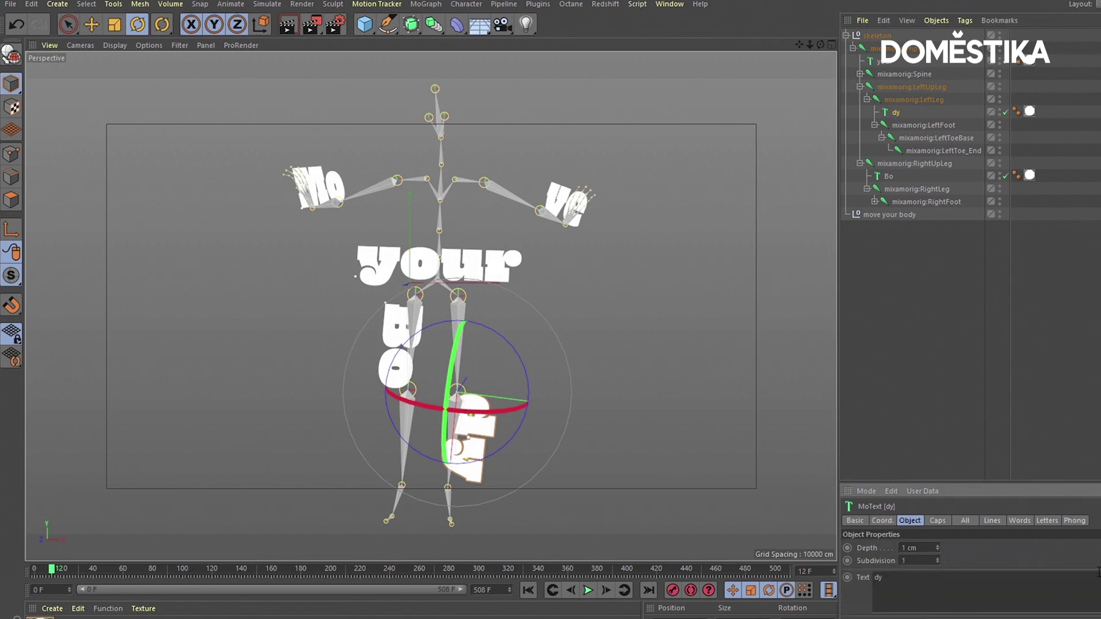
left_click_drag(1085, 485, 1076, 304)
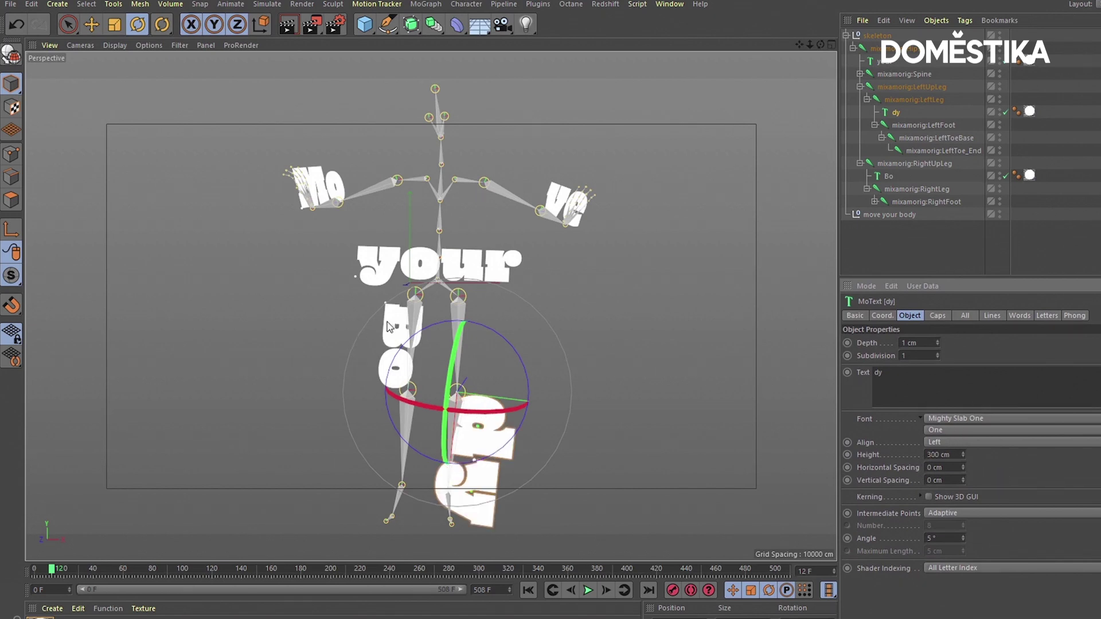
Set the Bo, Mo and ve MoText heights to 300 cm
left_click(400, 344)
left_click(930, 456)
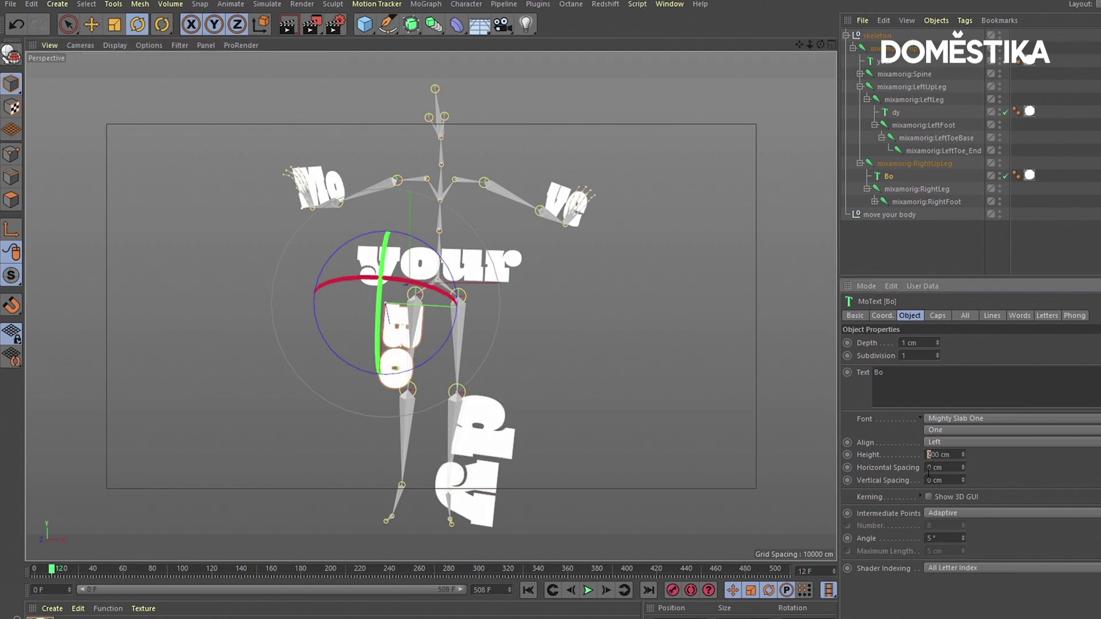
type("3")
key("Return")
left_click(293, 191)
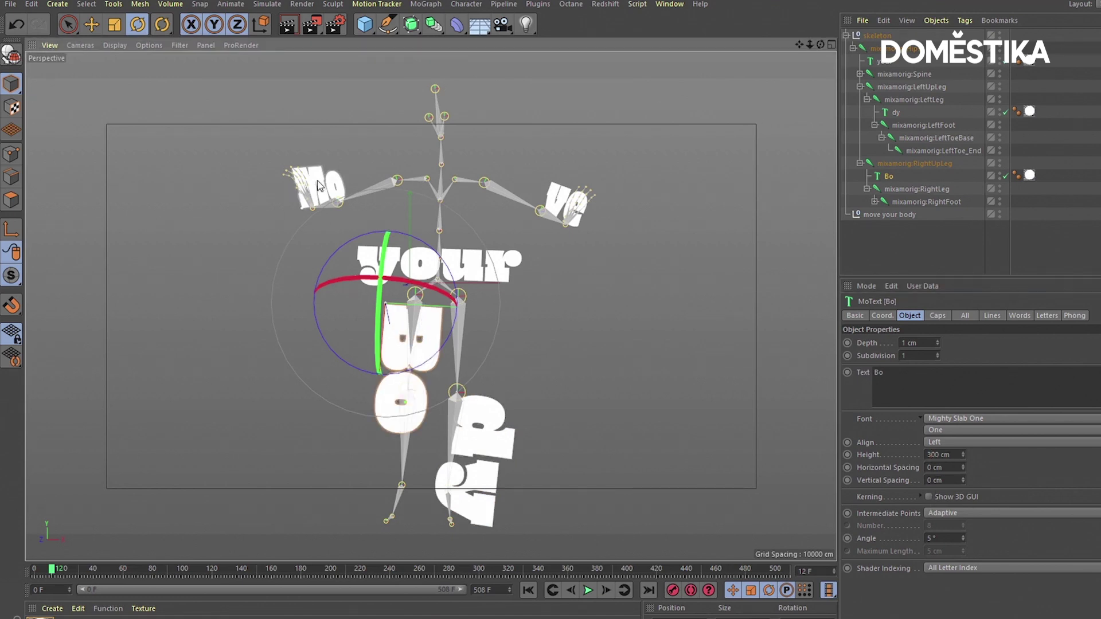
left_click(932, 456)
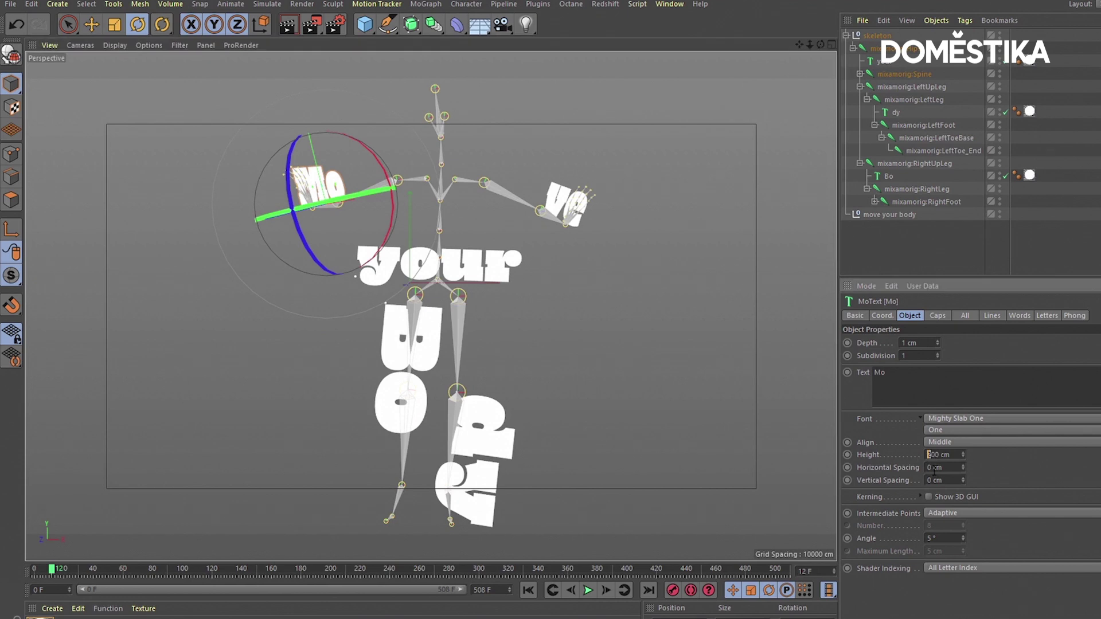
key("Return")
left_click(565, 204)
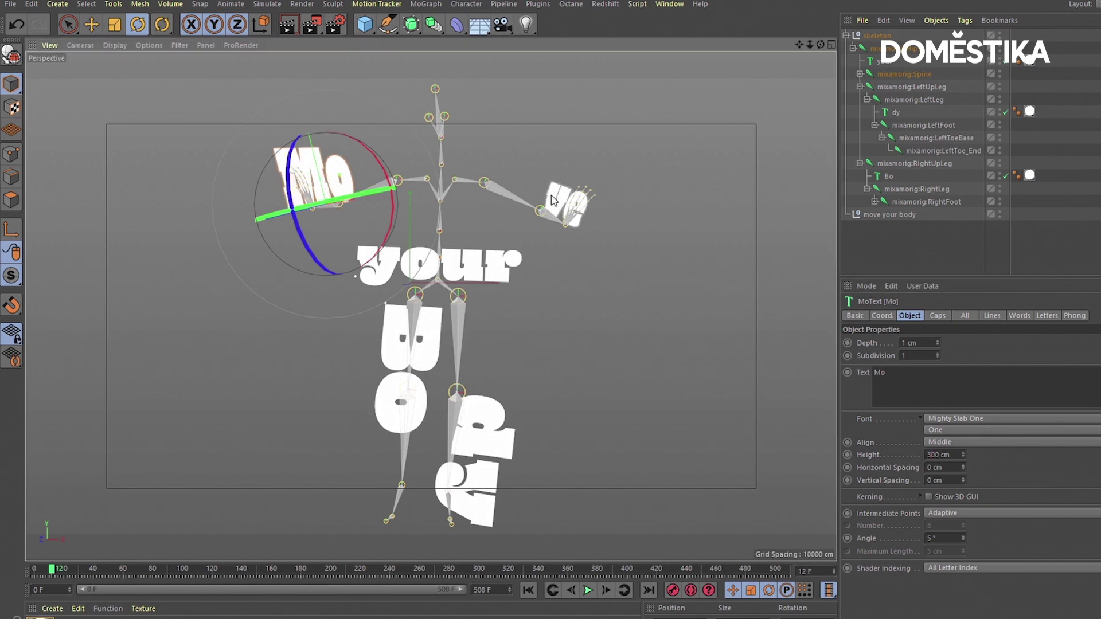
left_click(933, 455)
type("300")
key("Return")
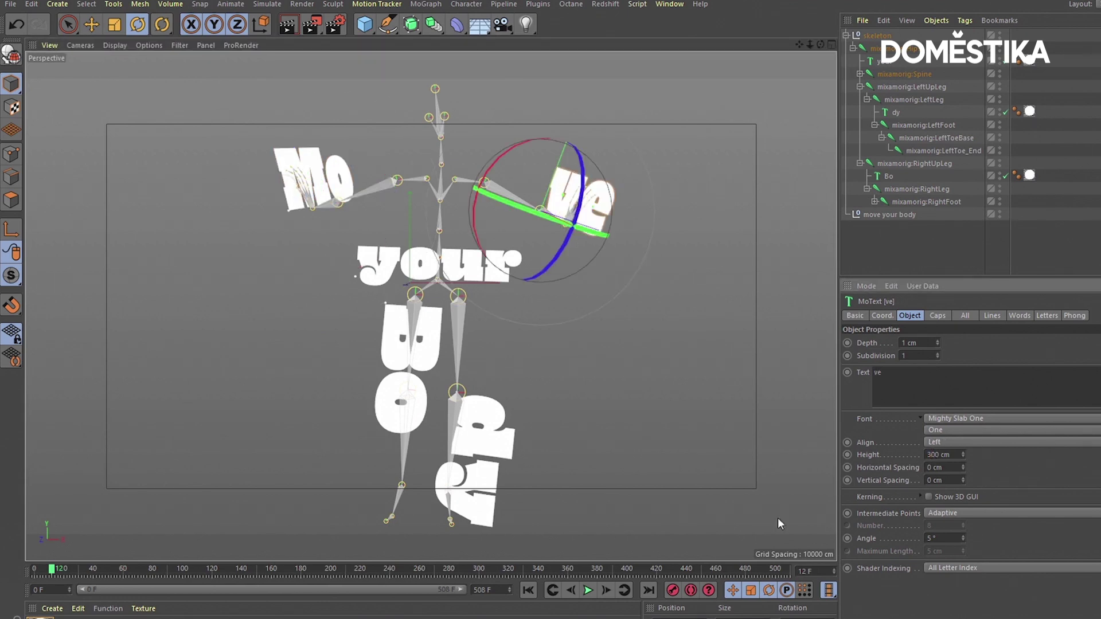
Check the scene from the top view and select the left upper arm joint
left_click(91, 24)
key("F2")
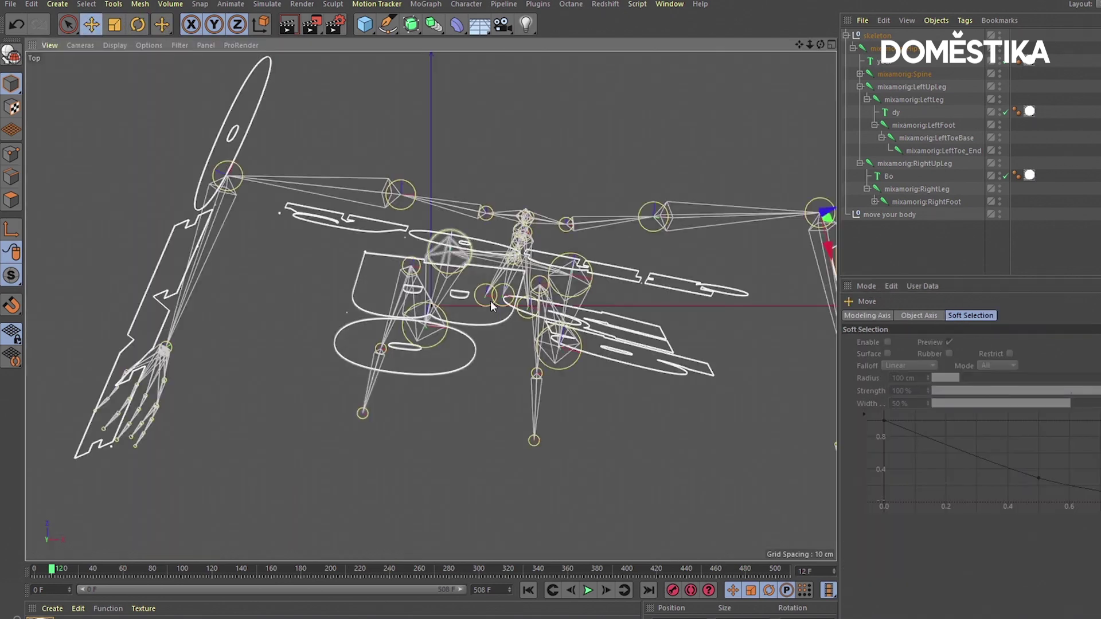
scroll(491, 301, "down", 3)
scroll(548, 287, "up", 3)
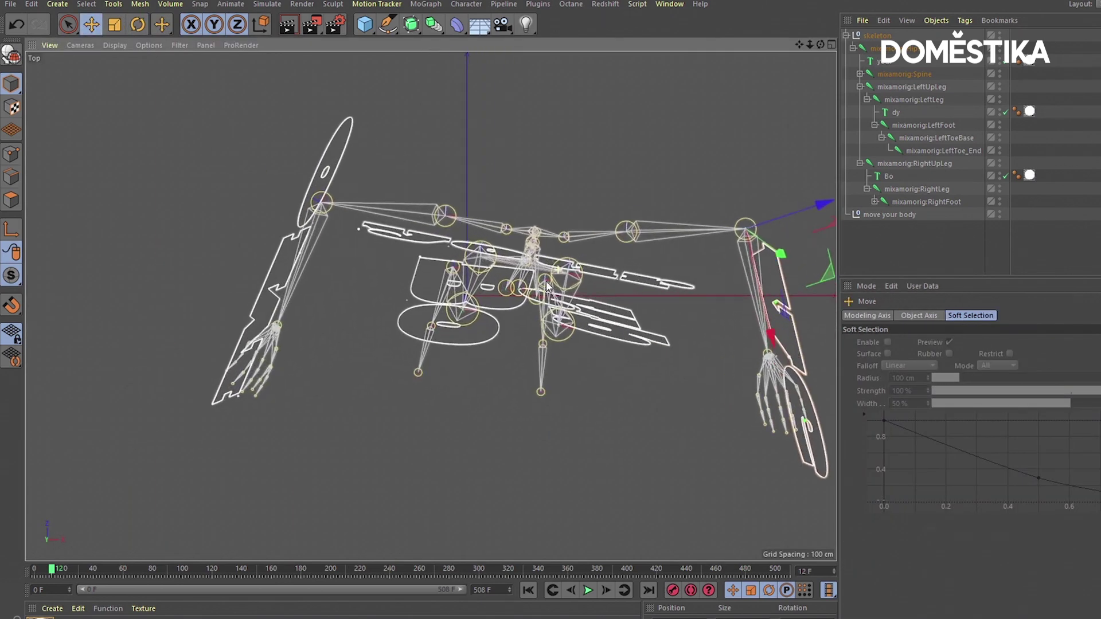
left_click(614, 243)
key("F1")
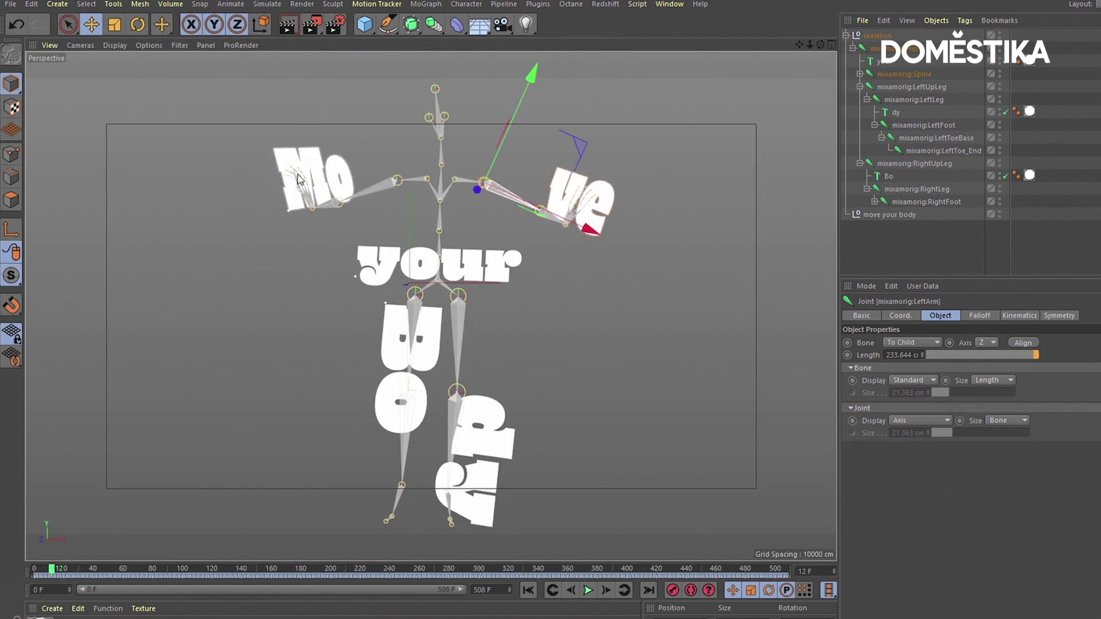
Parent the ve text under the mixamorig:LeftArm bone
left_click(862, 74)
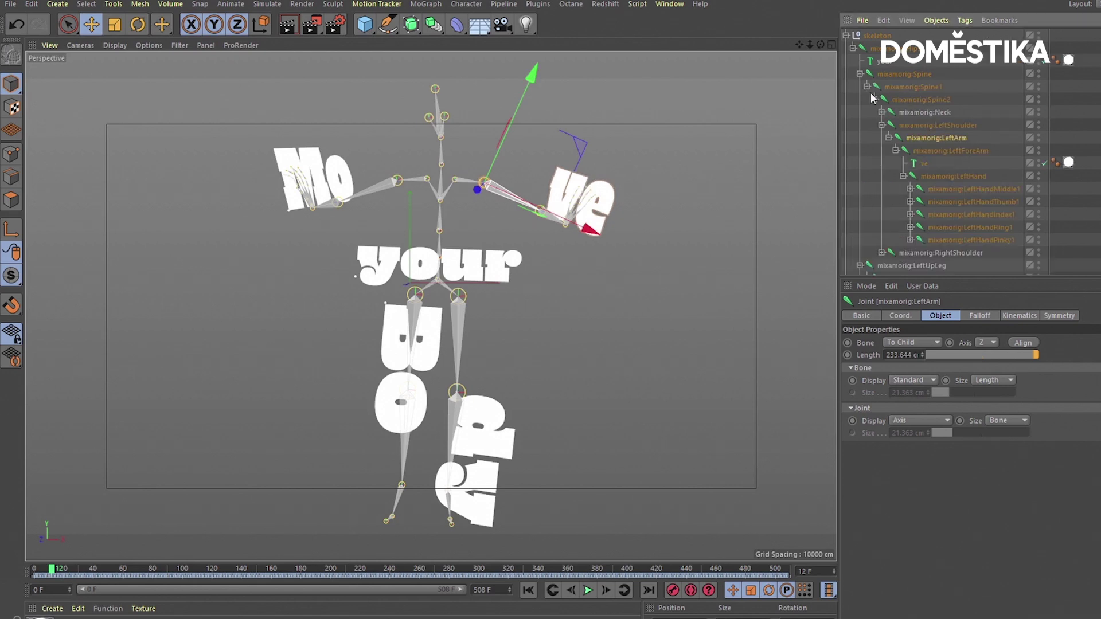
left_click(921, 165)
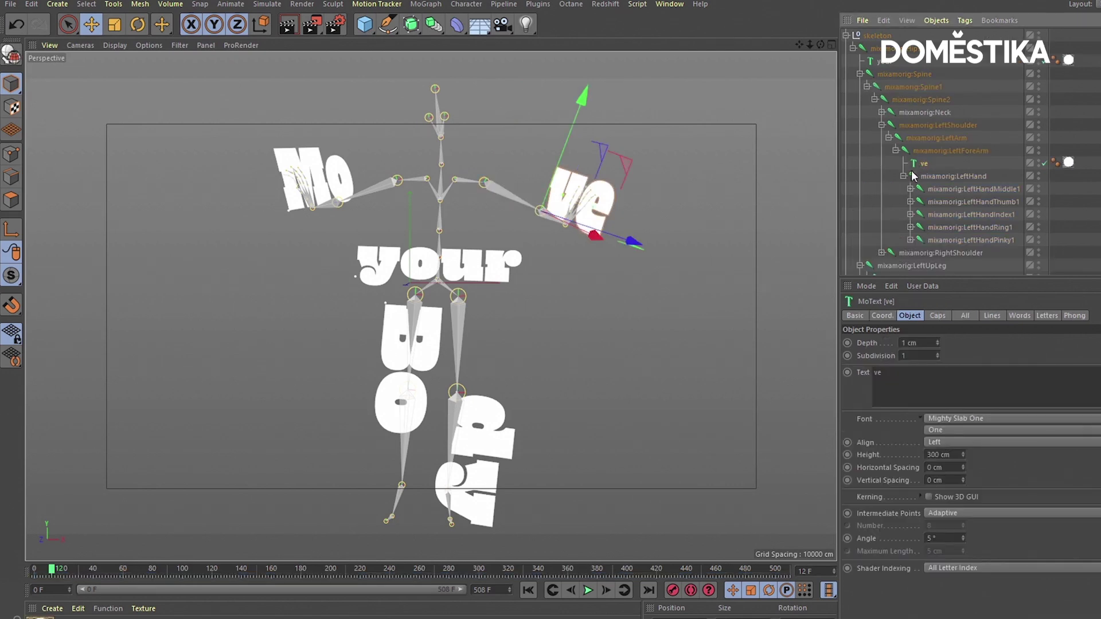
left_click_drag(927, 139, 931, 149)
Zero ve's position and rotation (P.X, P.Y, P.Z, R.H, R.P, R.B)
left_click(883, 315)
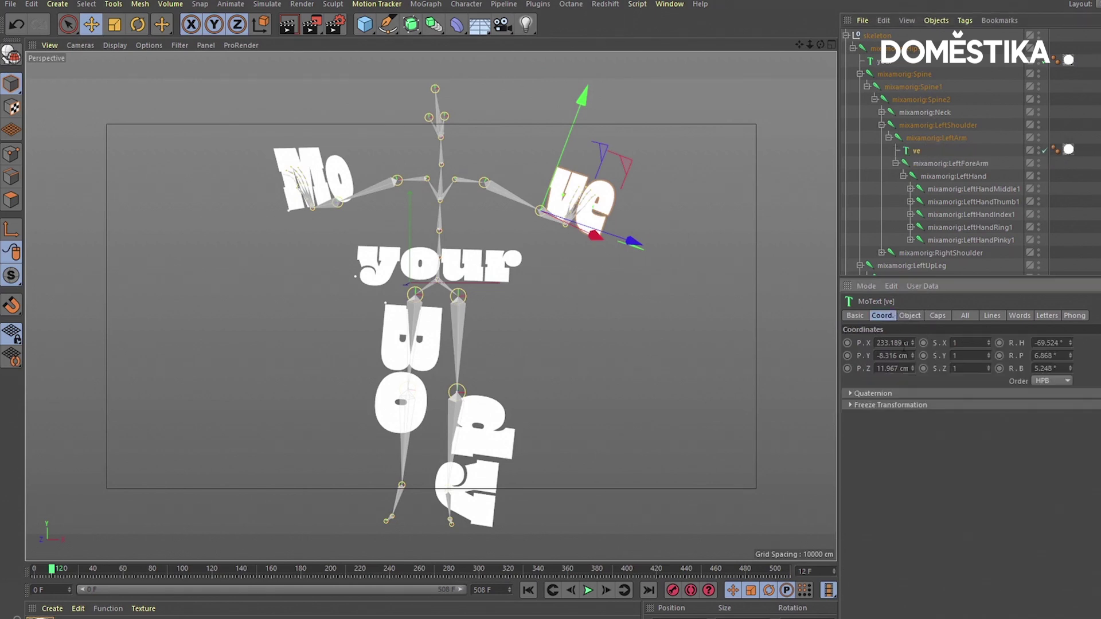
type("0")
key("Tab")
type("0")
key("Tab")
type("0")
left_click(1049, 343)
type("0")
key("Tab")
type("00")
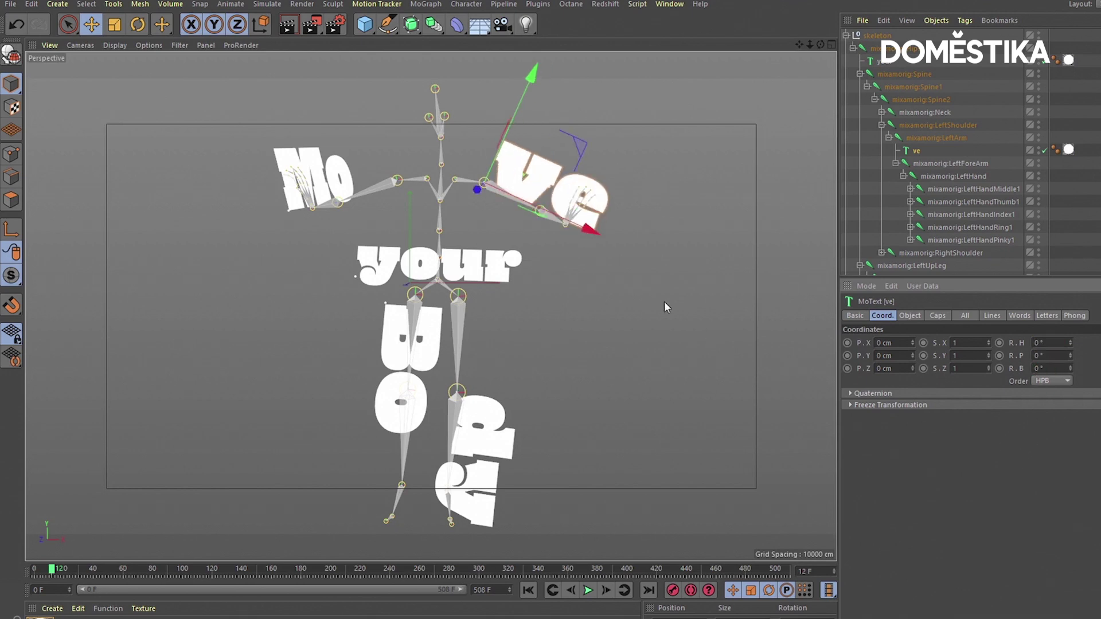
left_click(315, 179)
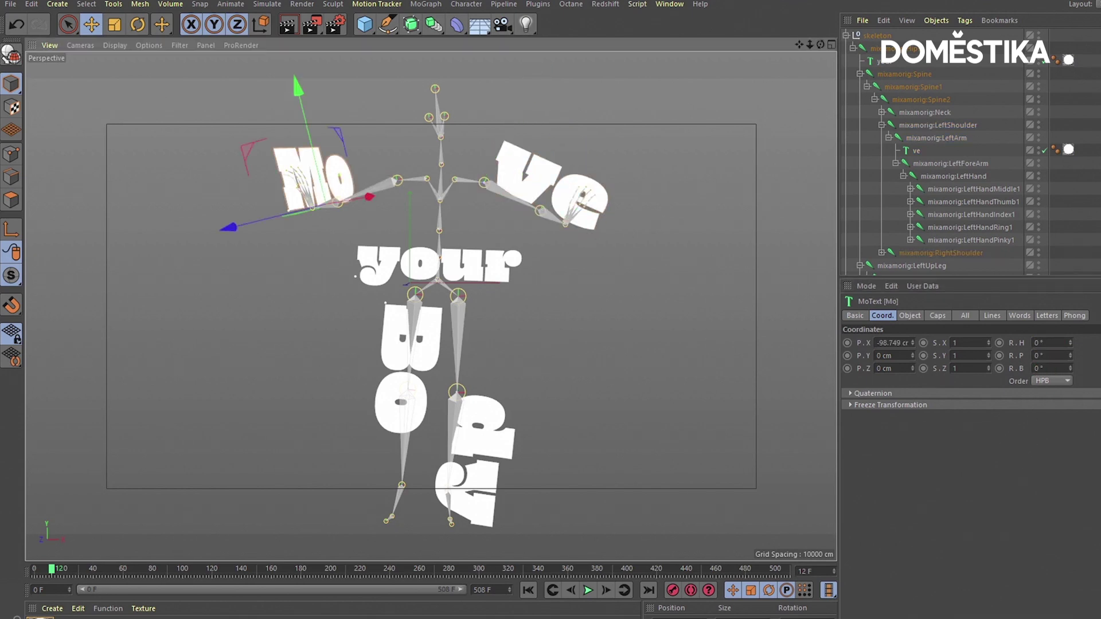
Parent the Mo text under the mixamorig:RightArm bone
left_click(883, 124)
left_click(882, 125)
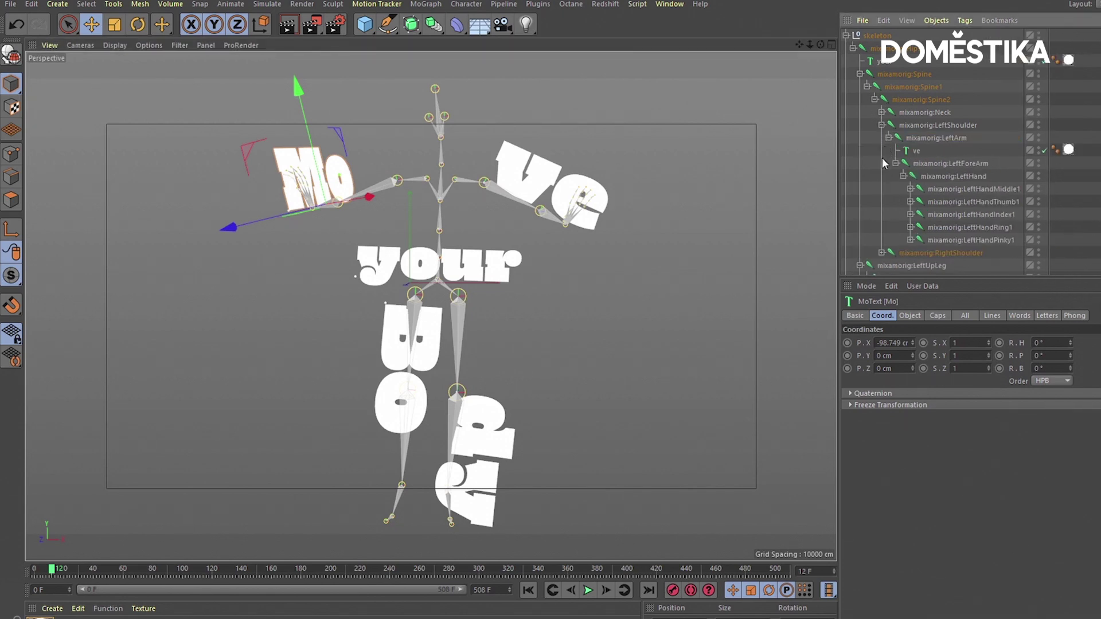
scroll(941, 155, "down", 3)
left_click(895, 85)
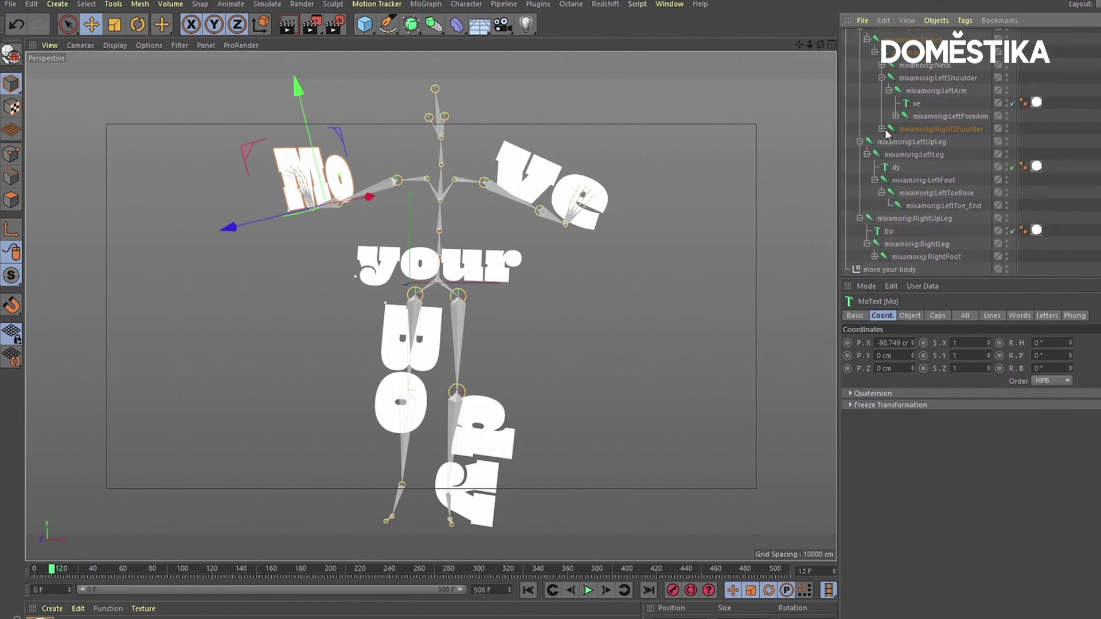
left_click(883, 129)
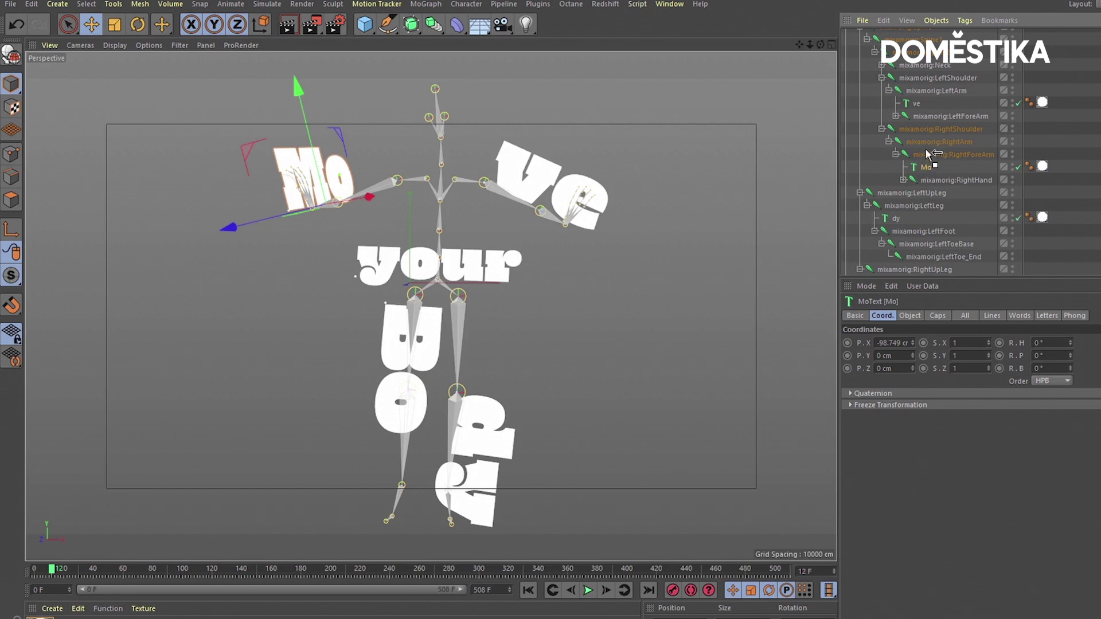
left_click_drag(924, 148, 924, 144)
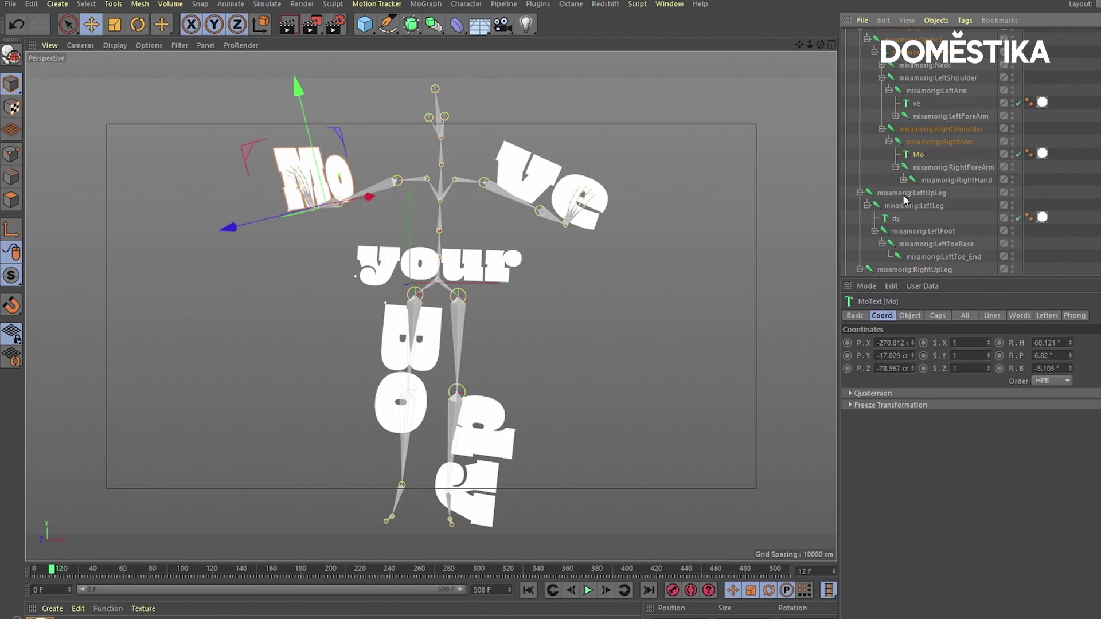
Zero Mo's position and rotation values so it lies along the right upper arm
left_click(893, 343)
type("0")
key("Tab")
type("0")
key("Tab")
type("0")
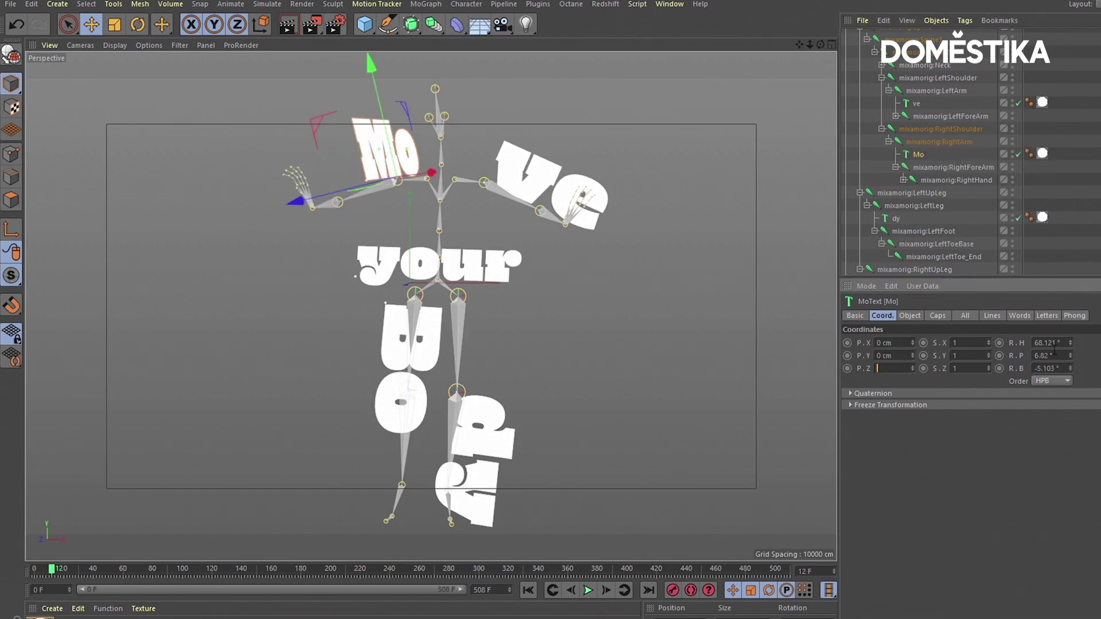
type("0")
key("Tab")
type("0")
key("Tab")
type("0")
key("Tab")
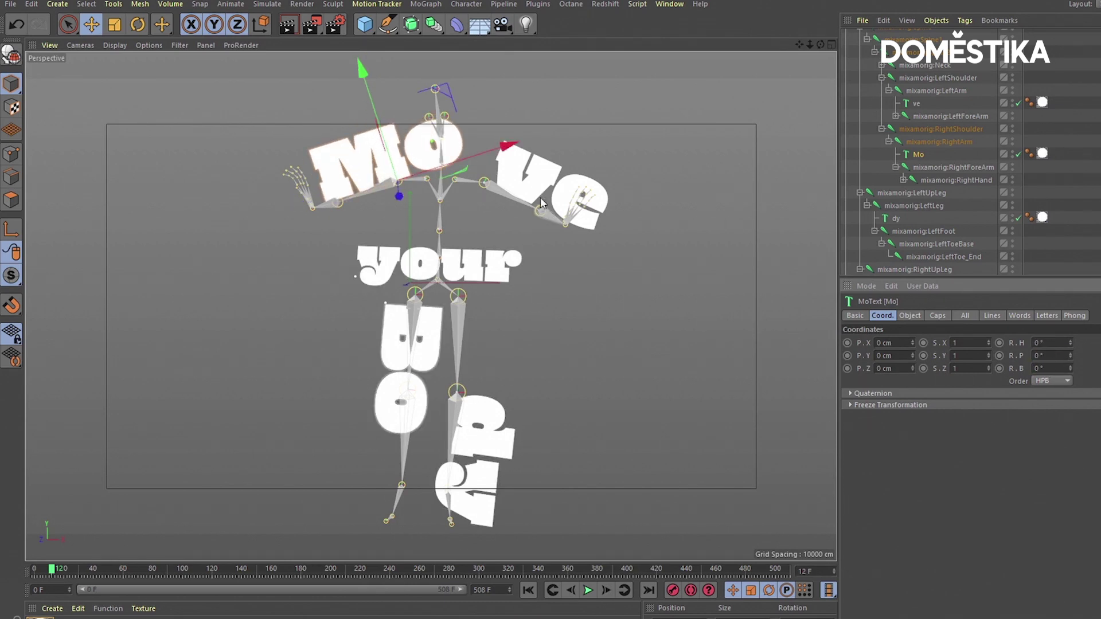
left_click(571, 219)
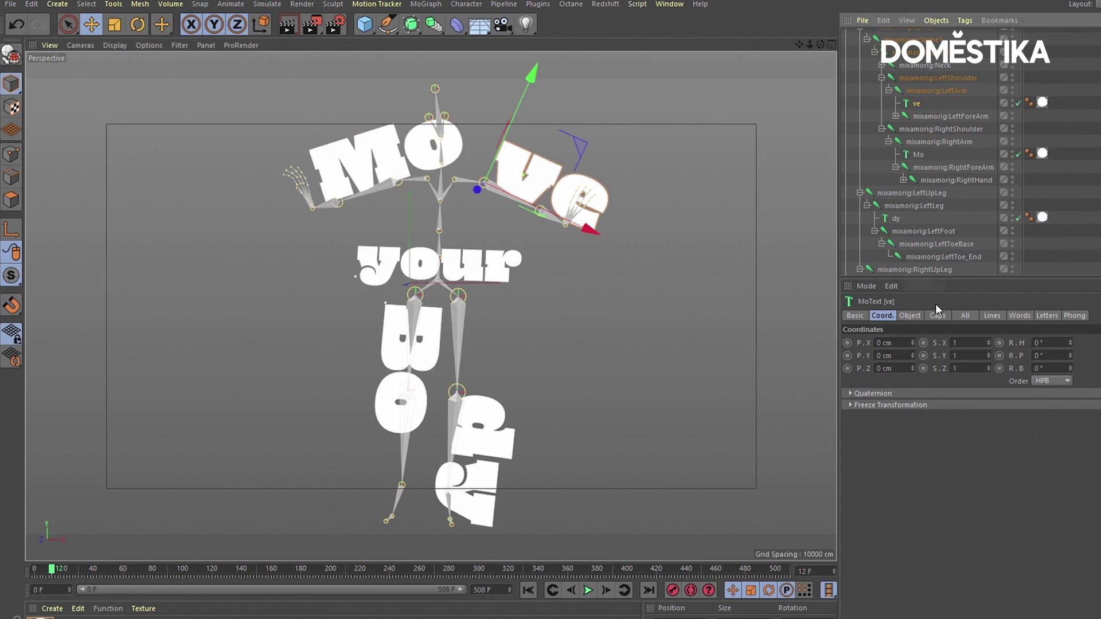
Slide the Mo text left toward the body
left_click(909, 315)
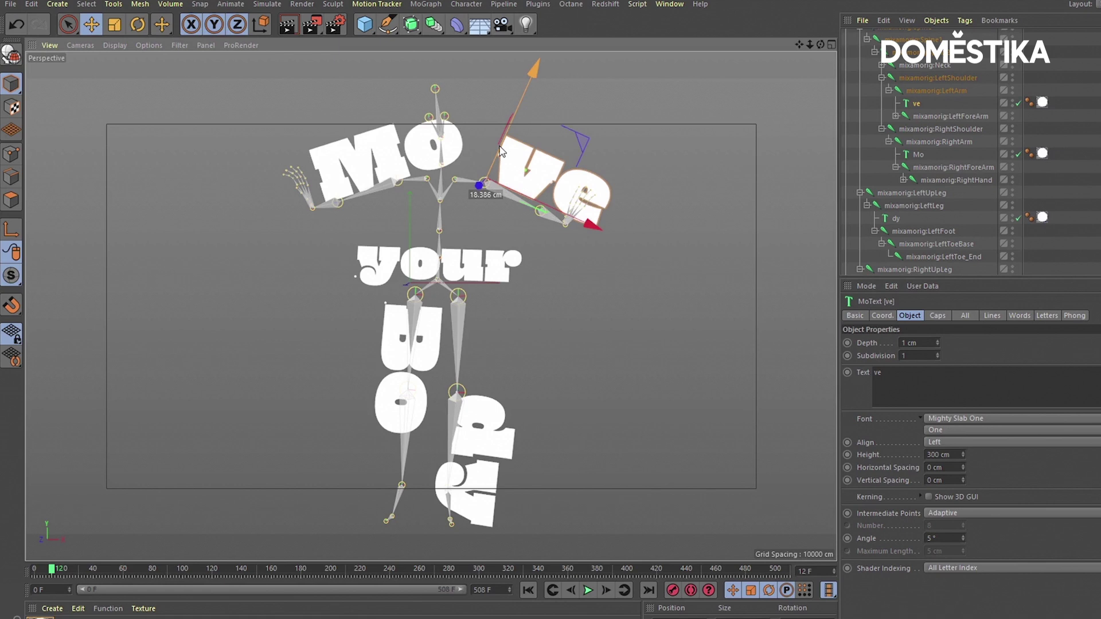
left_click(419, 172)
left_click_drag(418, 179, 402, 184)
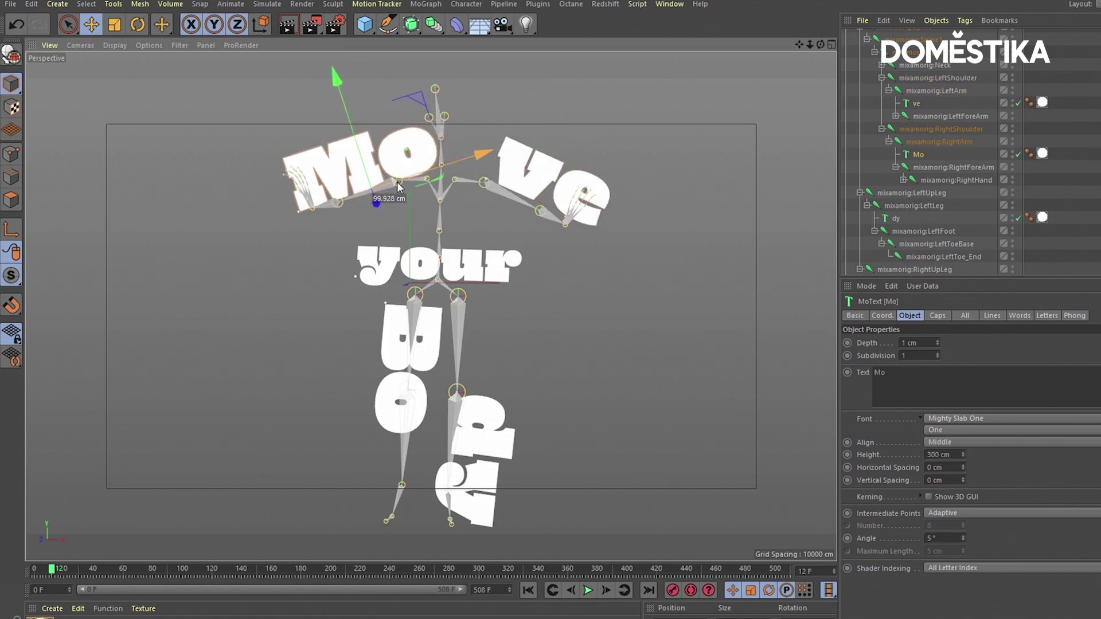
mouse_move(56, 570)
left_mouse_down()
mouse_move(107, 572)
mouse_move(82, 575)
left_mouse_up()
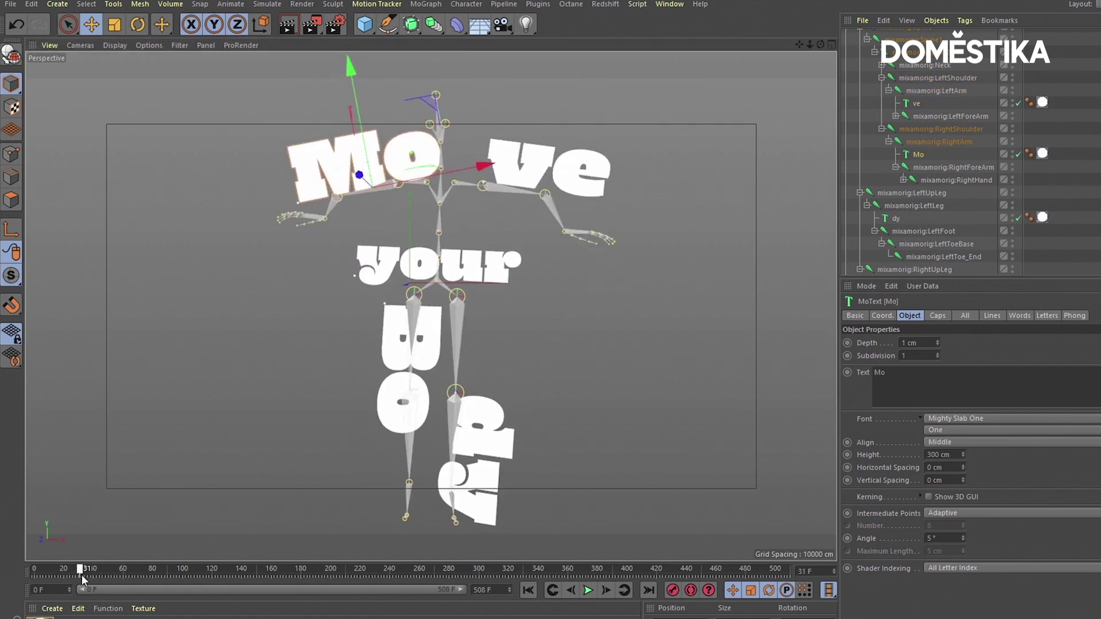
Move ve up and left beside Mo so 'Move' reads across the shoulders
left_click(548, 177)
left_click_drag(541, 194, 503, 165)
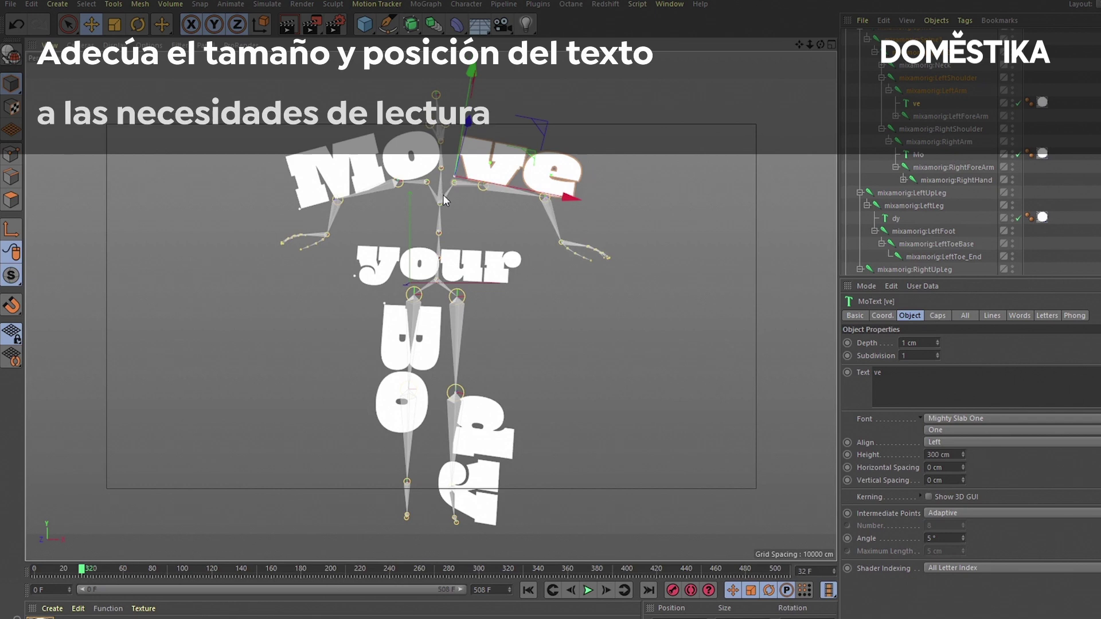
left_click_drag(498, 187, 496, 182)
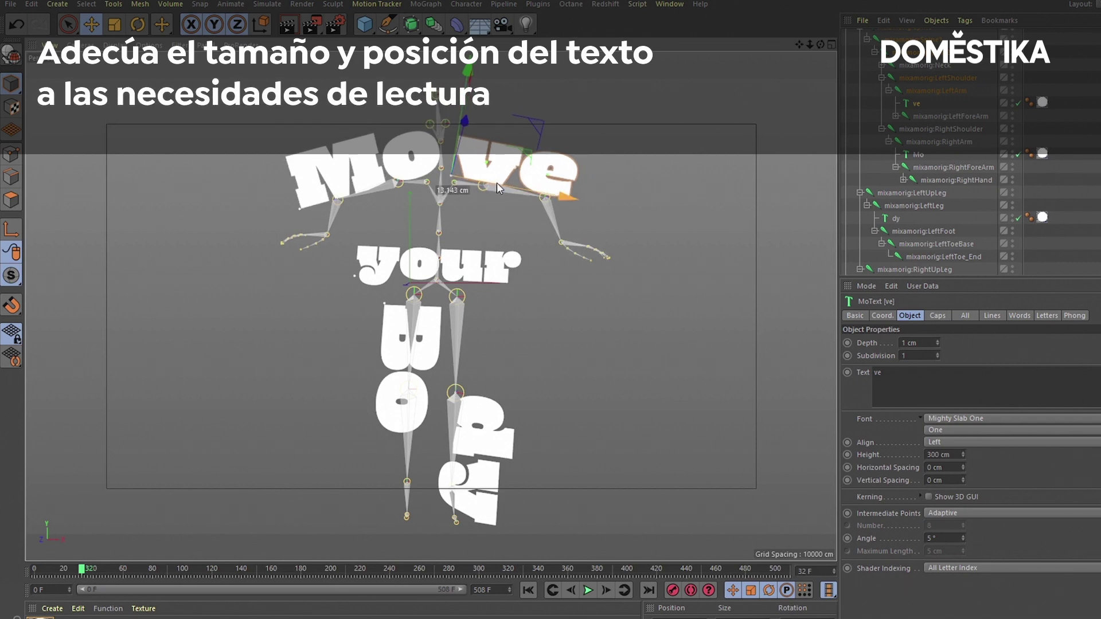
mouse_move(86, 572)
left_mouse_down()
mouse_move(364, 582)
mouse_move(312, 577)
mouse_move(339, 580)
left_mouse_up()
Split 'your' into 'yo' and 'ur' lines with negative vertical spacing and 300 cm height
left_click(441, 265)
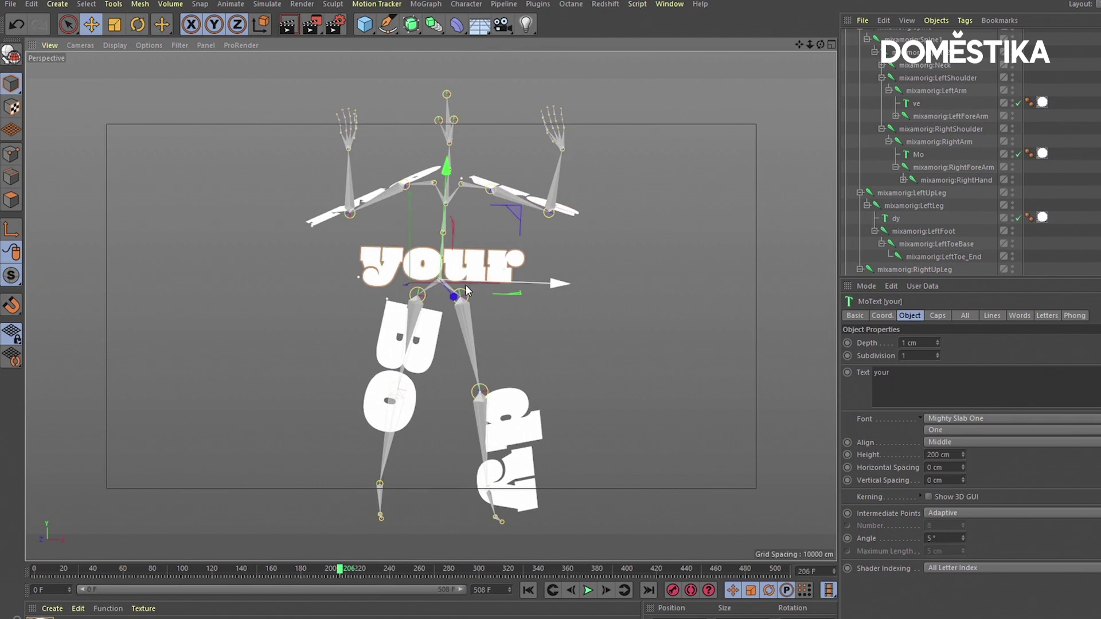
left_click_drag(260, 569, 128, 570)
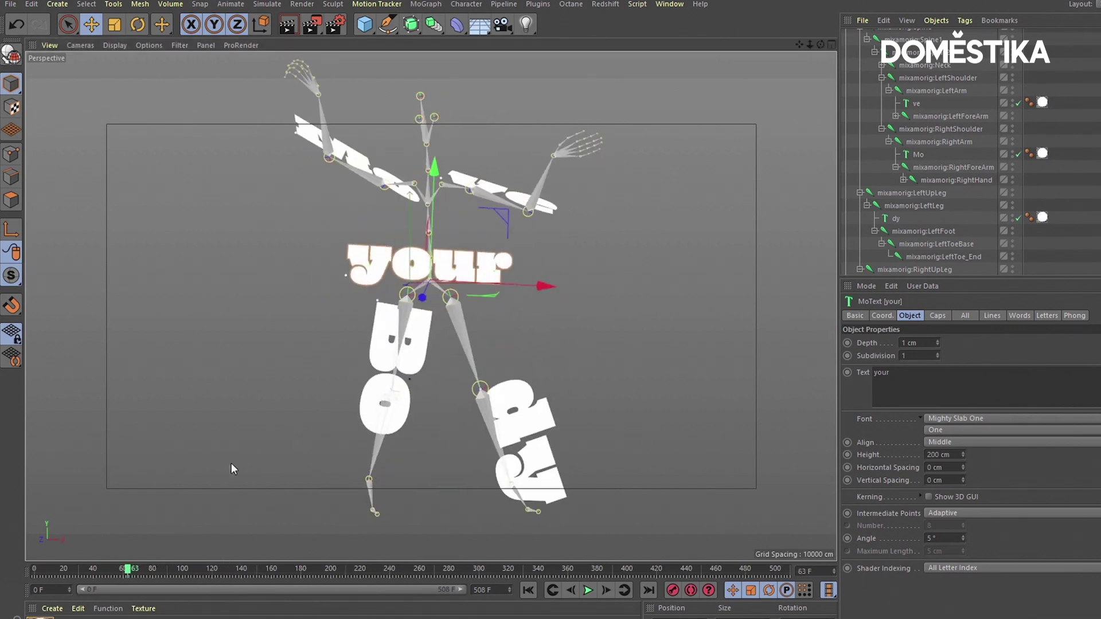
left_click(883, 387)
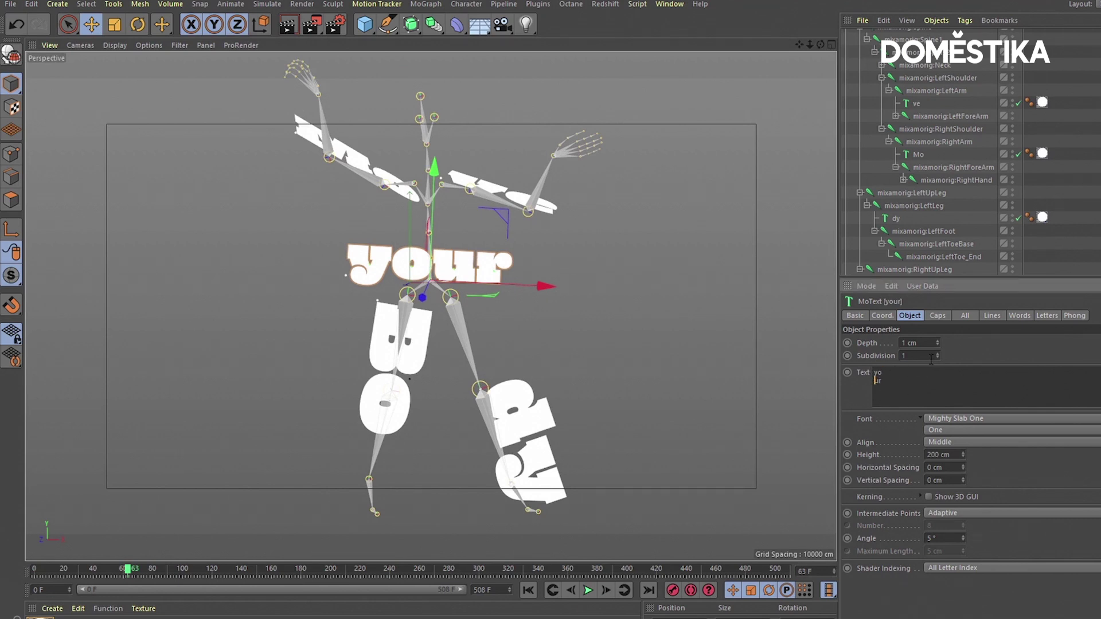
left_click_drag(963, 480, 958, 508)
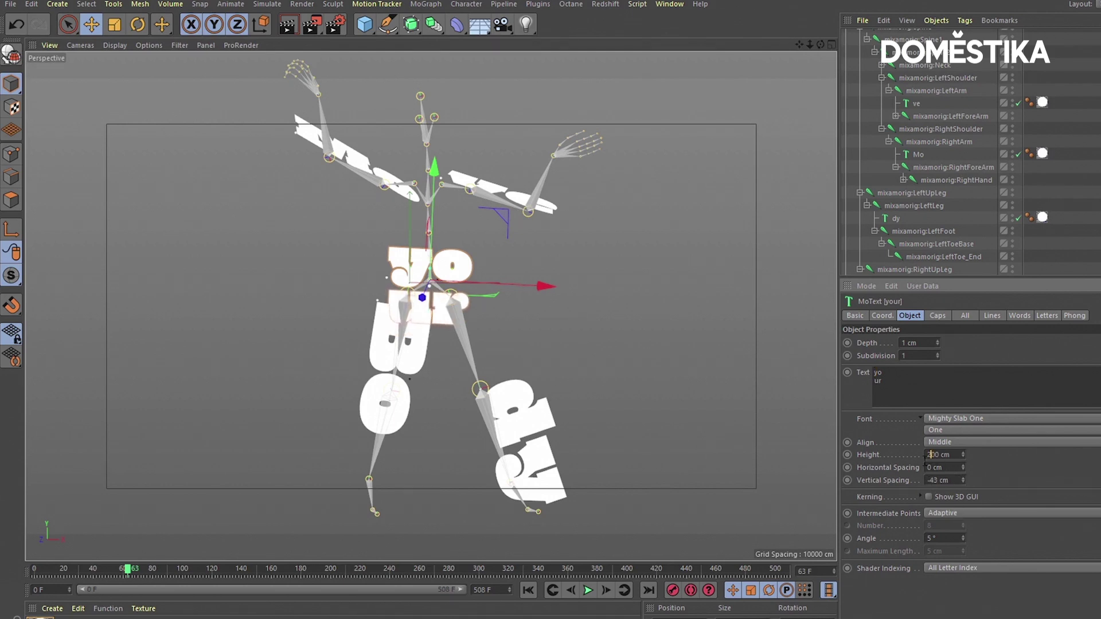
type("3")
key("Return")
Raise 'yo ur' up along the spine and lift Mo higher
left_click_drag(427, 208, 431, 156)
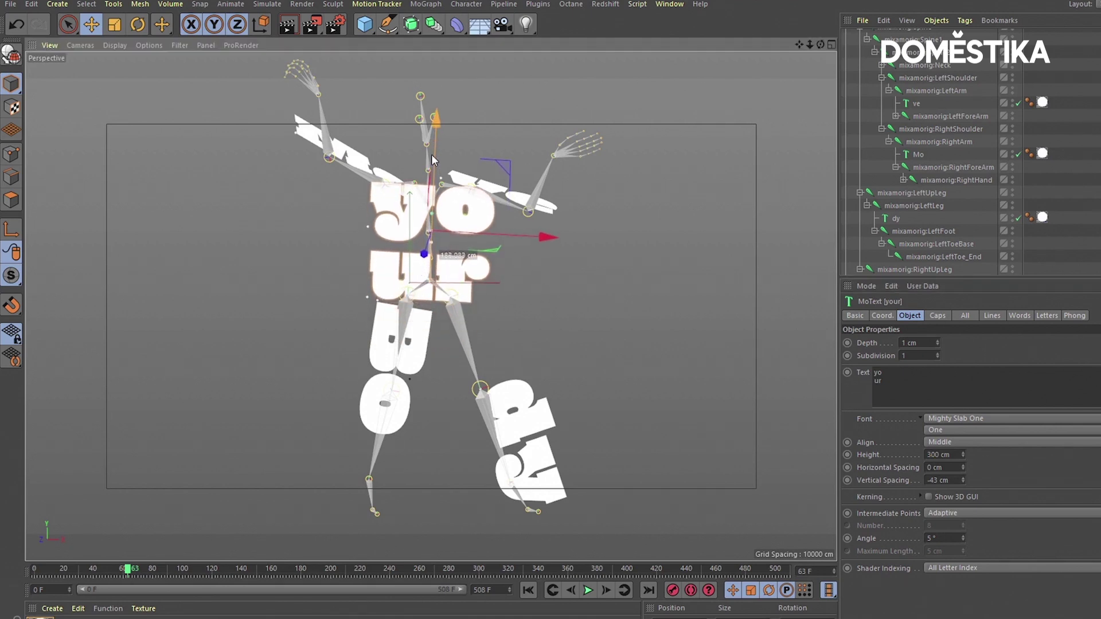
left_click_drag(127, 571, 78, 574)
left_click(358, 144)
left_click_drag(370, 146, 366, 131)
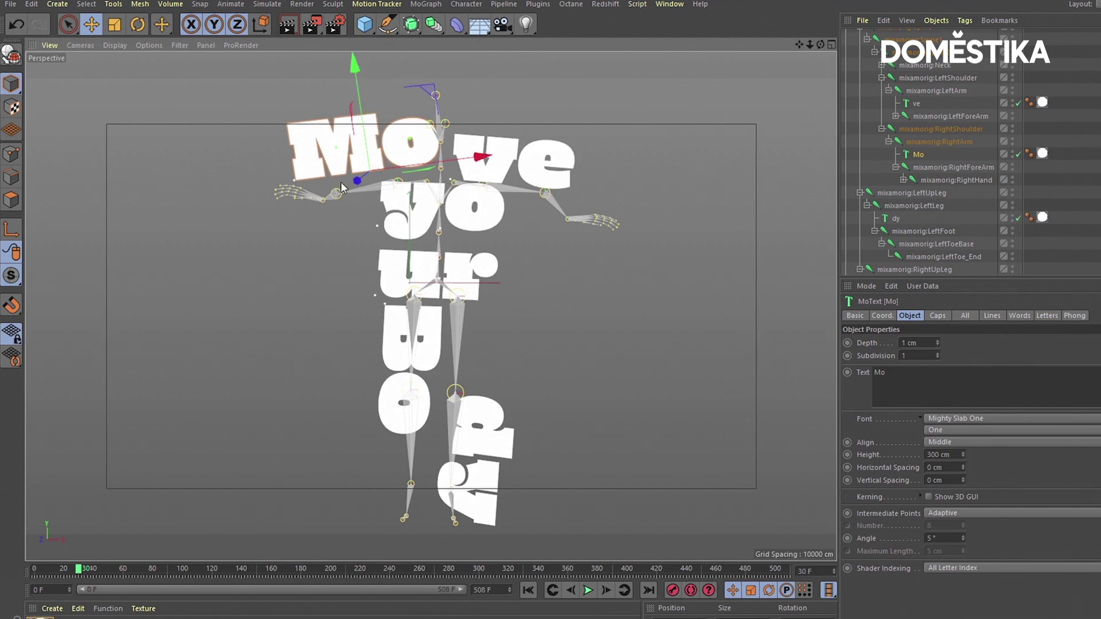
Raise Mo and ve to line up, then play the dance from the start to check
left_click_drag(362, 180, 377, 145)
left_click(510, 154)
left_click_drag(460, 123, 457, 106)
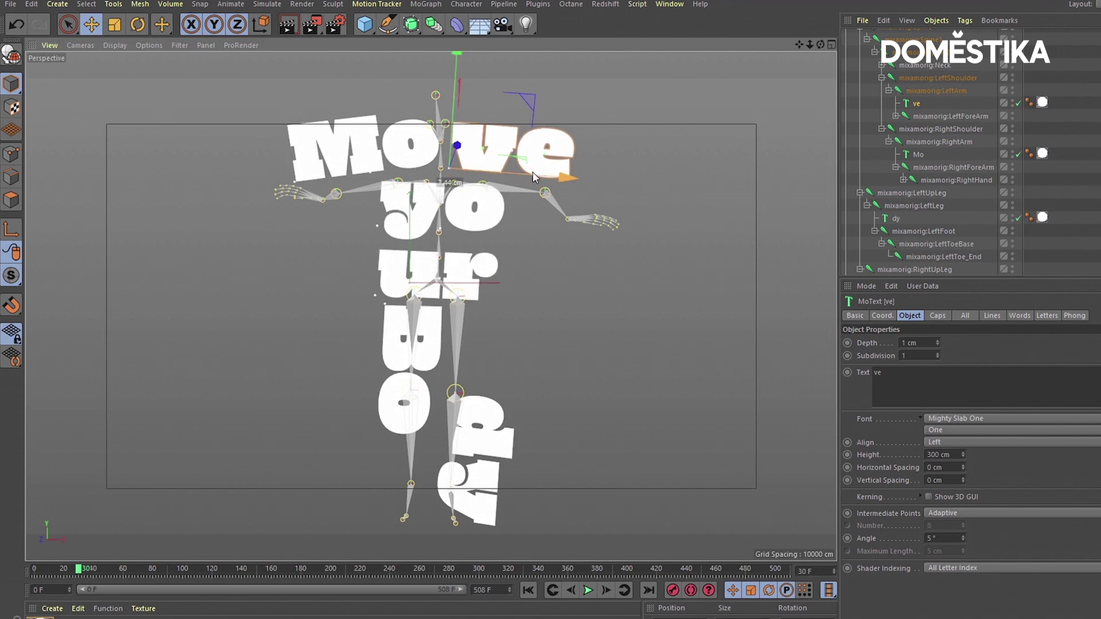
key("shift+f")
left_click(586, 590)
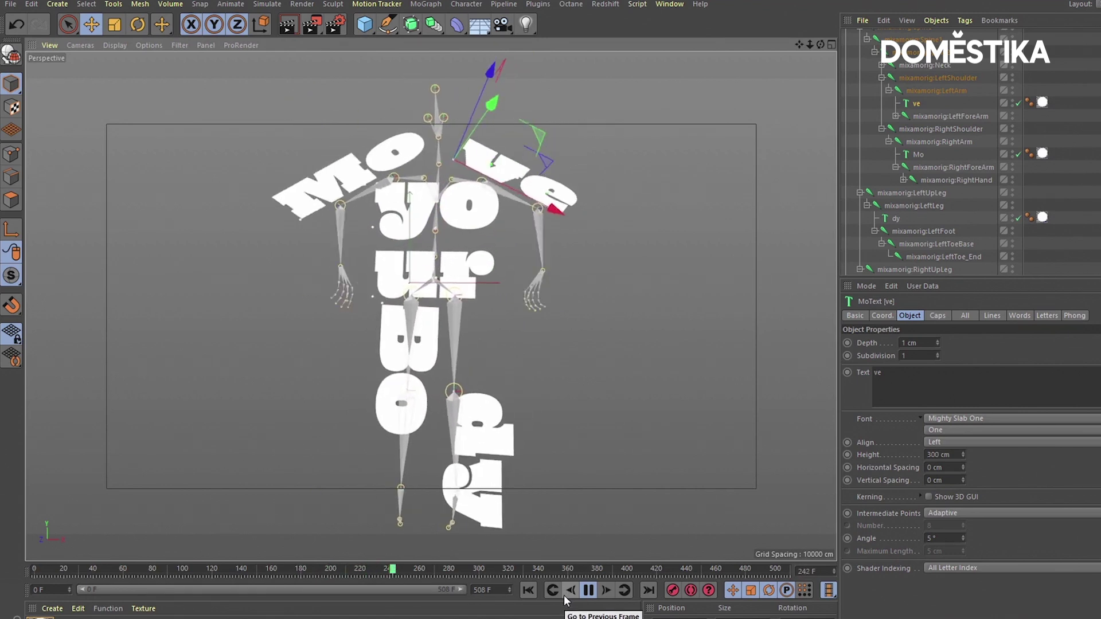
left_click(589, 590)
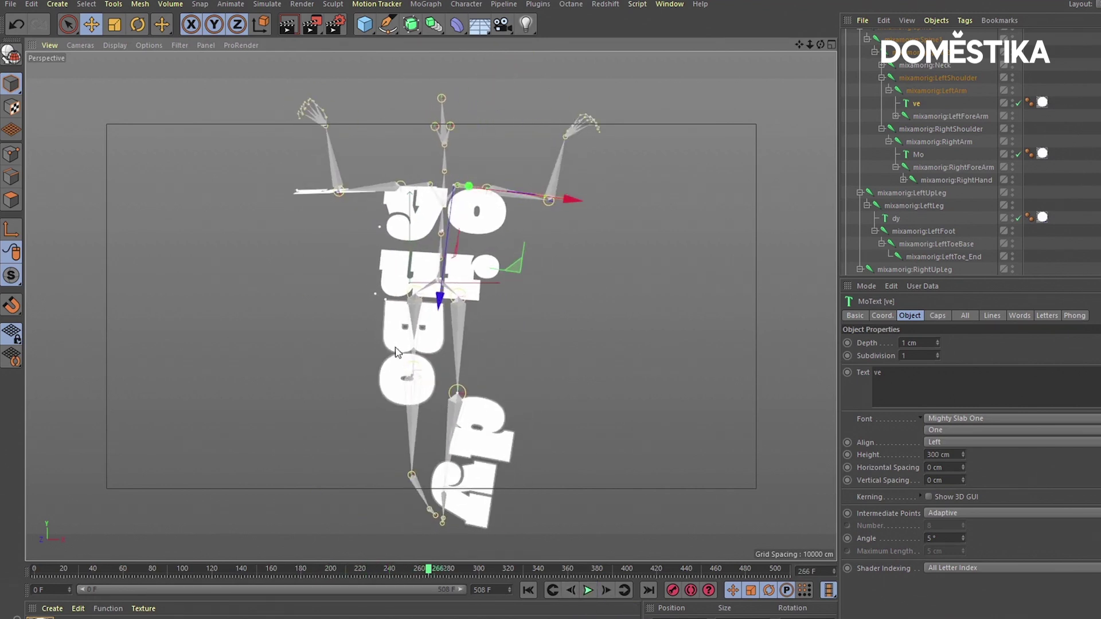
Nudge Bo down the leg and dy up, then render frame 362 as a test
left_click(414, 346)
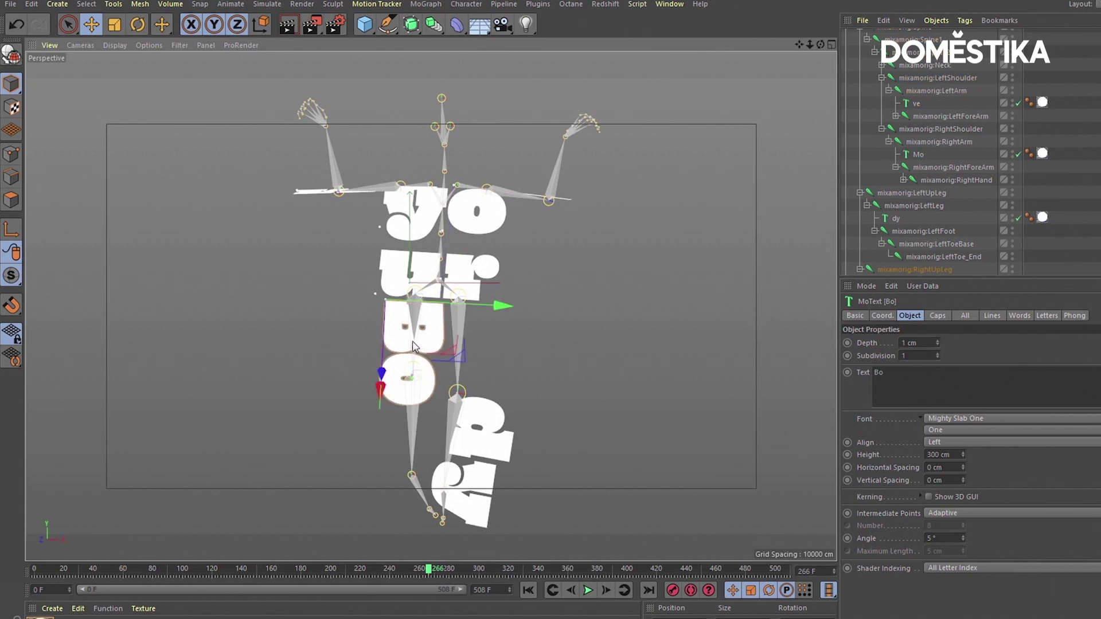
left_click_drag(388, 336, 395, 356)
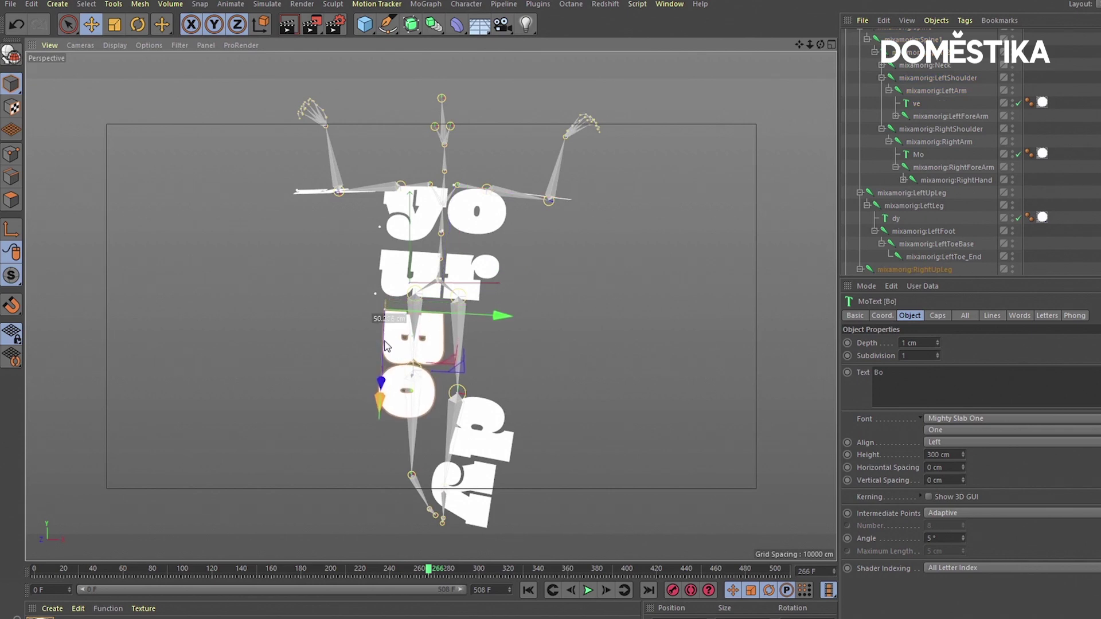
left_click(450, 450)
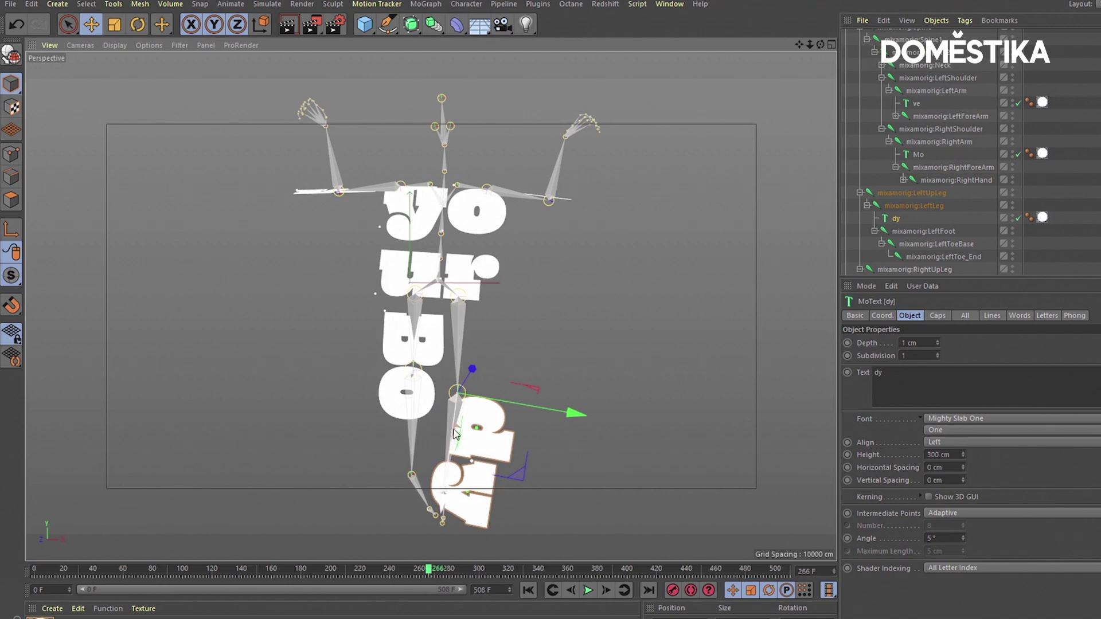
left_click_drag(450, 457, 474, 350)
left_click(587, 590)
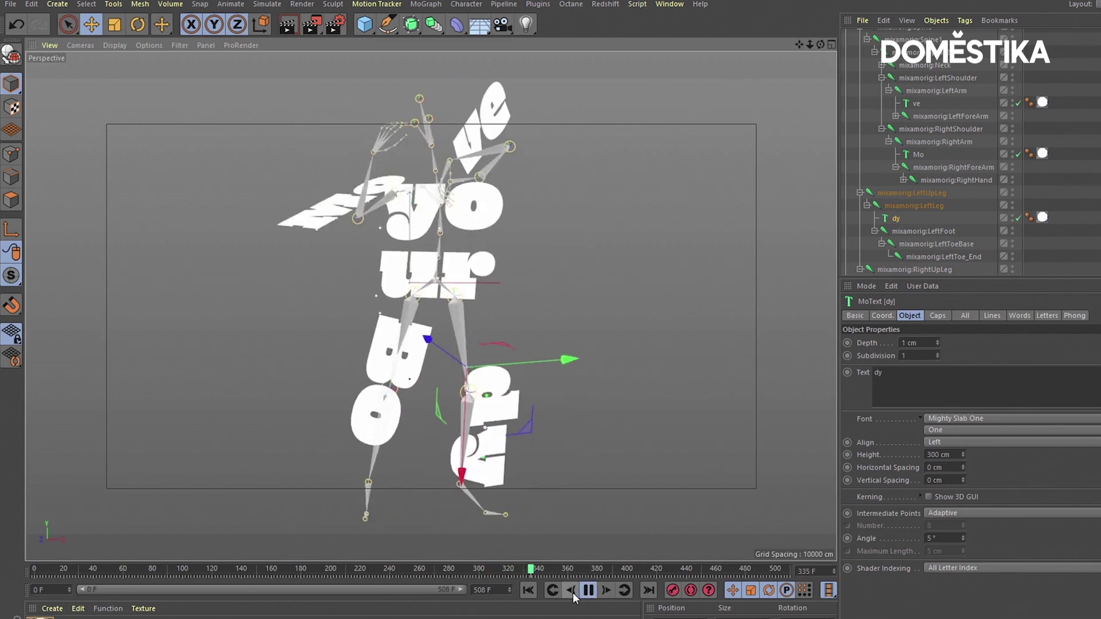
left_click(587, 591)
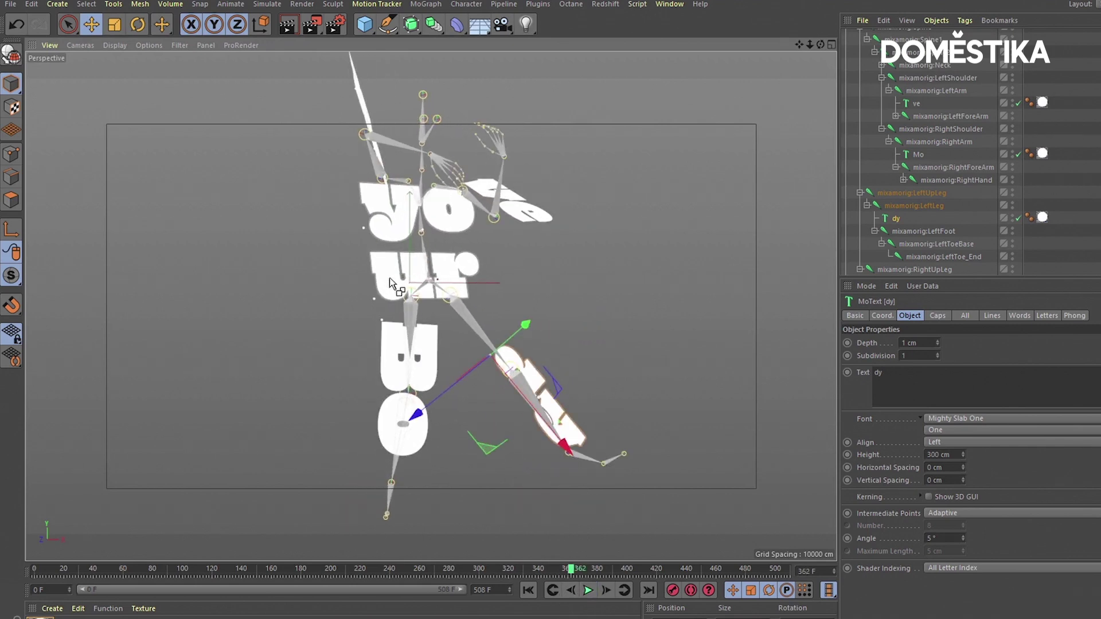
key("ctrl+r")
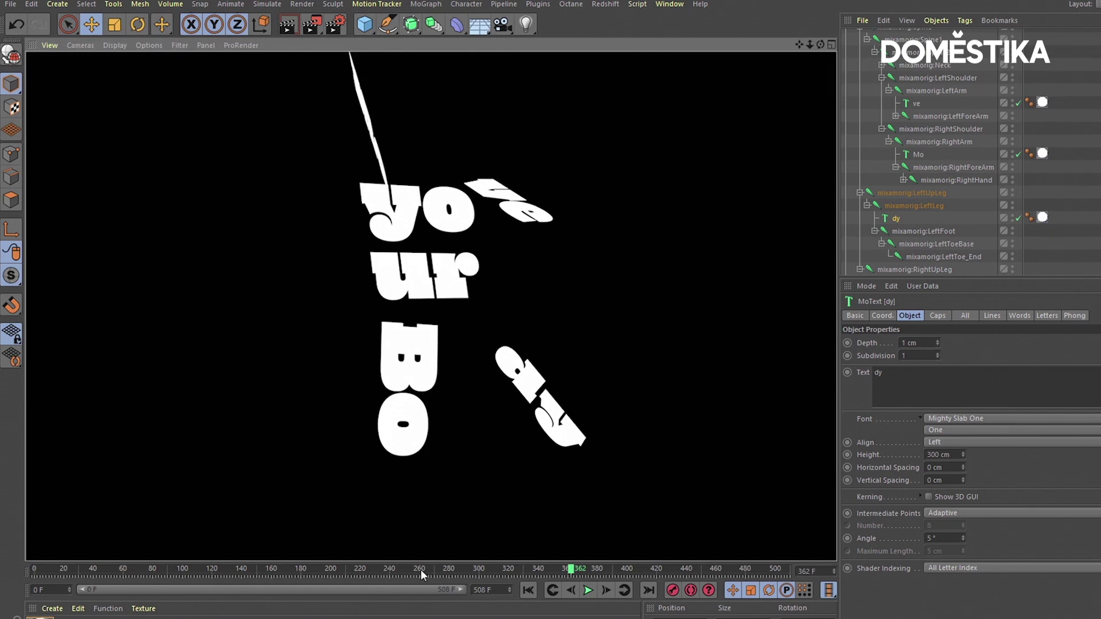
Render another test frame, rewind to frame 0, and open the 1280×720 Render Settings
left_click_drag(421, 569, 261, 573)
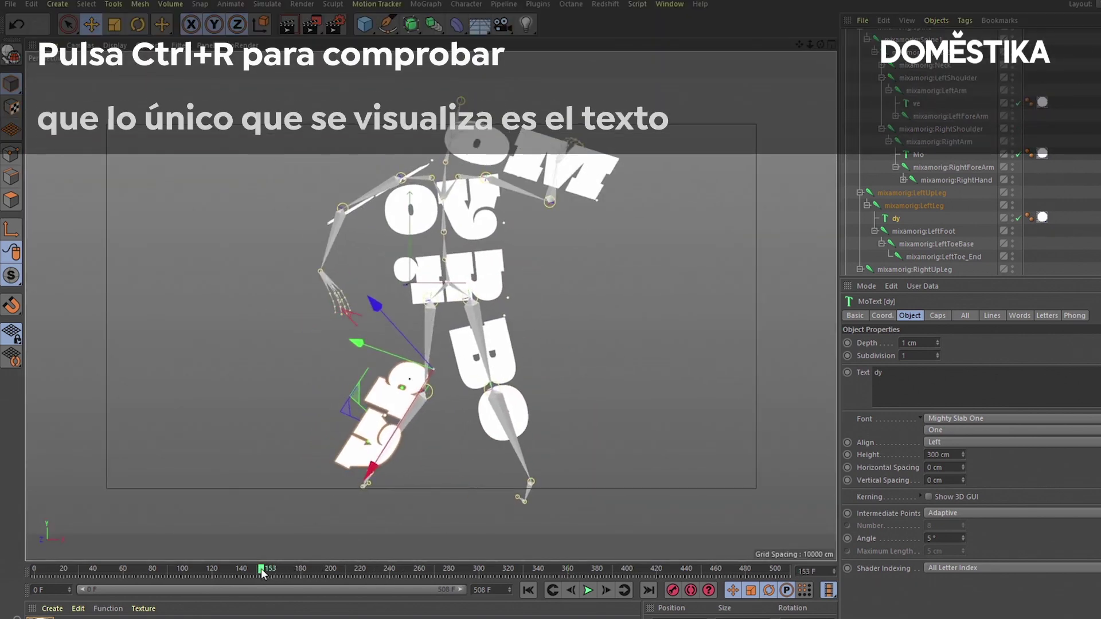
key("ctrl+r")
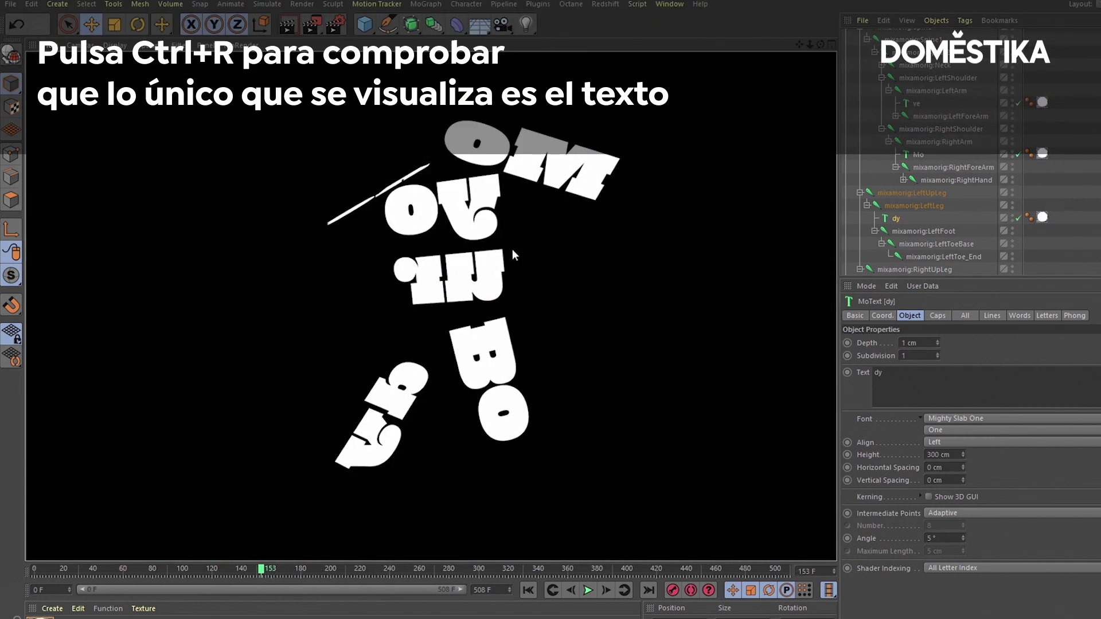
left_click(528, 591)
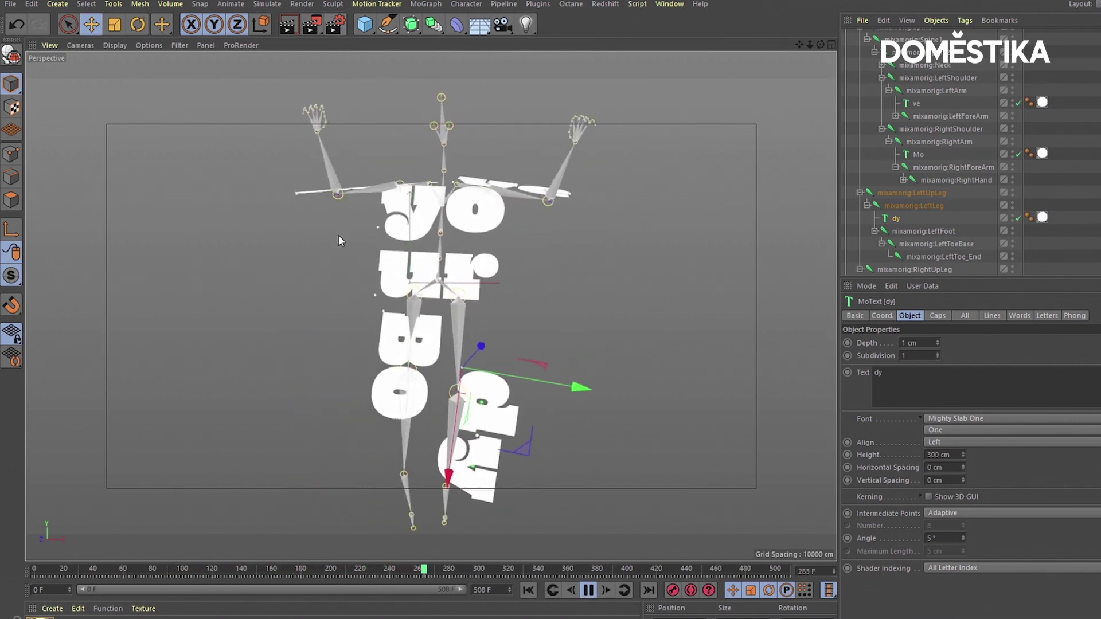
left_click(335, 25)
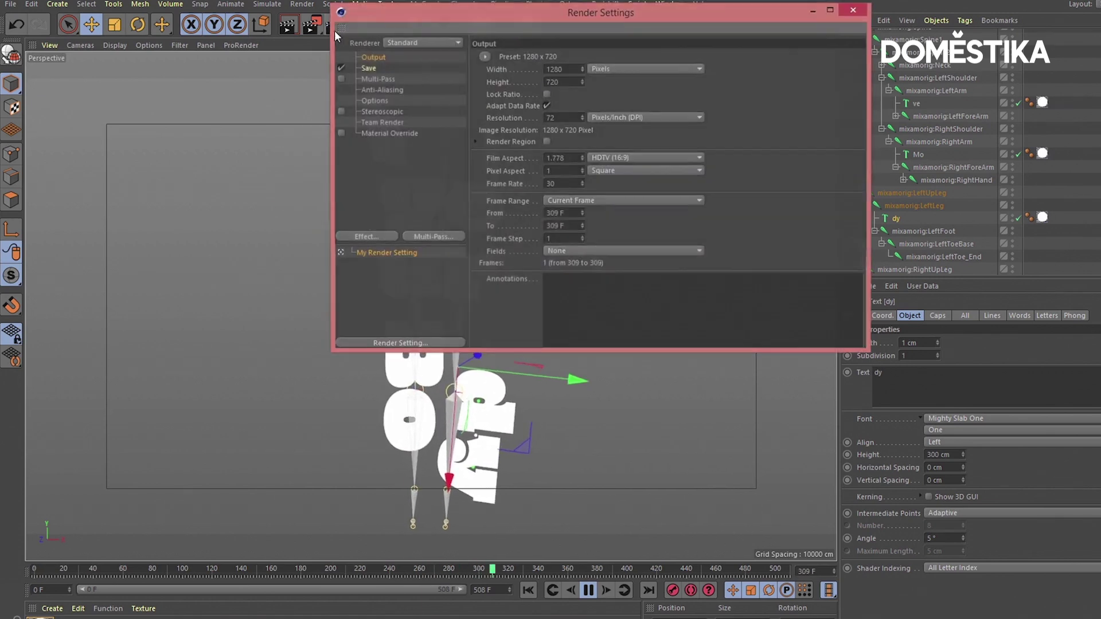
Set the Save page output format to TIF, then reopen Render Settings to verify and close
left_click(370, 68)
left_click(587, 93)
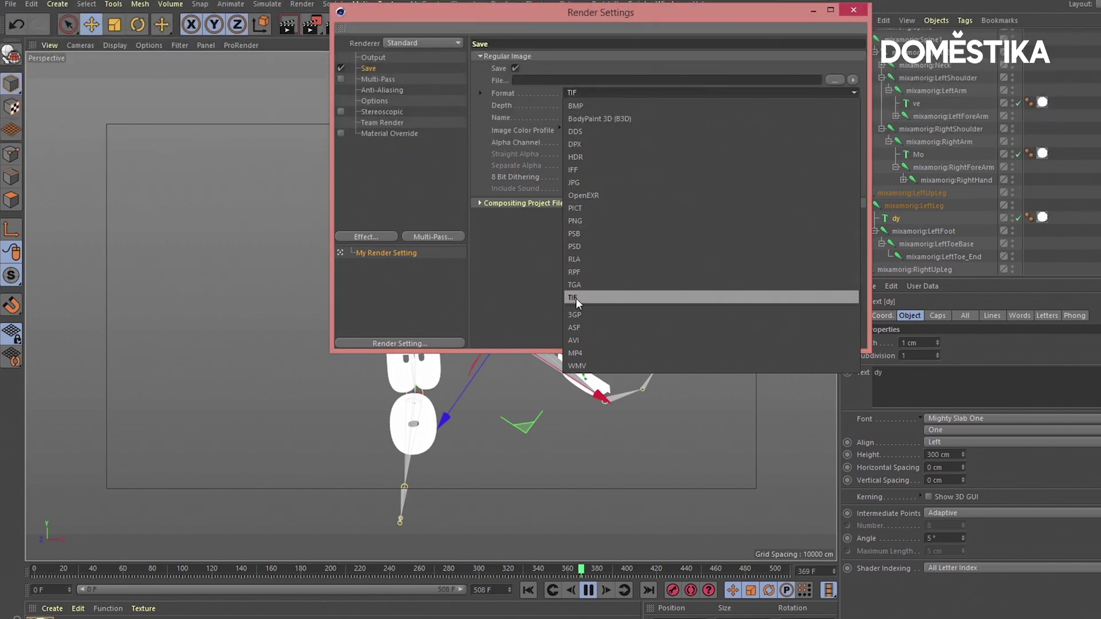
left_click(422, 195)
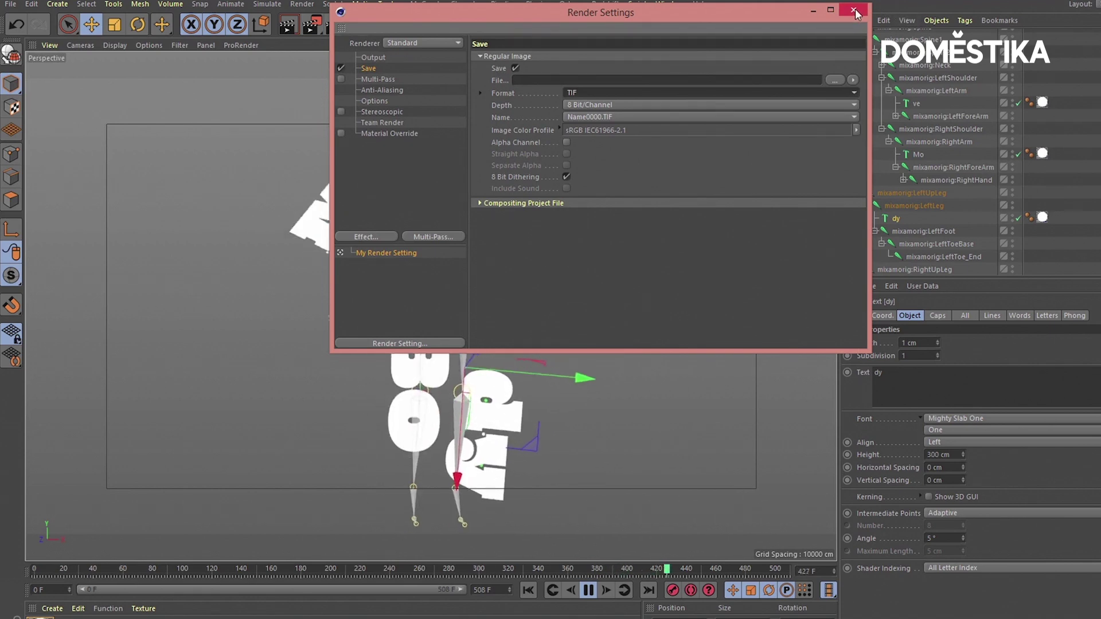
left_click(855, 10)
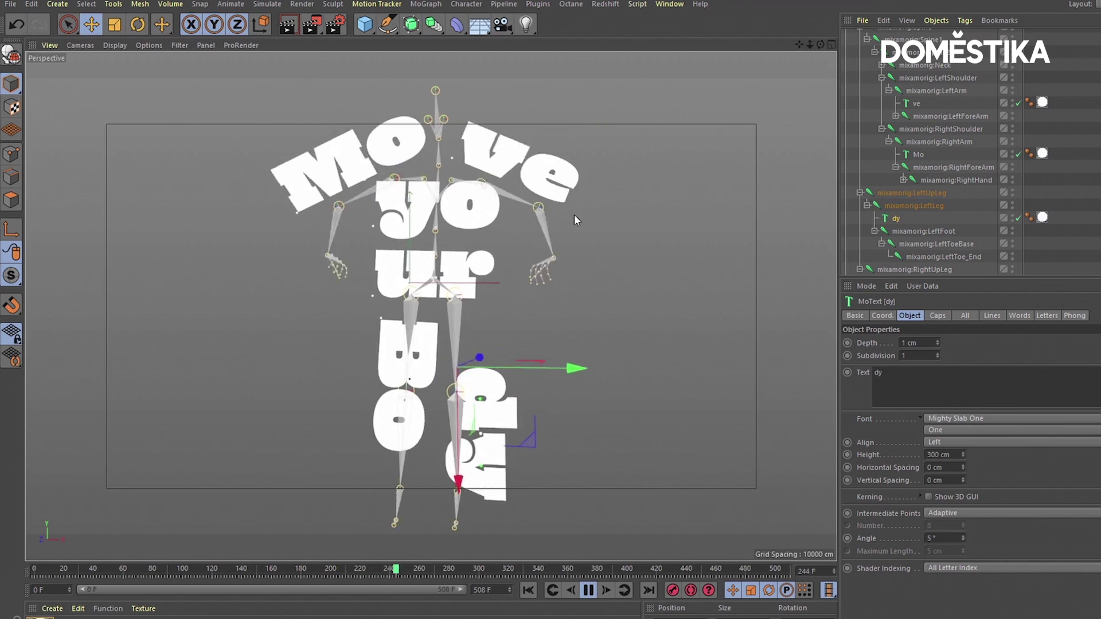
left_click(336, 27)
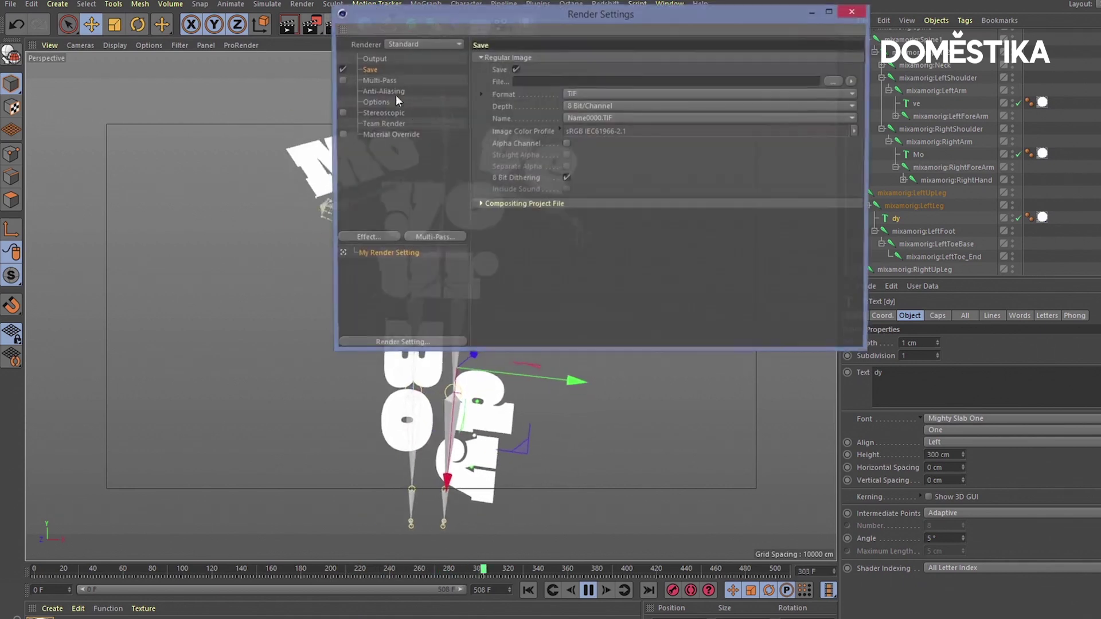
left_click(854, 12)
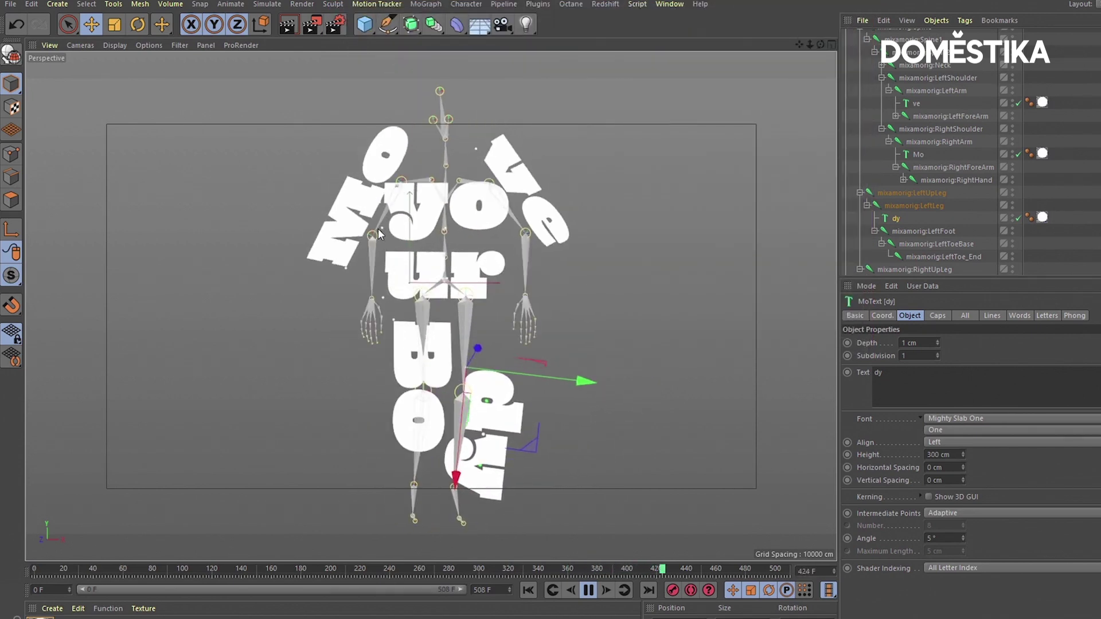